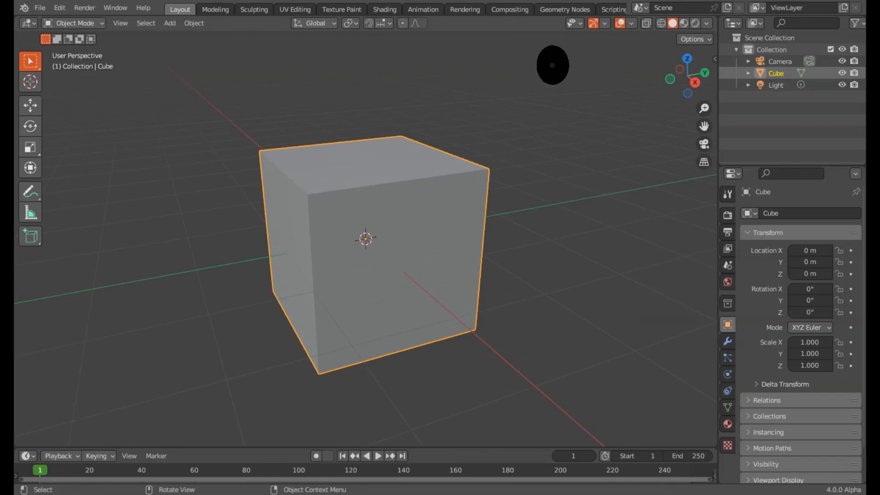
# - Delete the default cube and add a Monkey mesh in its place
pyautogui.press('x')
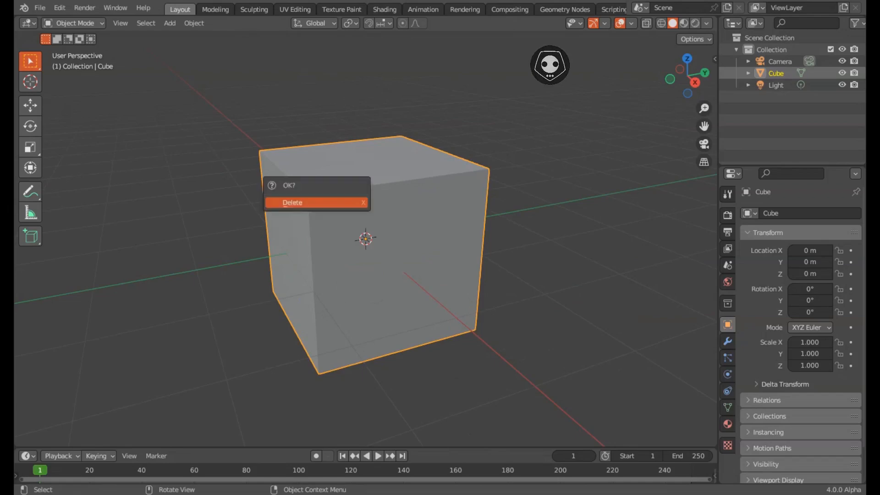
pyautogui.press('Return')
pyautogui.hotkey('shift', 'a')
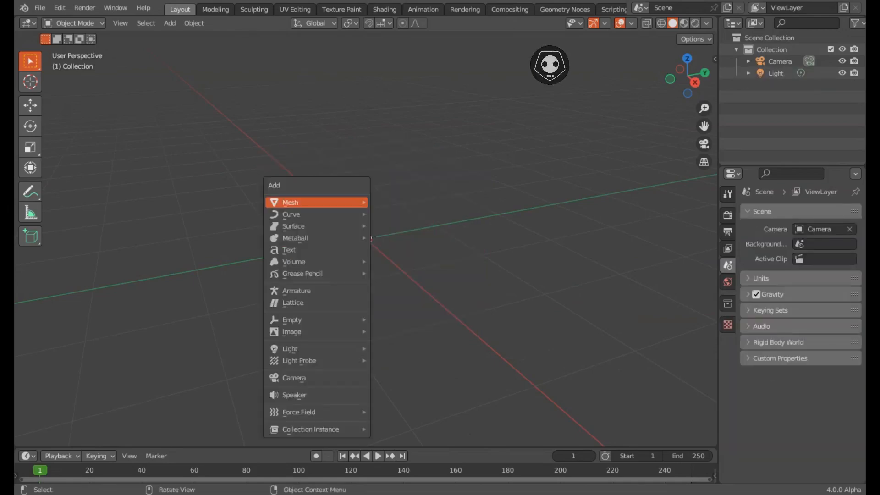
pyautogui.moveTo(316, 202)
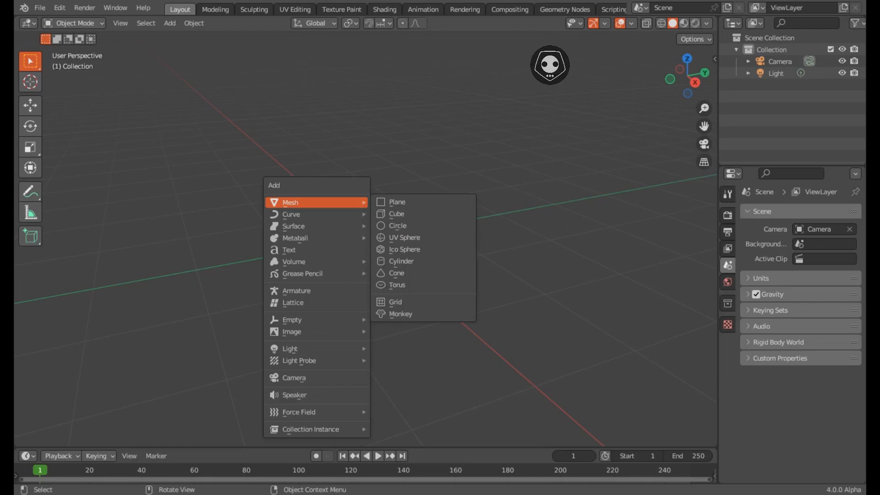
pyautogui.press('Return')
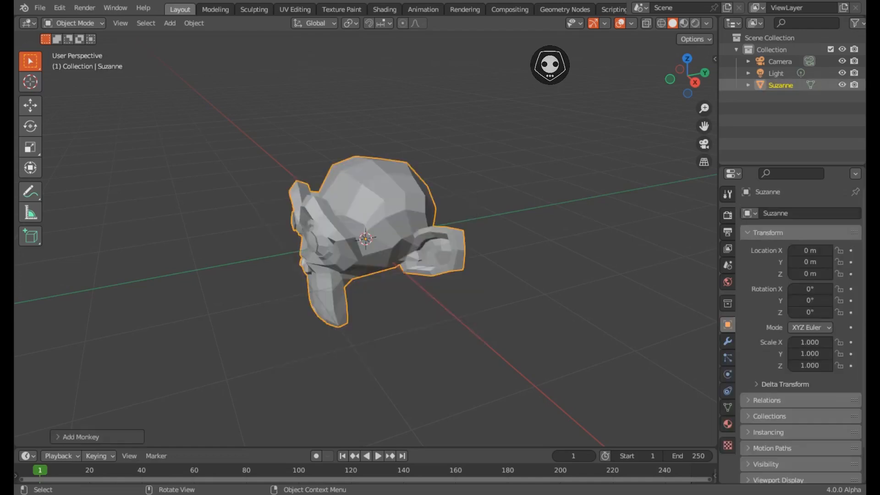
# - Add a Subdivision Surface modifier to the monkey and set its viewport level to 2
pyautogui.moveTo(321, 248); pyautogui.dragTo(464, 235, button='middle')
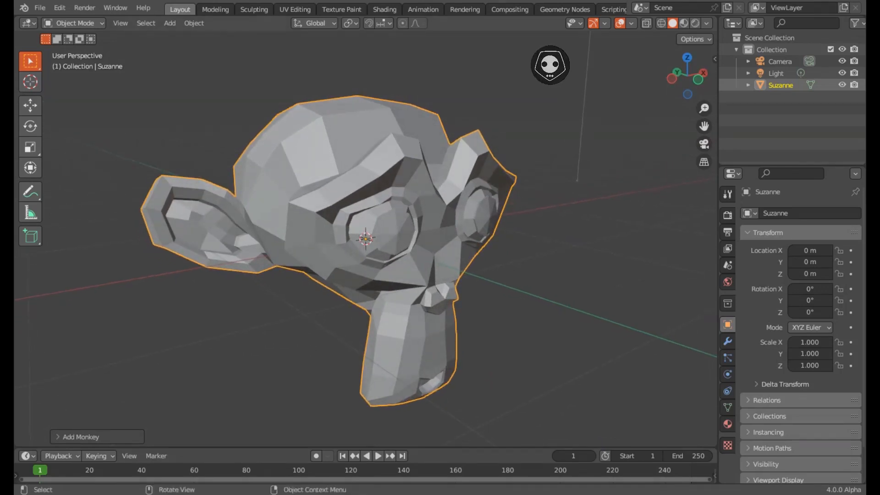
pyautogui.click(727, 342)
pyautogui.click(800, 213)
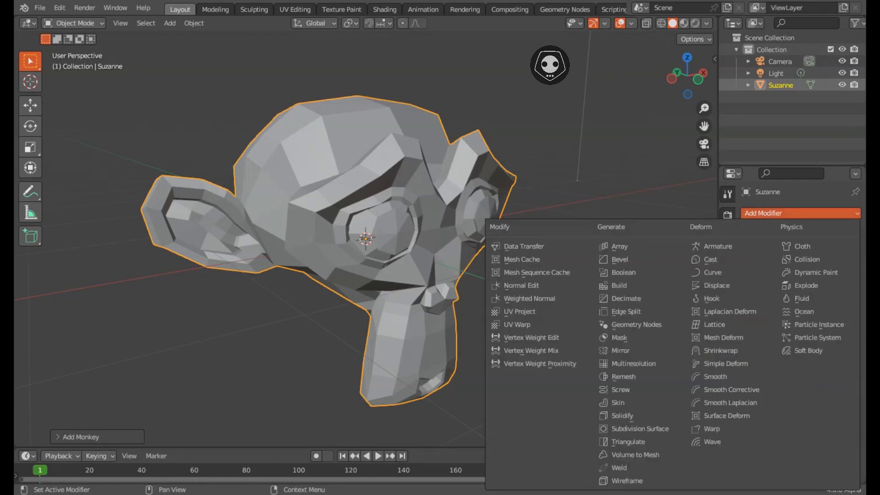
pyautogui.click(640, 429)
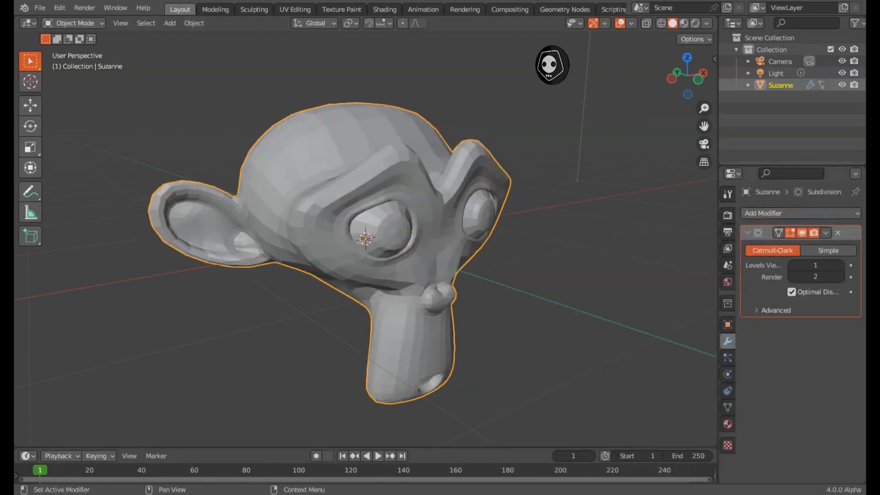
pyautogui.click(841, 265)
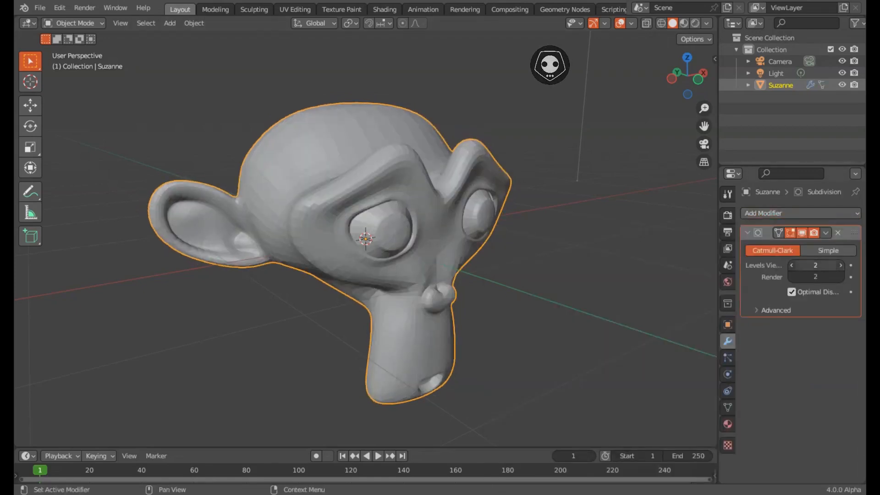
# - Apply Shade Smooth to the monkey and save the file
pyautogui.rightClick(224, 170)
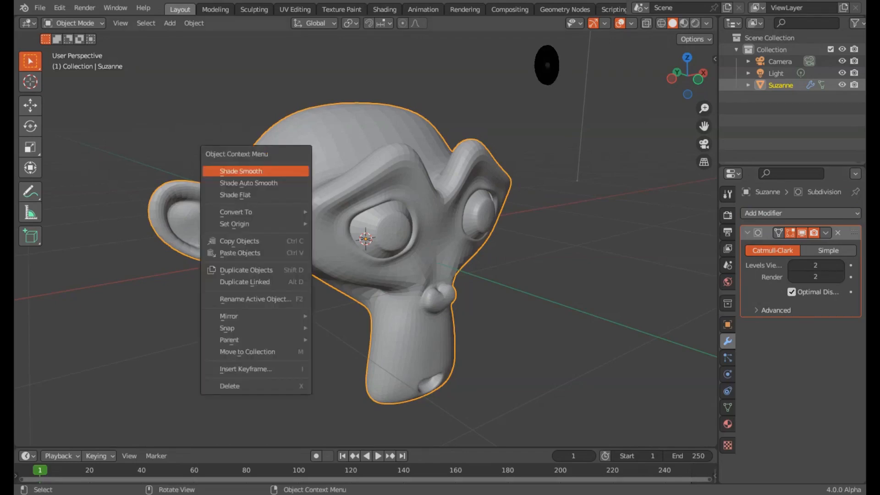
pyautogui.click(224, 170)
pyautogui.press('ctrl')
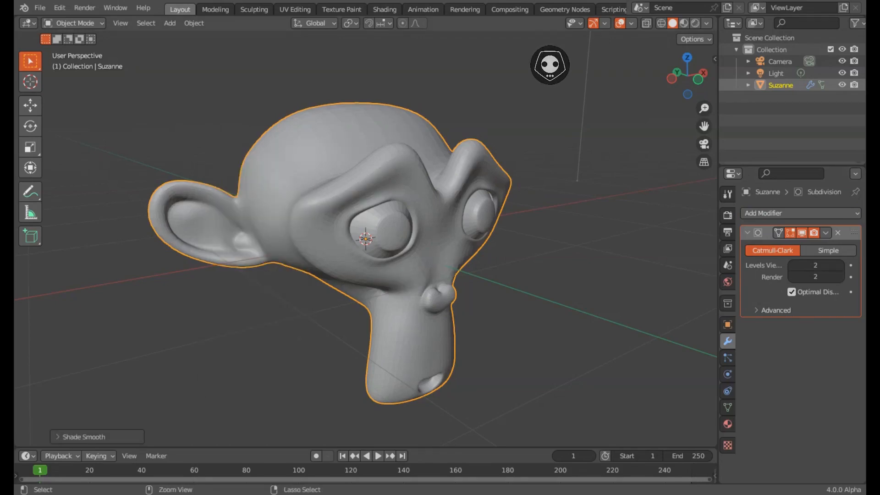
pyautogui.hotkey('ctrl', 's')
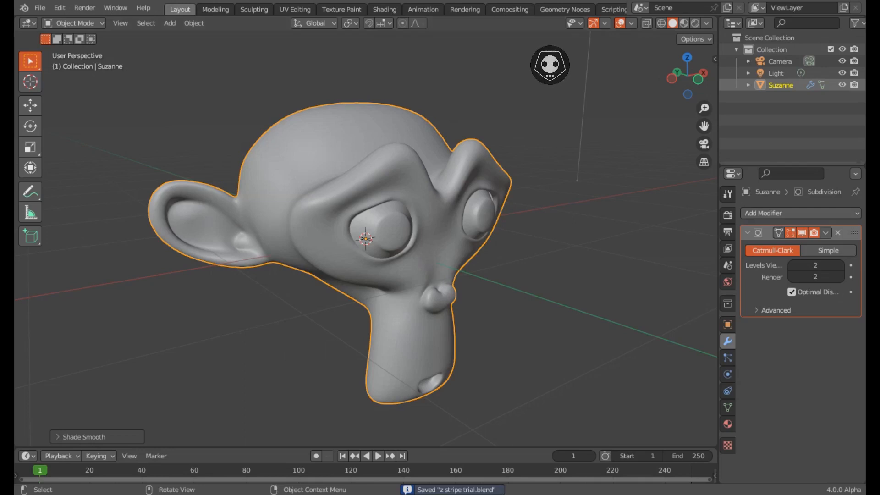
# - Rename the monkey object as "Suzanne Z stiped paint" and save the file
pyautogui.scroll(2, 365, 238)
pyautogui.scroll(-1, 365, 238)
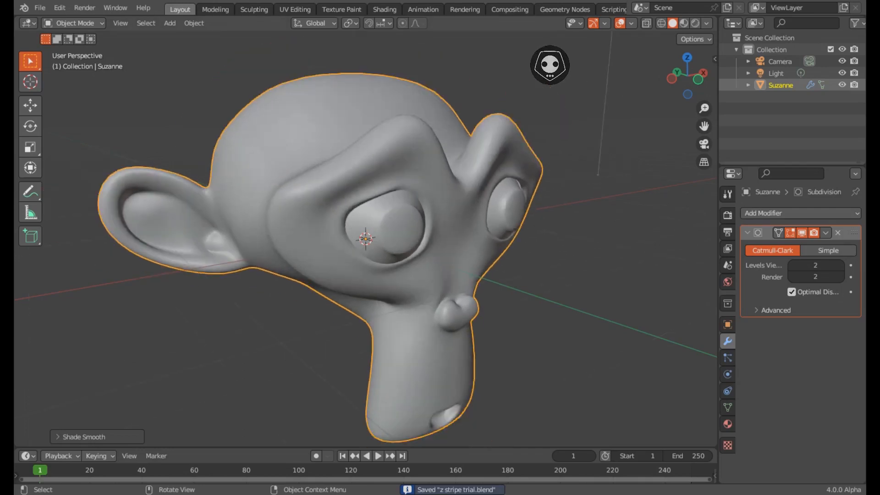
pyautogui.moveTo(365, 239); pyautogui.dragTo(381, 239, button='middle')
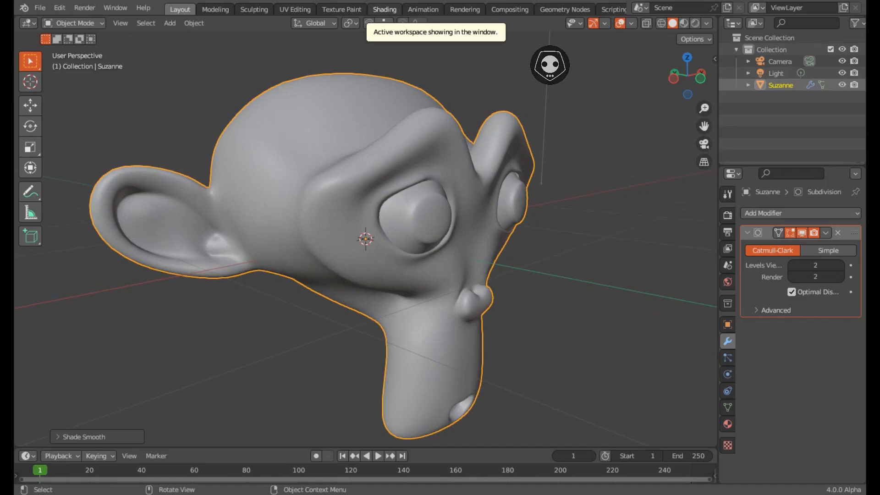
pyautogui.doubleClick(781, 85)
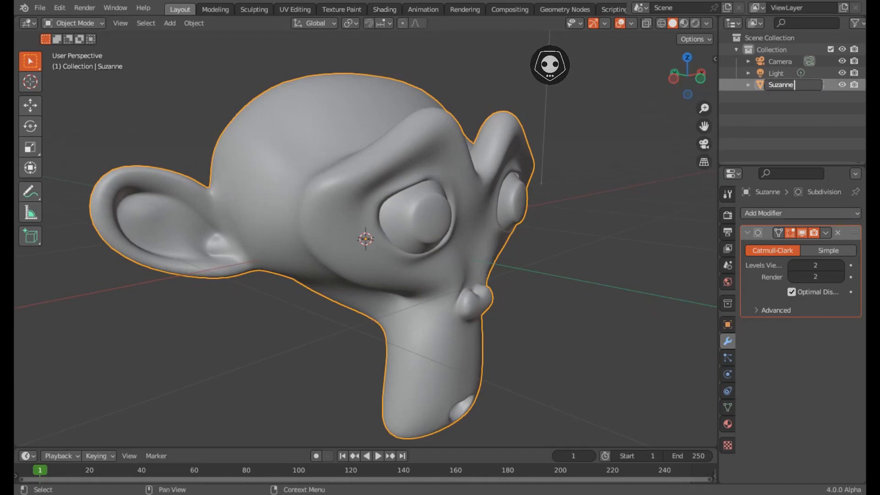
pyautogui.write('2 stiped paint')
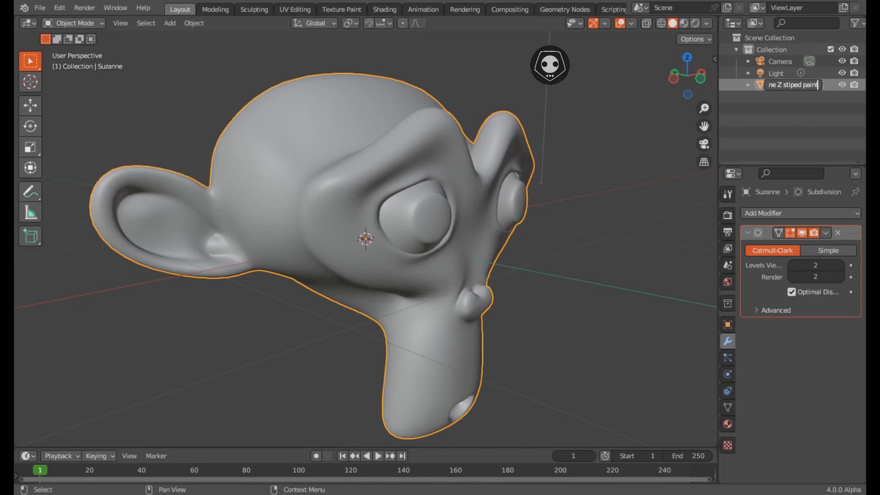
pyautogui.press('Return')
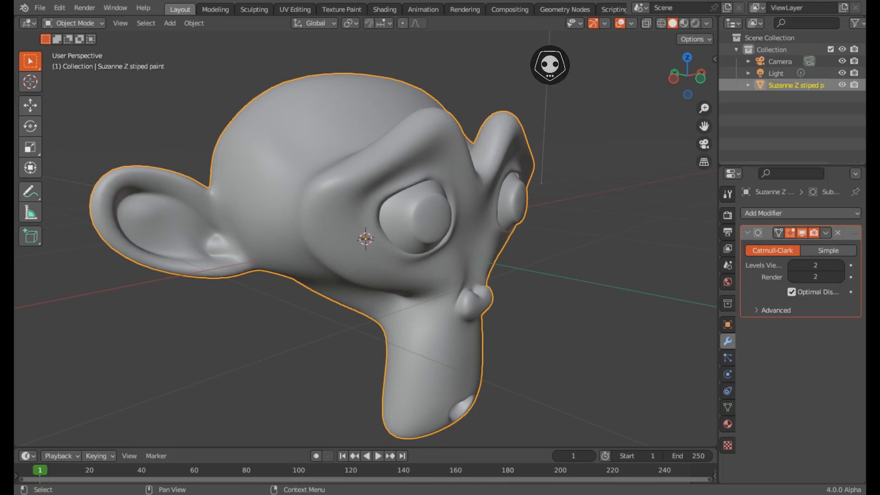
pyautogui.hotkey('ctrl', 's')
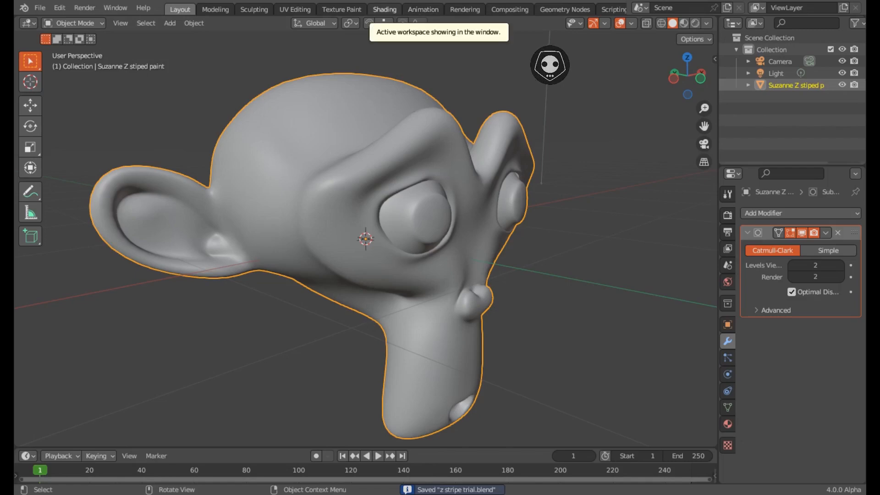
# - Switch to the Shading workspace with the monkey's face framed in the viewport
pyautogui.click(384, 9)
pyautogui.scroll(6, 375, 155)
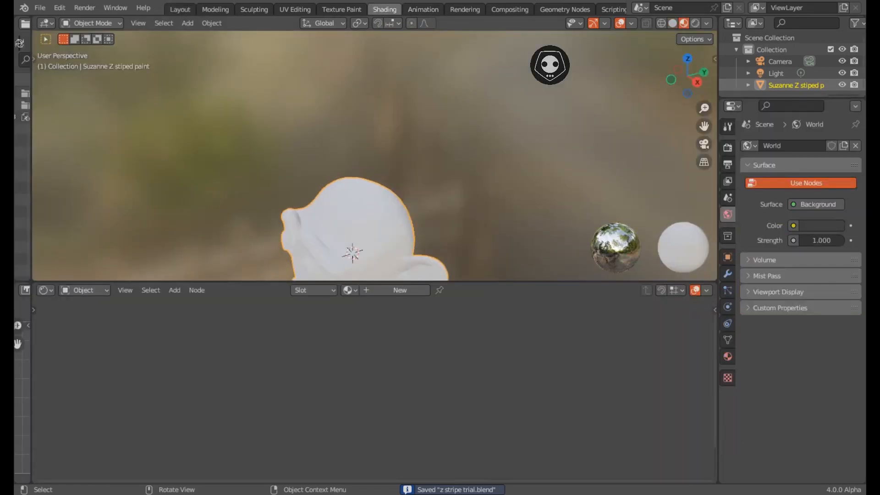
pyautogui.moveTo(375, 156); pyautogui.dragTo(548, 153, button='middle')
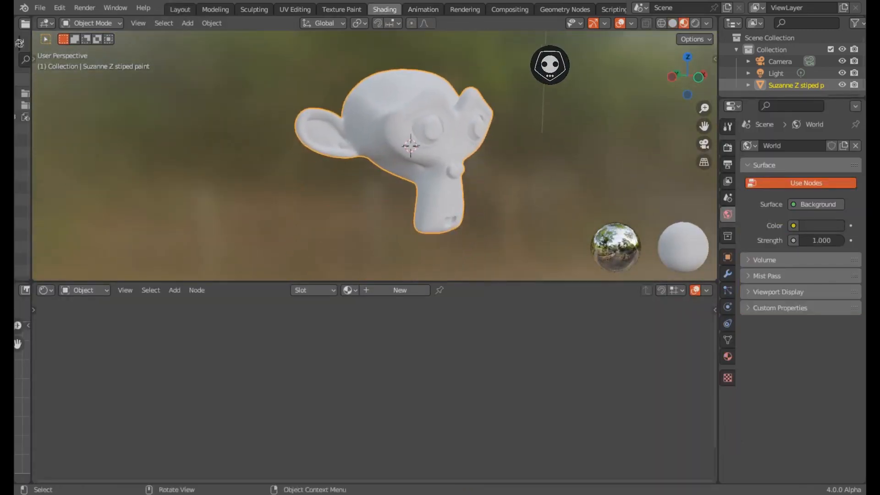
pyautogui.scroll(5, 548, 153)
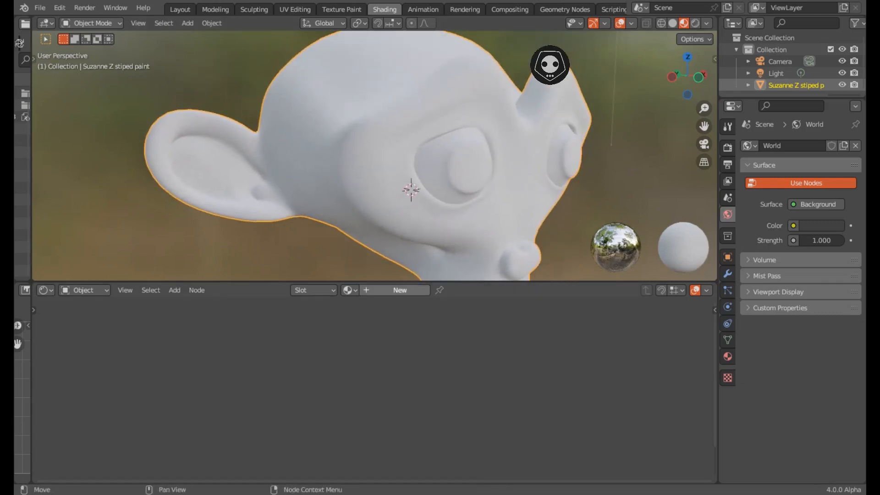
# - Create a new material on the monkey and name it "STRIPED SHADER"
pyautogui.click(400, 290)
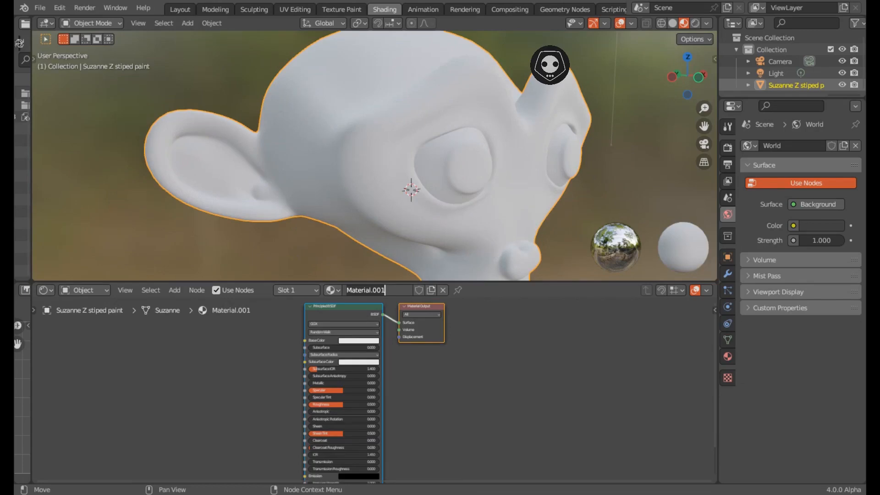
pyautogui.write('sT')
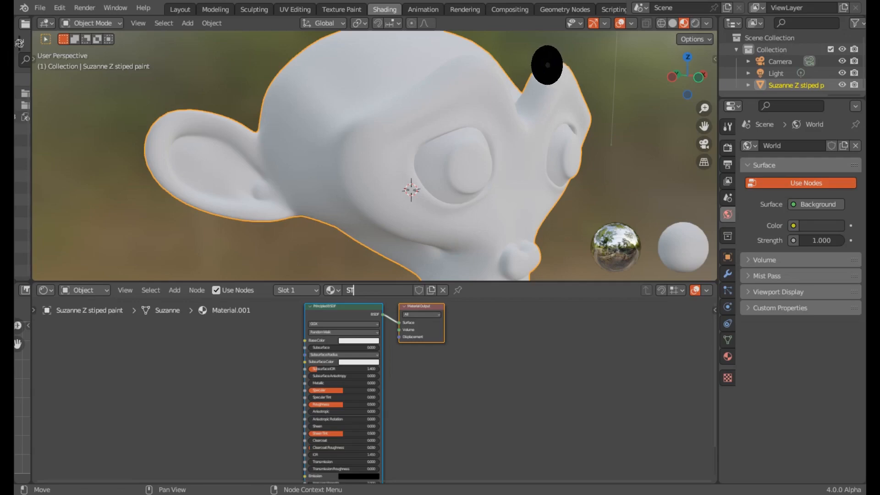
pyautogui.write('RIPE')
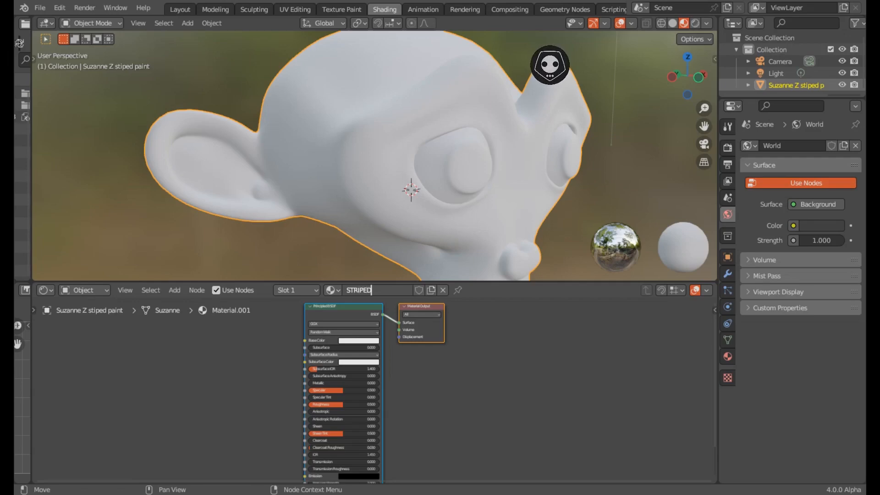
pyautogui.write('D')
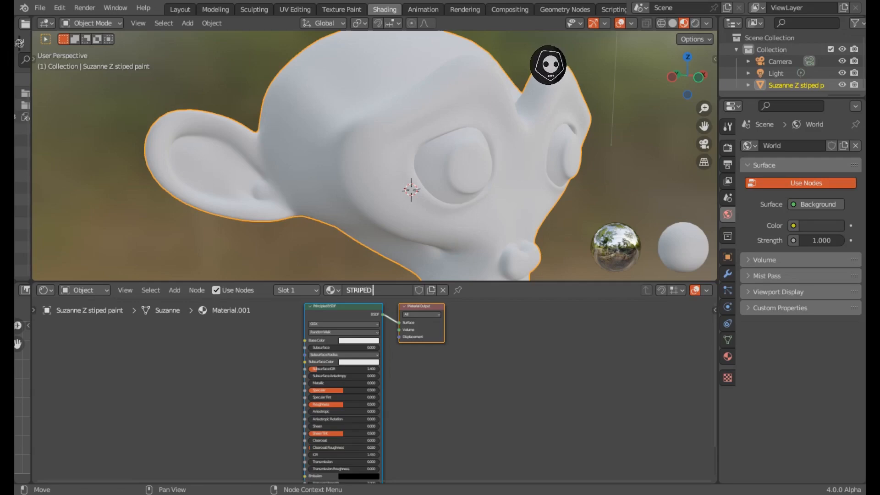
pyautogui.write(' SHADER')
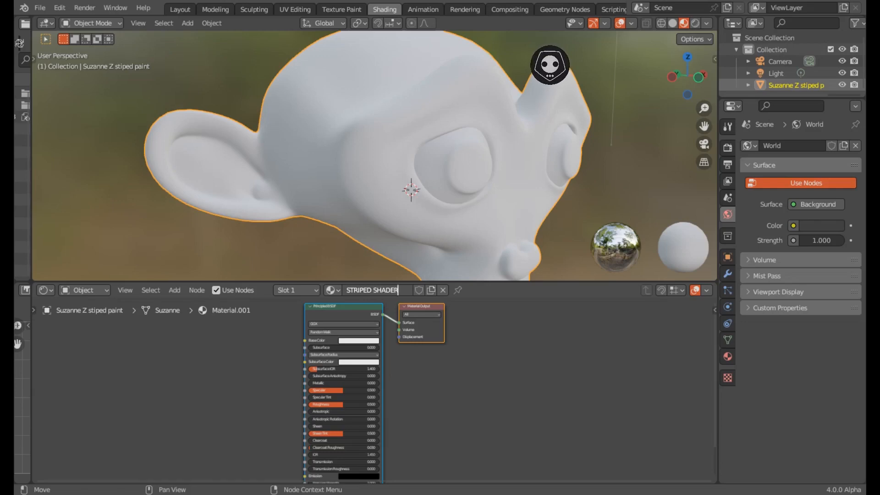
pyautogui.press('Return')
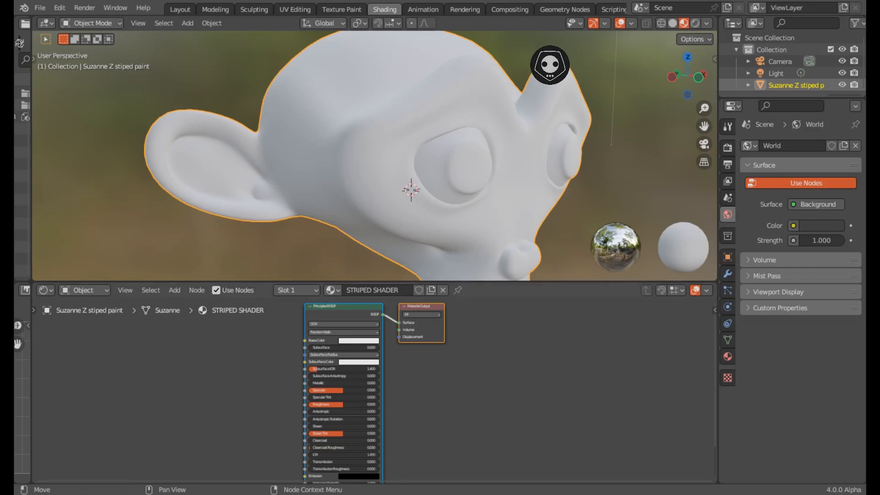
# - Enlarge the shader editor upward and deselect all nodes
pyautogui.moveTo(374, 282); pyautogui.dragTo(374, 183)
pyautogui.moveTo(343, 258); pyautogui.dragTo(484, 258)
pyautogui.hotkey('alt', 'a')
pyautogui.scroll(4, 374, 341)
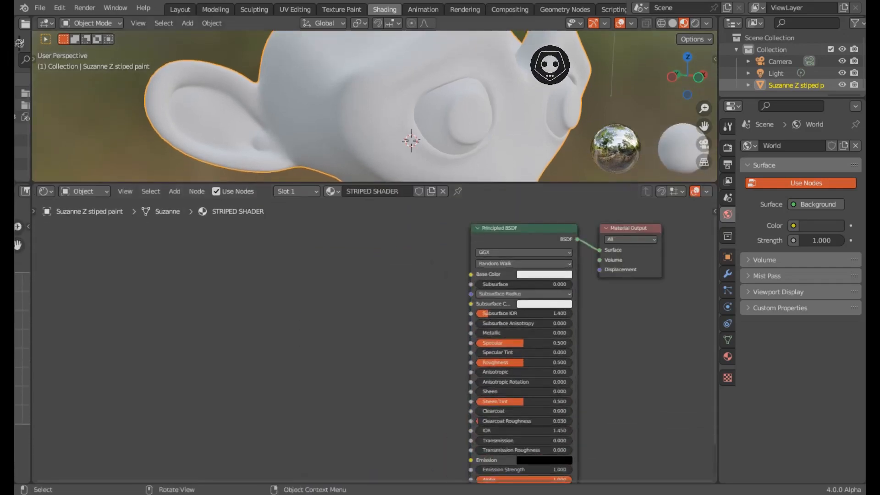
pyautogui.moveTo(374, 107); pyautogui.dragTo(396, 101, button='middle')
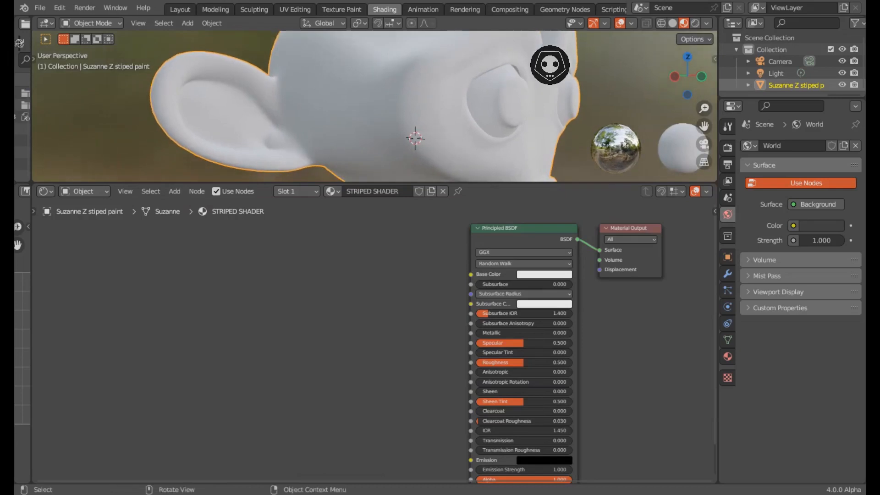
# - Space out the nodes by moving Material Output farther from Principled BSDF and Principled BSDF lower
pyautogui.scroll(2, 374, 341)
pyautogui.moveTo(528, 275); pyautogui.dragTo(398, 343, button='middle')
pyautogui.click(399, 276)
pyautogui.moveTo(399, 275); pyautogui.dragTo(363, 281)
pyautogui.moveTo(542, 276); pyautogui.dragTo(545, 271)
pyautogui.scroll(1, 385, 324)
pyautogui.moveTo(385, 323); pyautogui.dragTo(421, 301, button='middle')
pyautogui.scroll(3, 403, 374)
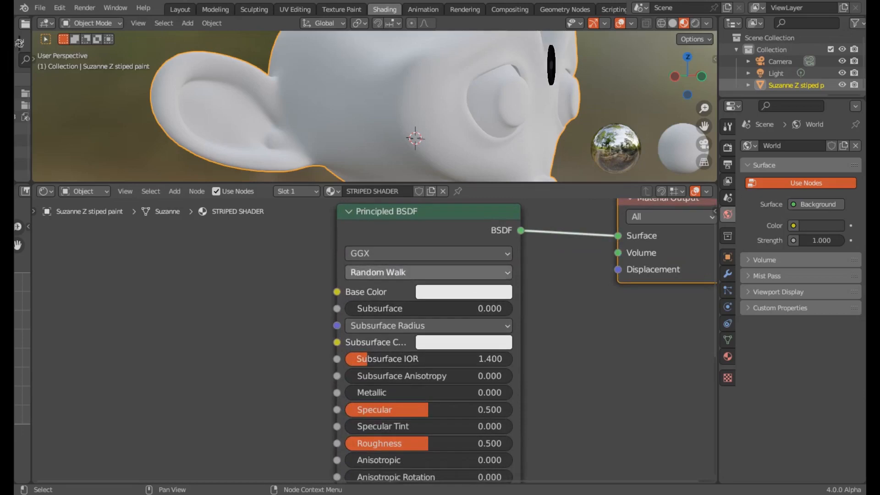
pyautogui.click(428, 211)
pyautogui.moveTo(428, 211); pyautogui.dragTo(421, 267)
# - Add a Mix Color node and place it just before the Principled BSDF node, leaving it unconnected
pyautogui.click(220, 294)
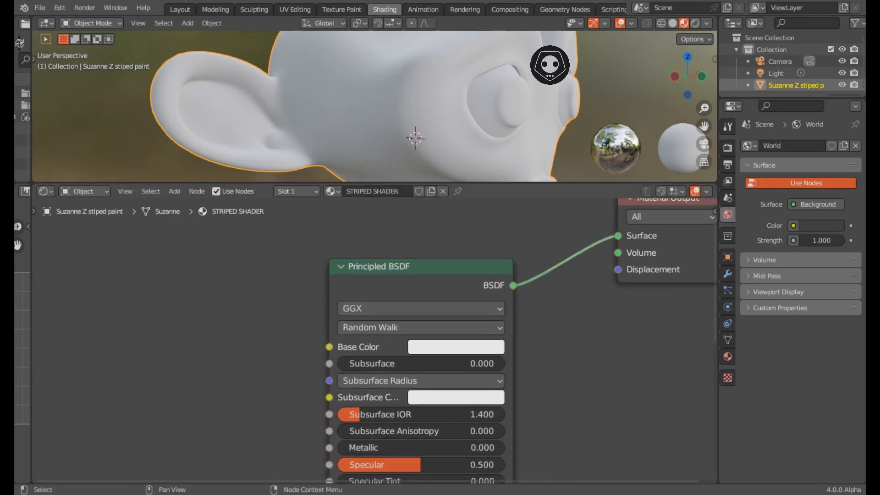
pyautogui.hotkey('shift', 'a')
pyautogui.click(220, 294)
pyautogui.write('MIX')
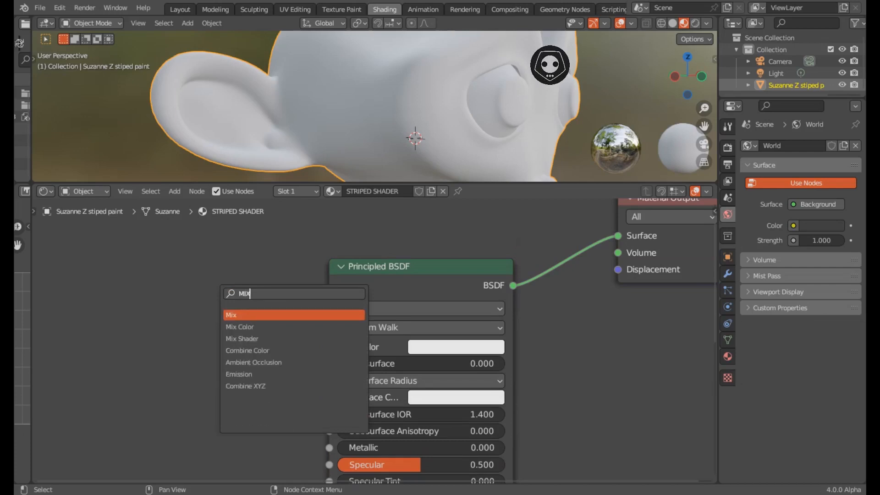
pyautogui.press('Down')
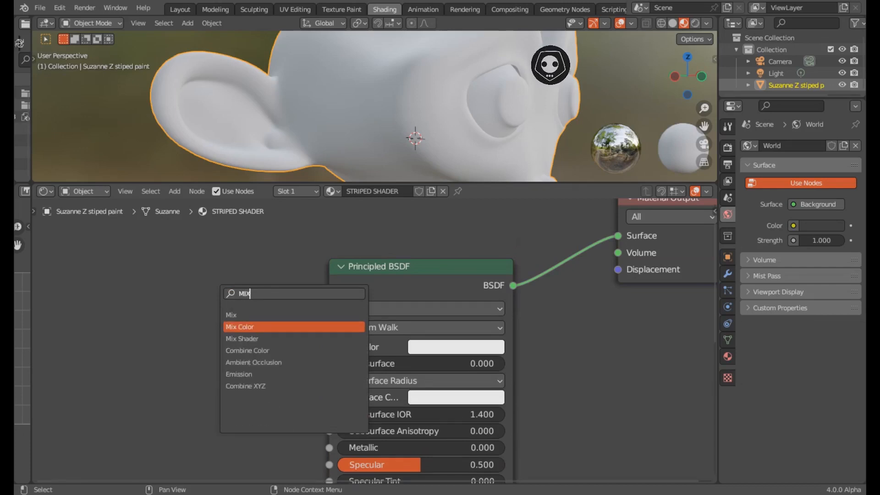
pyautogui.press('Return')
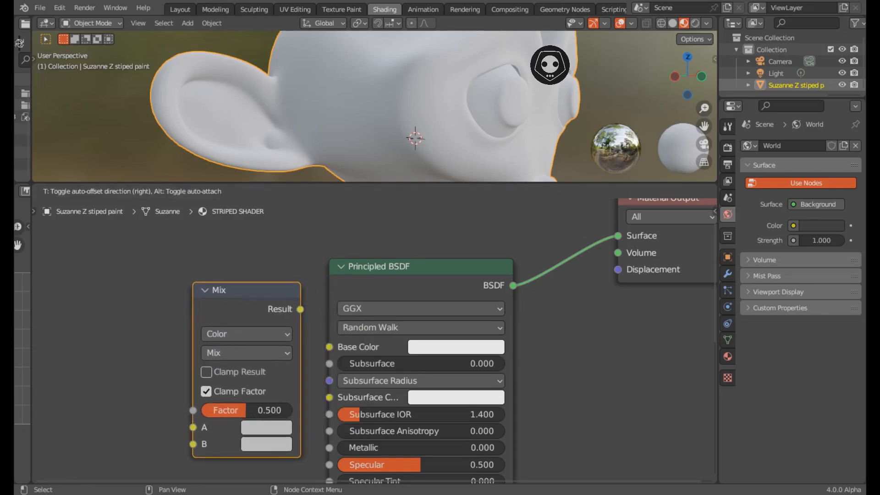
pyautogui.click(175, 278)
pyautogui.moveTo(175, 278); pyautogui.dragTo(328, 259, button='middle')
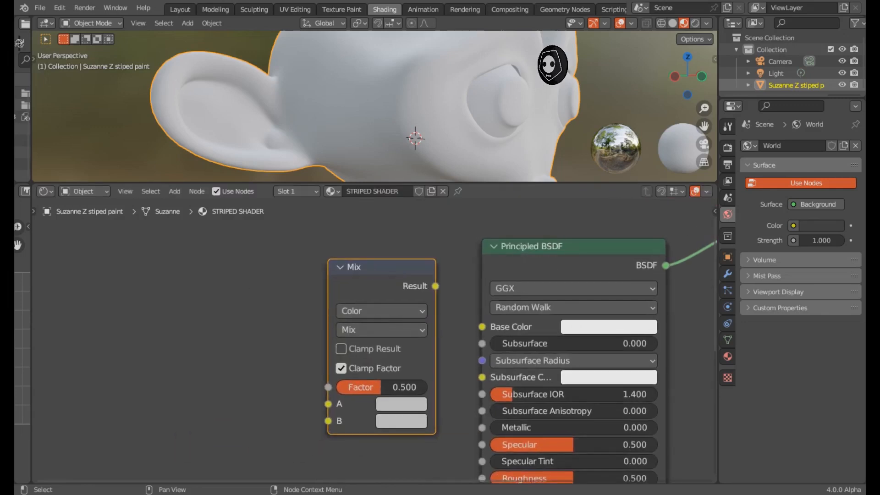
pyautogui.moveTo(381, 310); pyautogui.dragTo(249, 334, button='middle')
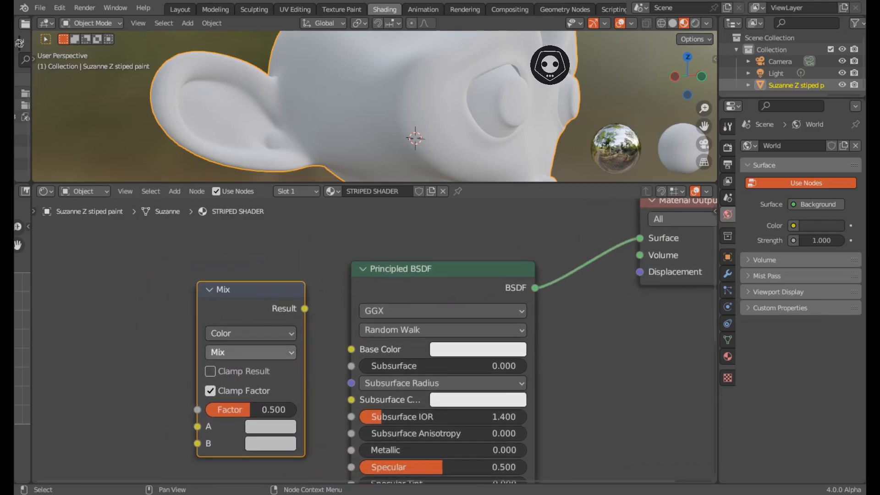
# - Enable Clamp Result on the Mix node and connect its Result to the Base Color of the Principled BSDF
pyautogui.scroll(1, 251, 352)
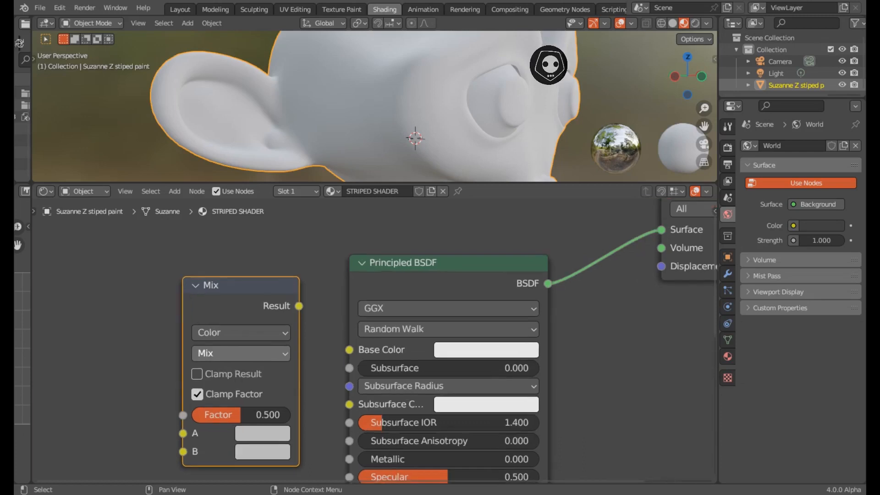
pyautogui.moveTo(250, 352); pyautogui.dragTo(277, 287, button='middle')
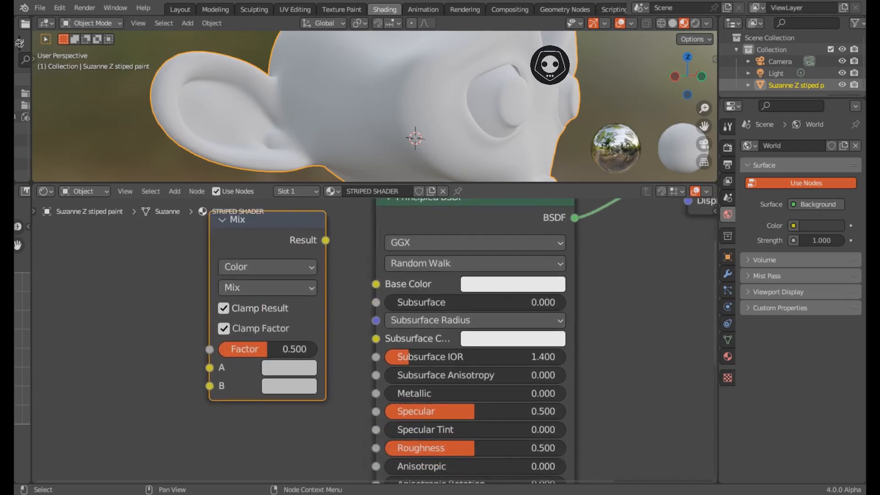
pyautogui.moveTo(325, 241); pyautogui.dragTo(376, 284)
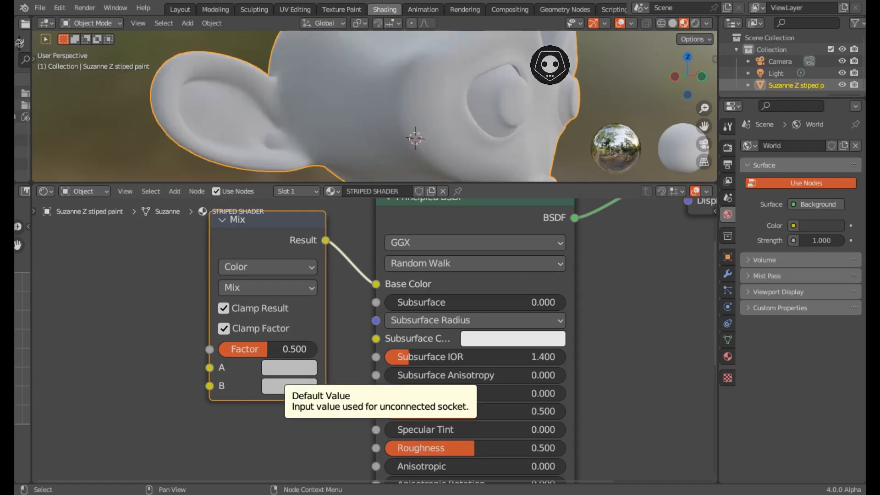
# - Set the Mix node's A color to orange with hue 0.049 and saturation 0.994
pyautogui.click(289, 386)
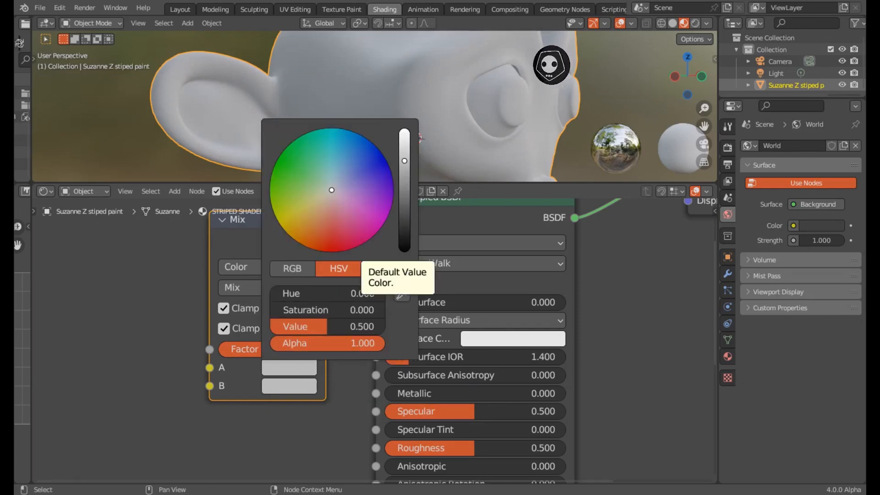
pyautogui.moveTo(327, 192); pyautogui.dragTo(301, 241)
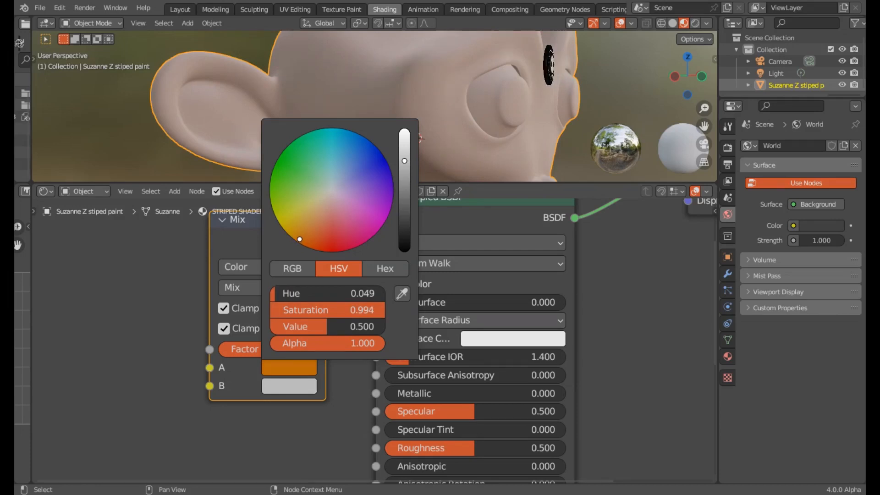
pyautogui.scroll(-2, 375, 106)
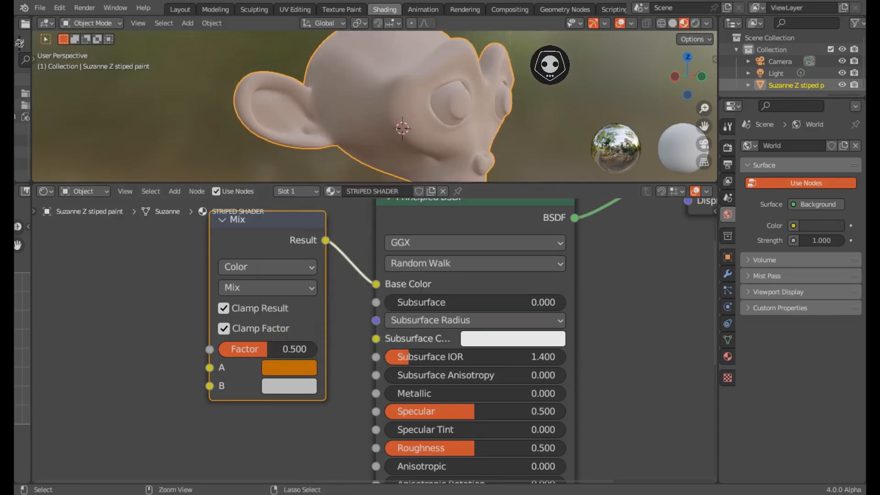
# - Save the file and move the Mix node slightly lower and closer to the Principled BSDF node
pyautogui.hotkey('ctrl', 's')
pyautogui.press('g')
pyautogui.press('Return')
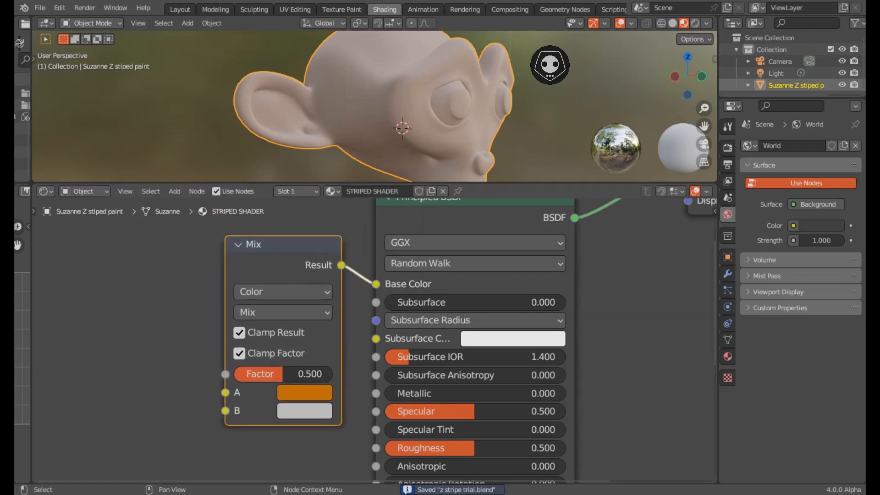
# - Collapse and re-expand the Mix node, and move it farther away from the Principled BSDF node
pyautogui.scroll(-3, 375, 340)
pyautogui.moveTo(374, 340); pyautogui.dragTo(515, 358, button='middle')
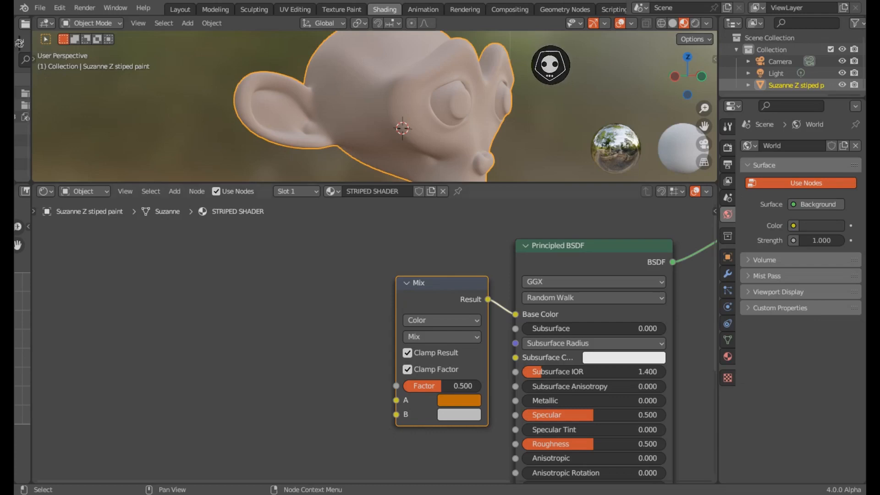
pyautogui.press('h')
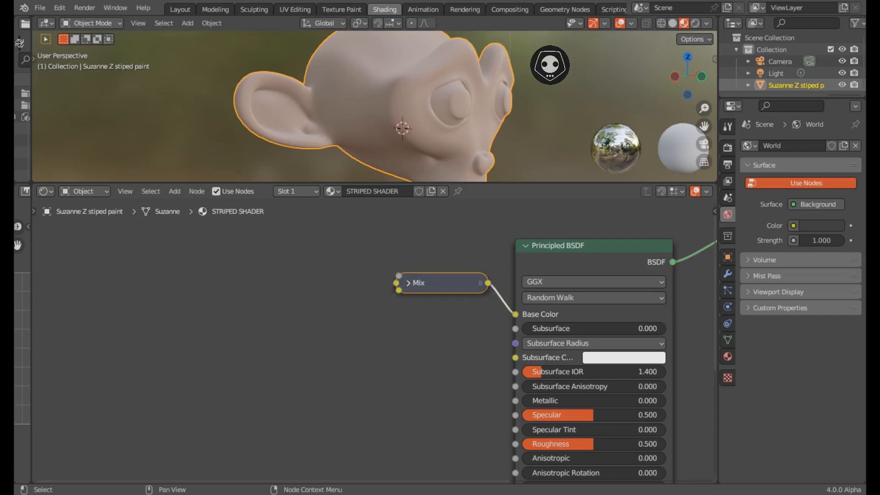
pyautogui.press('h')
pyautogui.moveTo(442, 283); pyautogui.dragTo(423, 285)
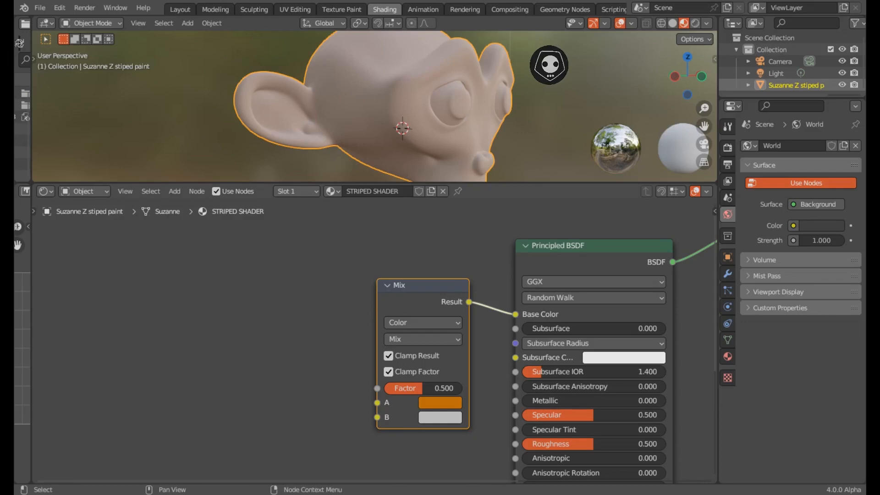
pyautogui.moveTo(348, 339)
pyautogui.mouseDown(button='middle')
pyautogui.moveTo(335, 355)
pyautogui.moveTo(333, 343)
pyautogui.mouseUp(button='middle')
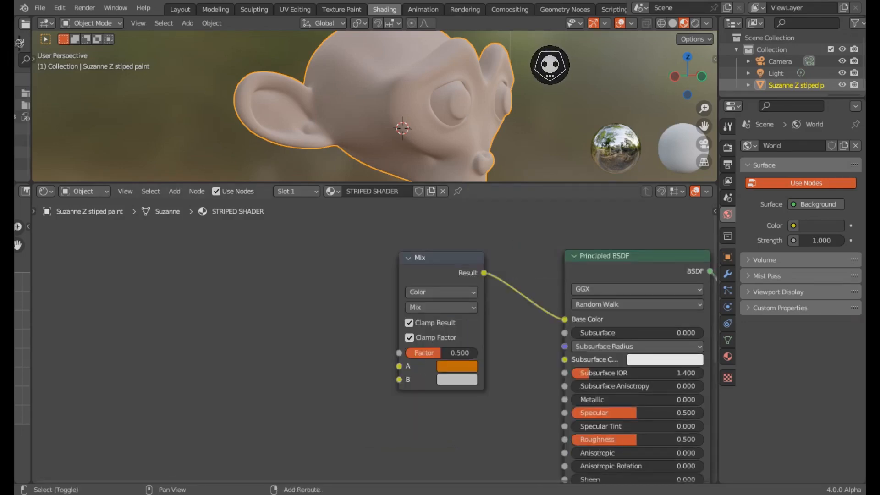
# - Add a Texture Coordinate node well ahead of the Mix node and deselect it
pyautogui.hotkey('shift', 'a')
pyautogui.click(261, 295)
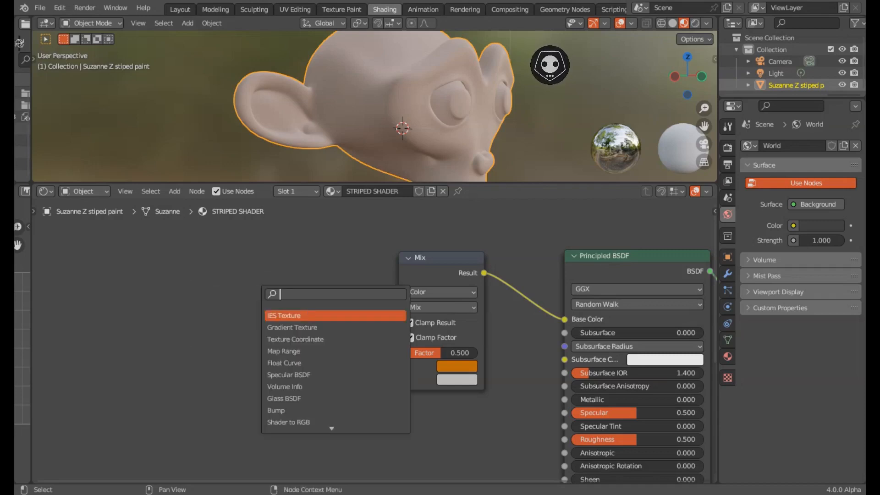
pyautogui.write('col')
pyautogui.press('Down')
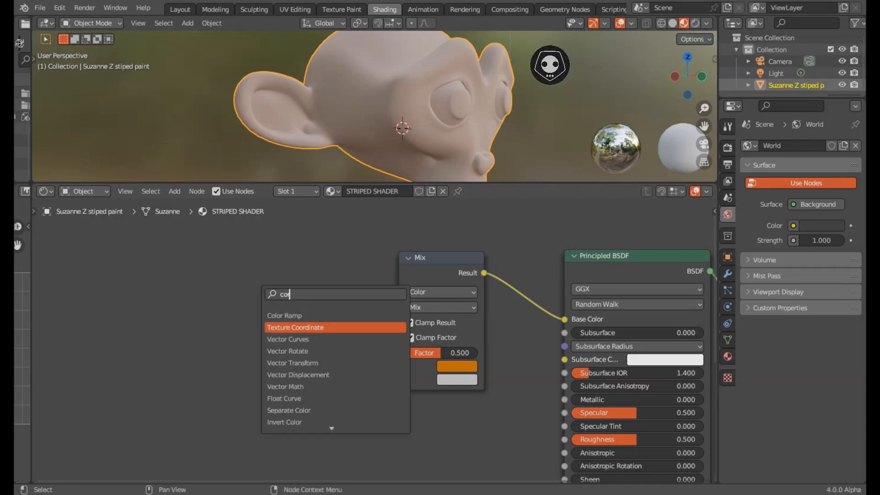
pyautogui.press('Return')
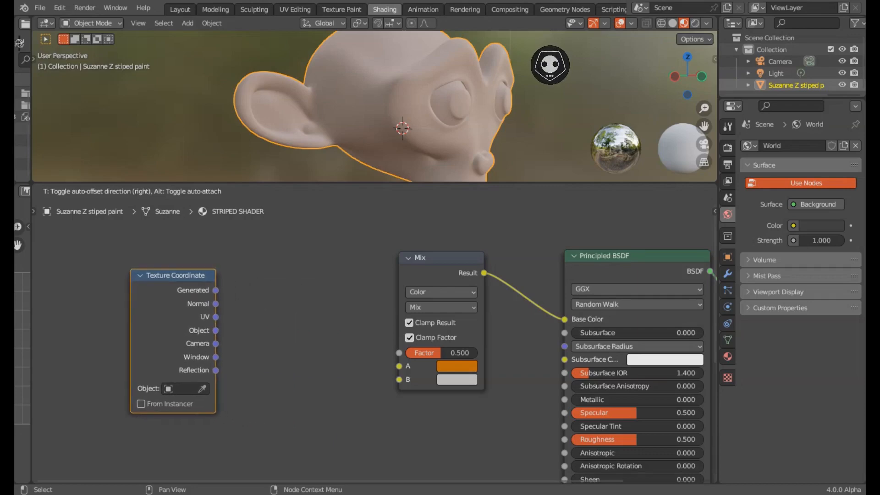
pyautogui.click(131, 275)
pyautogui.hotkey('alt', 'a')
# - Add a Separate XYZ node between the Texture Coordinate and Mix nodes
pyautogui.hotkey('shift', 'a')
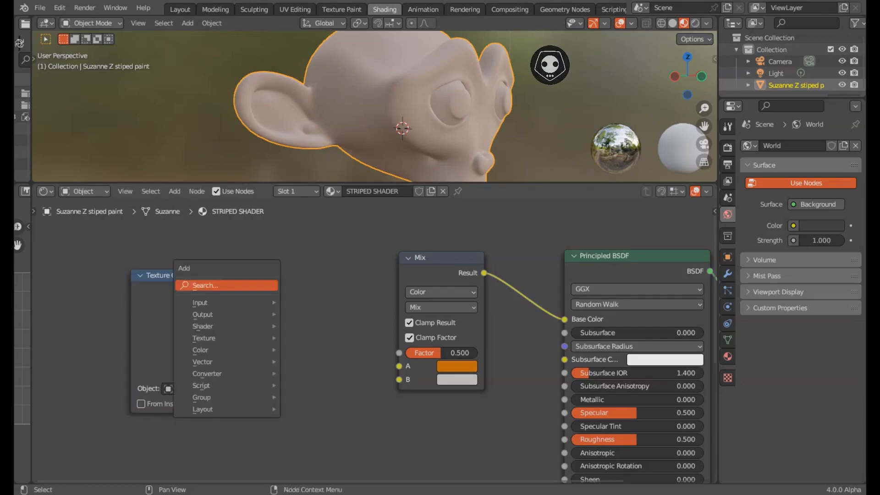
pyautogui.click(262, 285)
pyautogui.write('sepa')
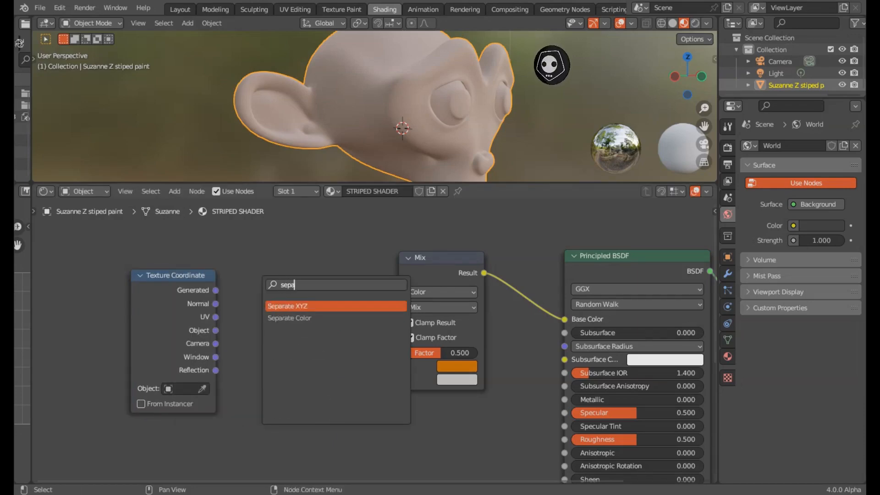
pyautogui.press('Return')
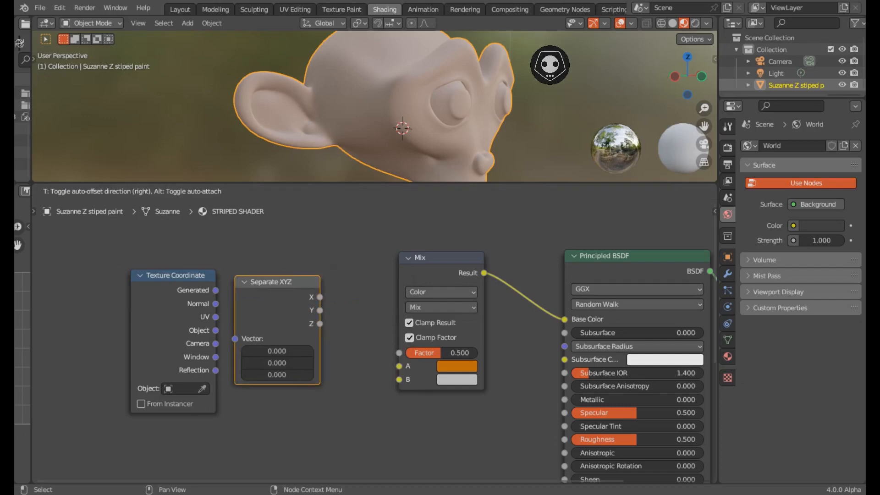
pyautogui.click(236, 276)
# - Move the Texture Coordinate and Separate XYZ nodes farther from the Mix node, keeping them side by side
pyautogui.moveTo(235, 276); pyautogui.dragTo(456, 249, button='middle')
pyautogui.moveTo(391, 249); pyautogui.dragTo(252, 270)
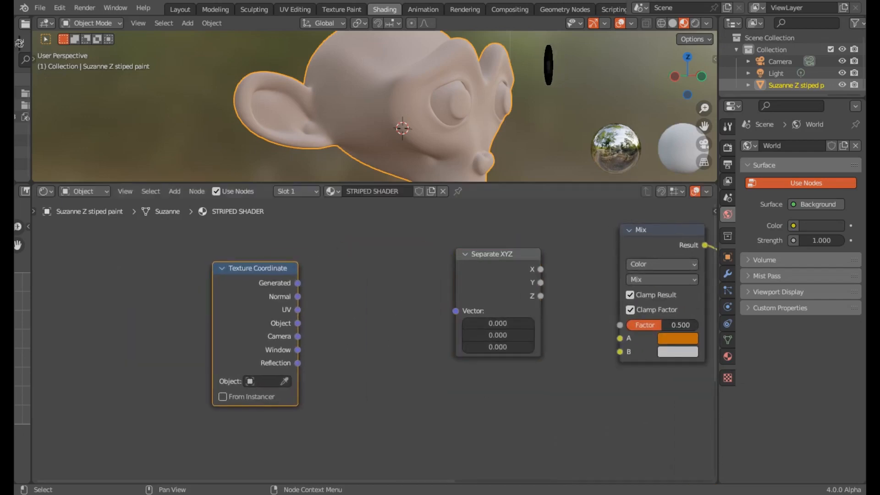
pyautogui.moveTo(492, 254); pyautogui.dragTo(360, 274)
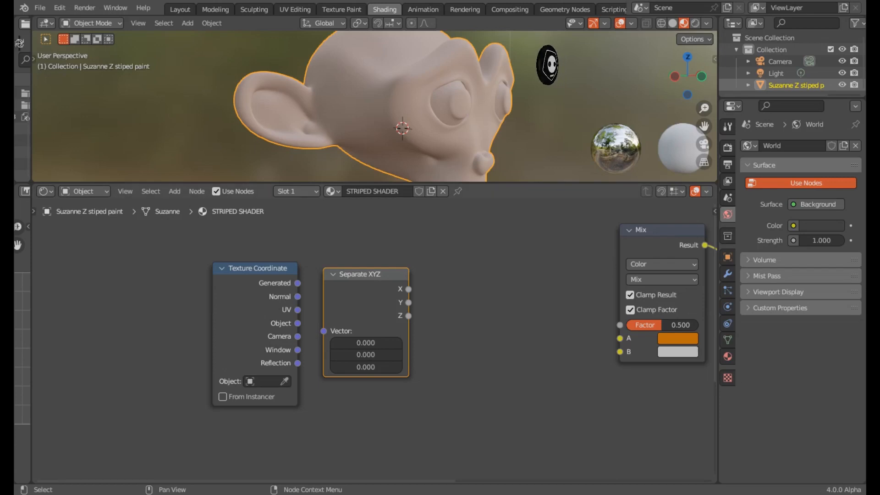
# - Connect Texture Coordinate's Object output to Separate XYZ's Vector input and shift both nodes farther from the Mix node
pyautogui.moveTo(297, 323); pyautogui.dragTo(324, 331)
pyautogui.moveTo(459, 344); pyautogui.dragTo(506, 344, button='middle')
pyautogui.moveTo(305, 270); pyautogui.dragTo(248, 285)
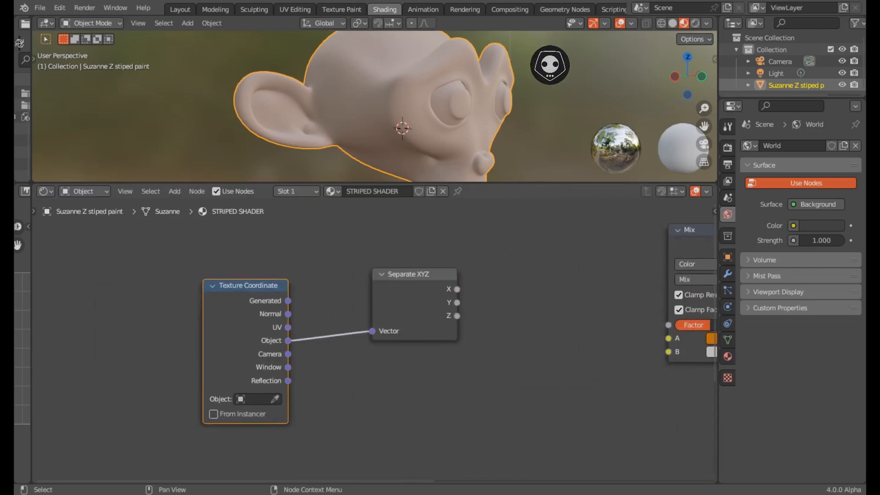
pyautogui.moveTo(409, 275); pyautogui.dragTo(348, 294)
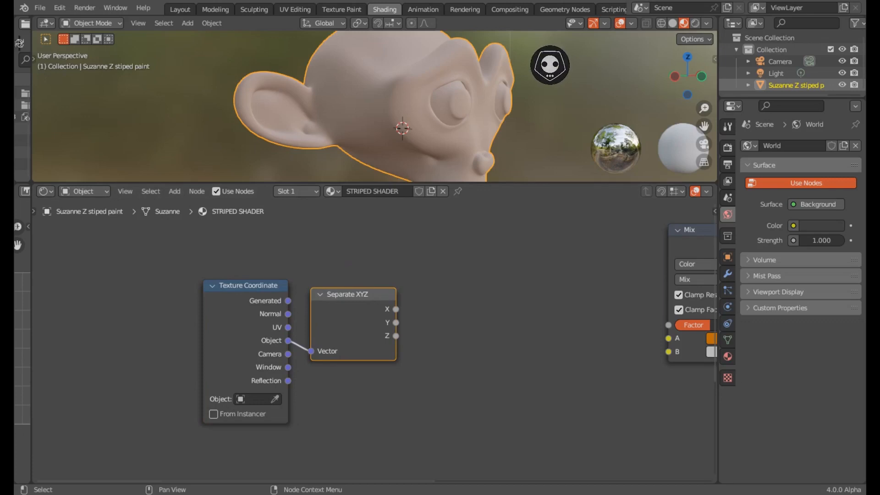
# - Add a Math node after Separate XYZ and connect the Z output to its first Value input
pyautogui.hotkey('shift', 'a')
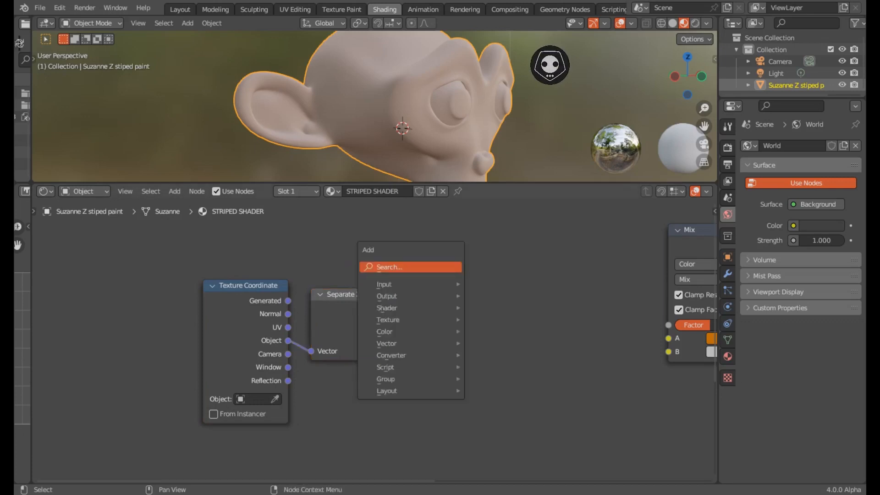
pyautogui.write('math')
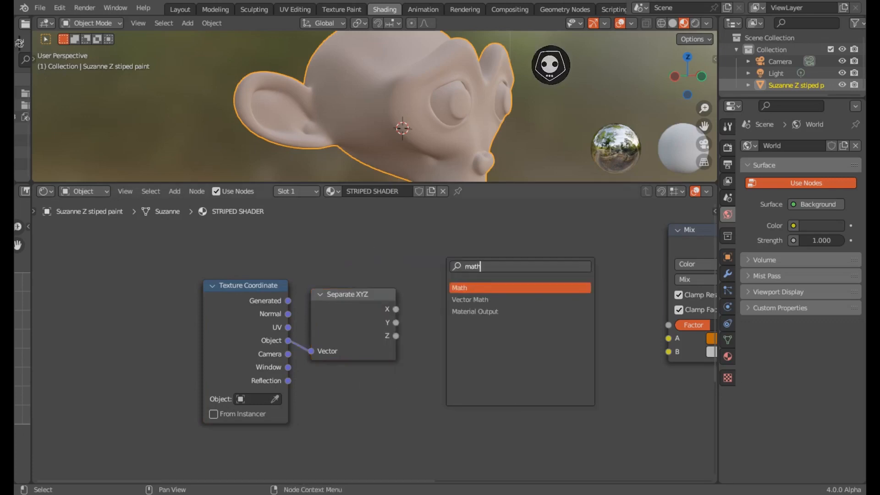
pyautogui.press('Return')
pyautogui.click(422, 287)
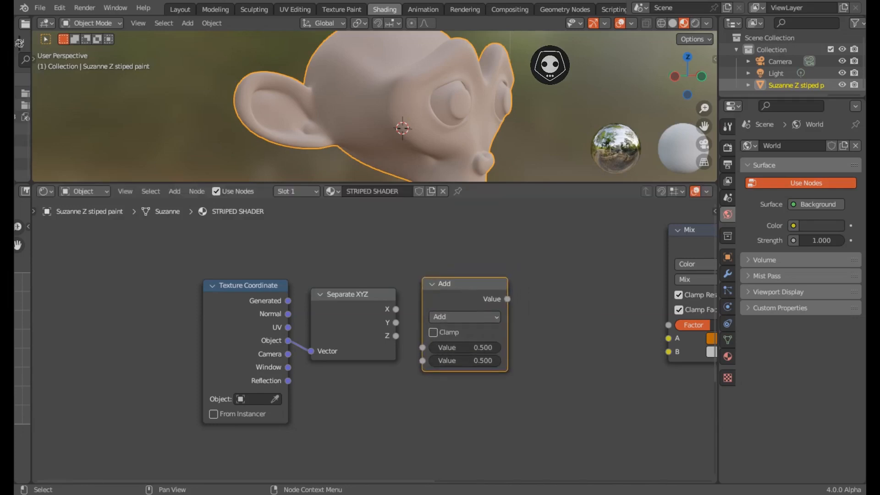
pyautogui.moveTo(422, 286); pyautogui.dragTo(345, 282, button='middle')
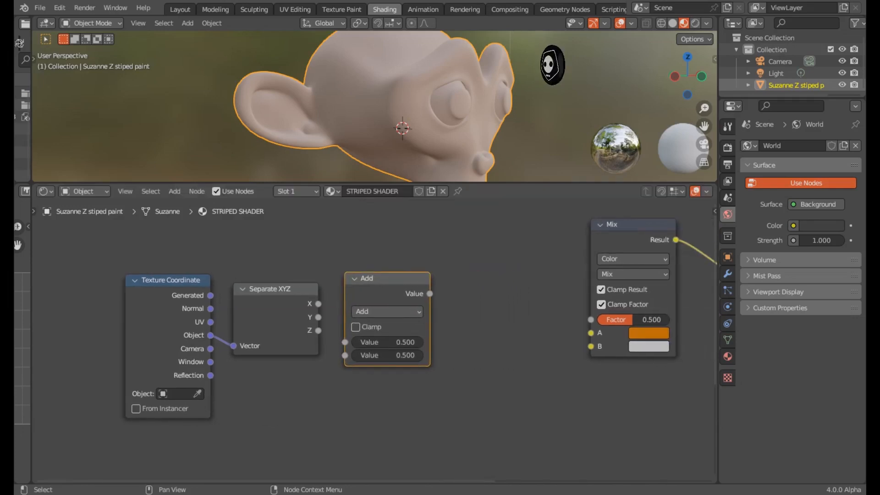
pyautogui.moveTo(318, 330); pyautogui.dragTo(345, 342)
pyautogui.moveTo(344, 342); pyautogui.dragTo(266, 332, button='middle')
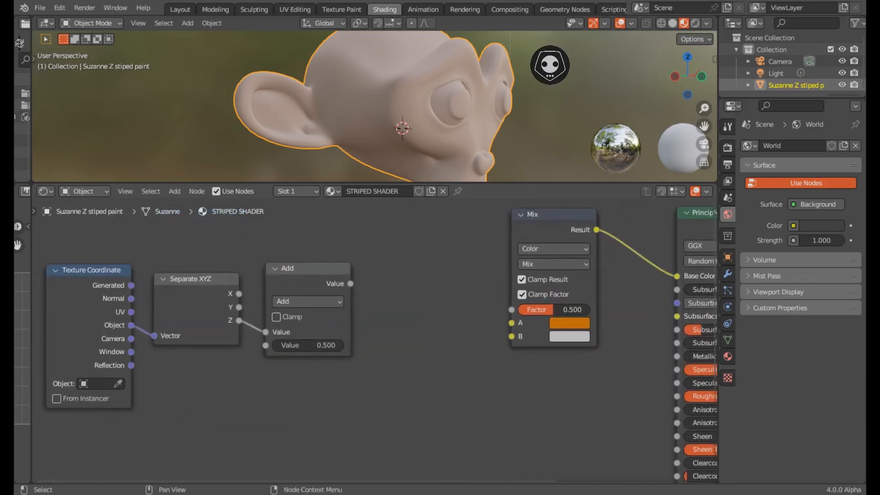
pyautogui.moveTo(351, 283); pyautogui.dragTo(389, 279)
pyautogui.press('Escape')
pyautogui.moveTo(388, 279); pyautogui.dragTo(520, 283, button='middle')
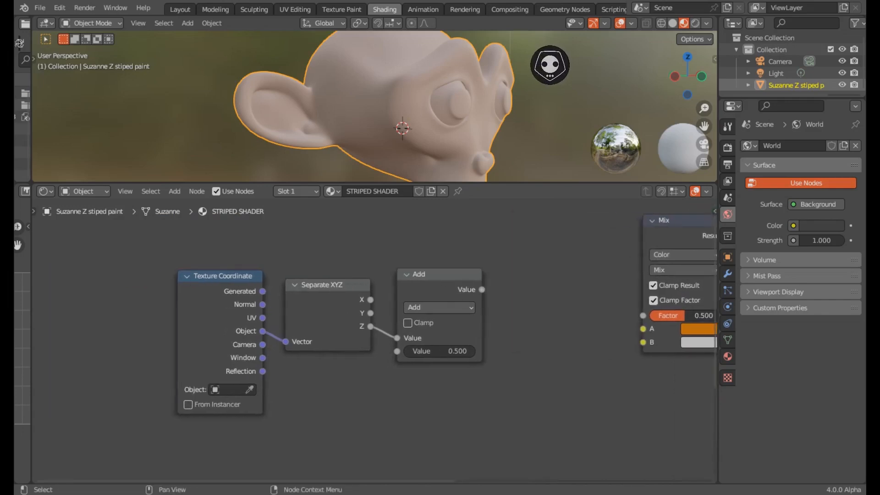
# - Combine the Texture Coordinate, Separate XYZ and Add nodes into one node group and return to the main material node tree
pyautogui.scroll(-1, 375, 340)
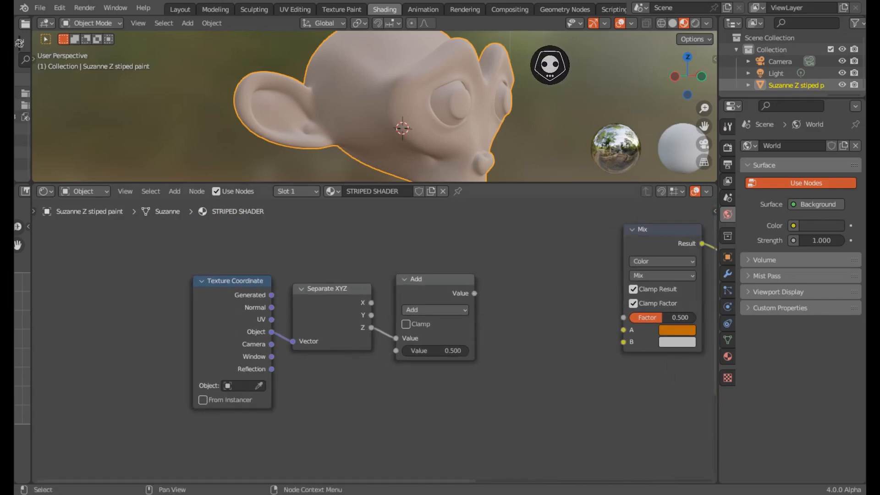
pyautogui.scroll(-1, 376, 333)
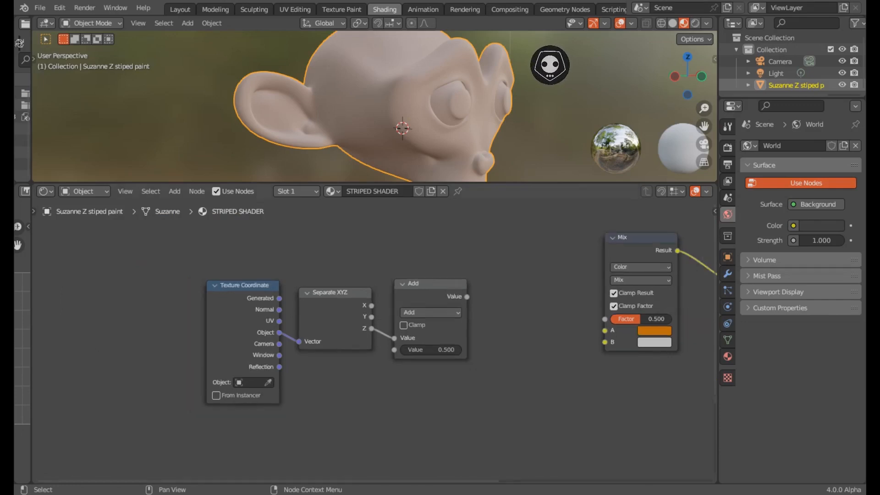
pyautogui.moveTo(166, 244); pyautogui.dragTo(492, 422)
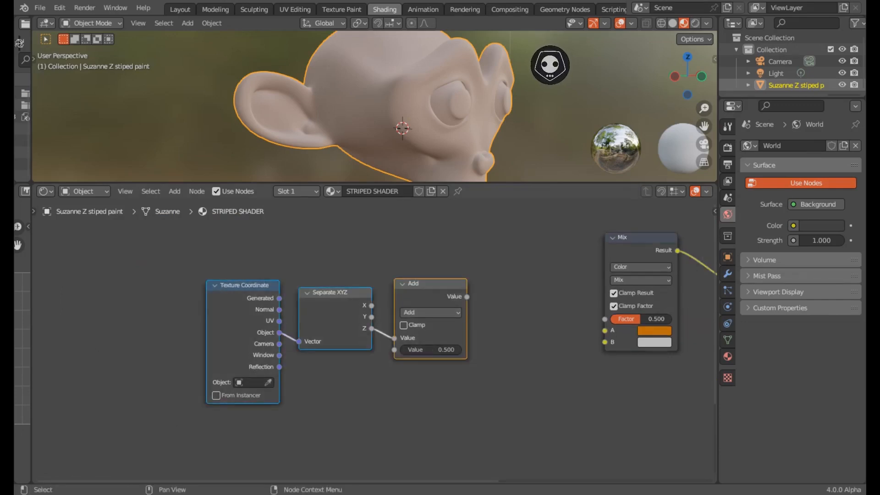
pyautogui.hotkey('ctrl', 'g')
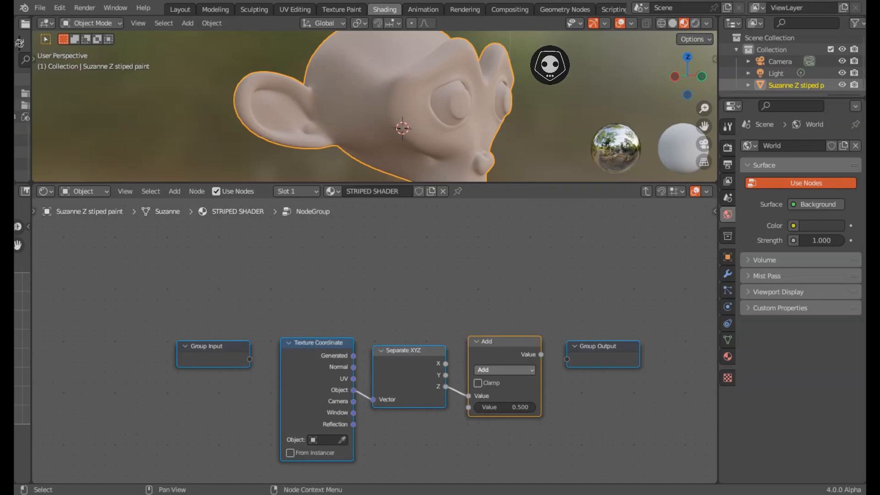
pyautogui.press('Tab')
pyautogui.scroll(2, 365, 324)
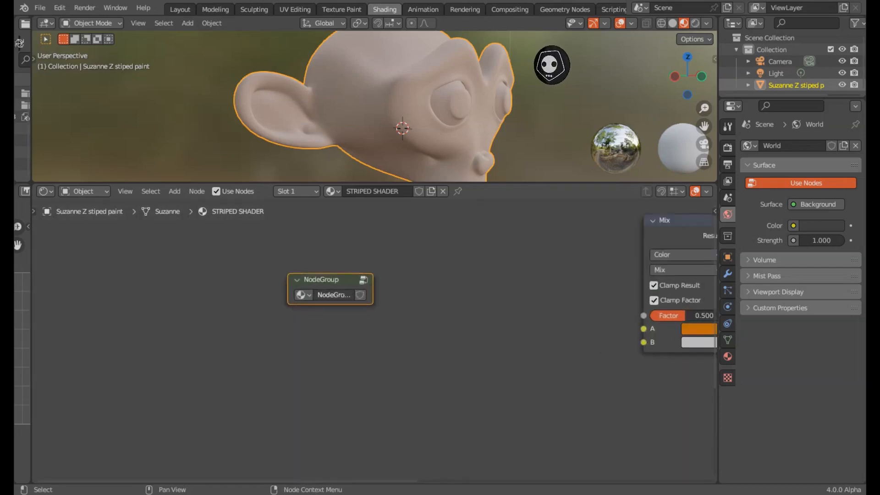
pyautogui.moveTo(360, 291); pyautogui.dragTo(293, 302, button='middle')
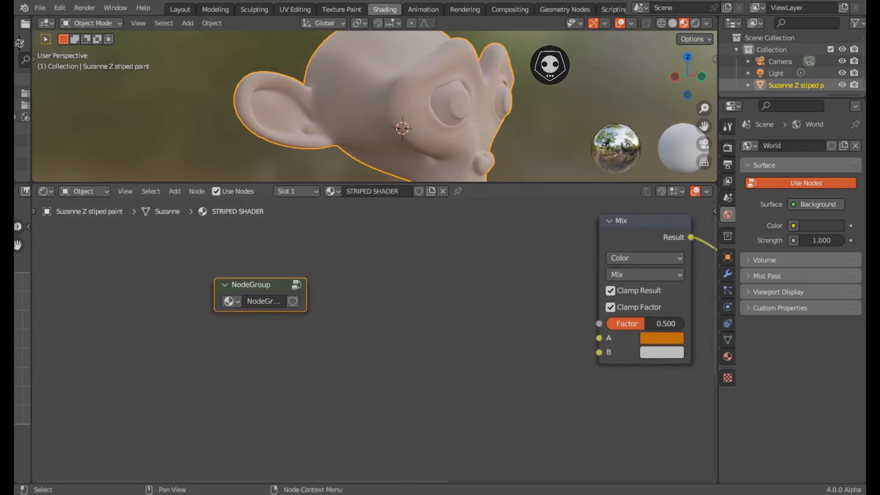
# - Name the node group's node Z STRIPE SHADER
pyautogui.press('n')
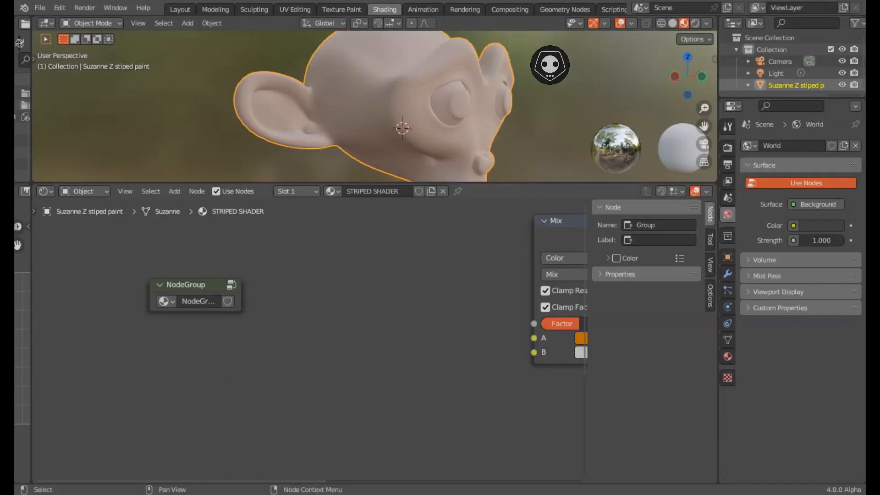
pyautogui.click(655, 225)
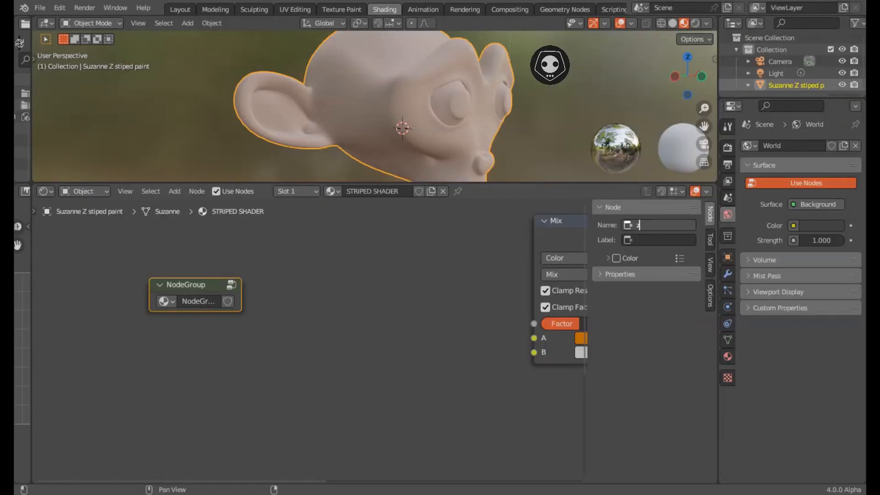
pyautogui.write('Z STRIPE SHADER')
pyautogui.press('Return')
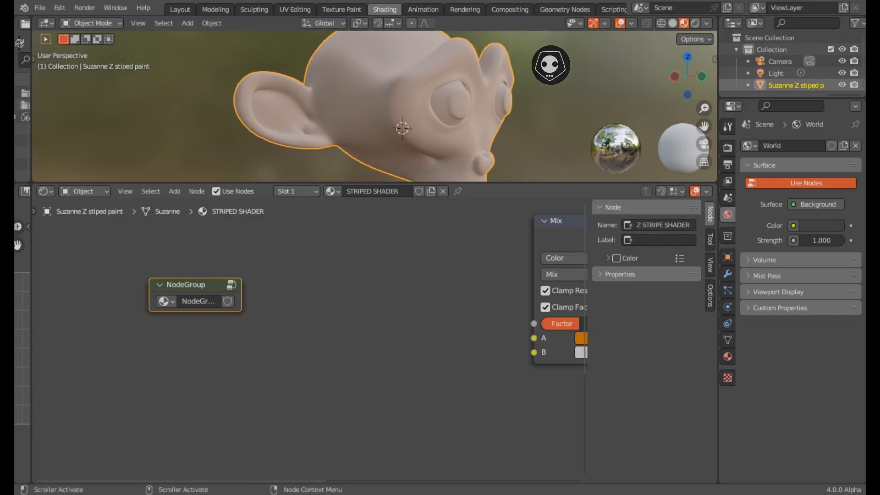
# - Open the node group for editing and connect the Add node's Value output to the Group Output node
pyautogui.press('Tab')
pyautogui.scroll(-2, 310, 341)
pyautogui.press('n')
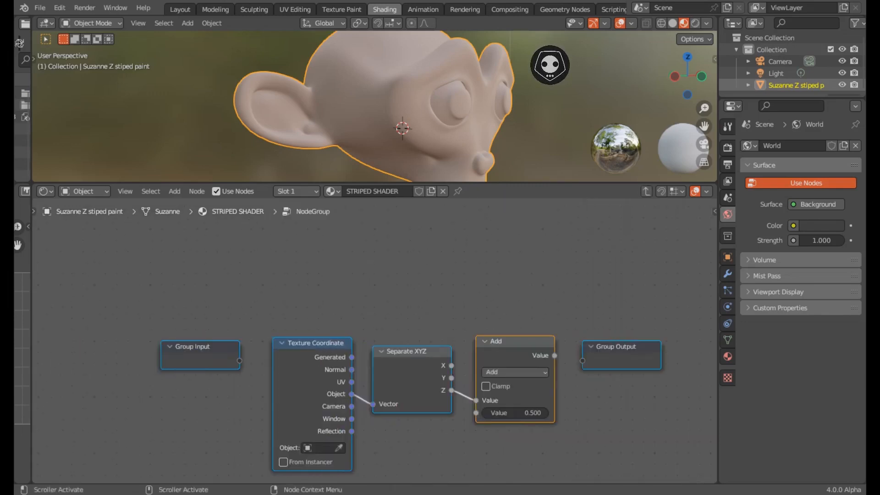
pyautogui.moveTo(375, 341); pyautogui.dragTo(306, 303, button='middle')
pyautogui.scroll(2, 375, 341)
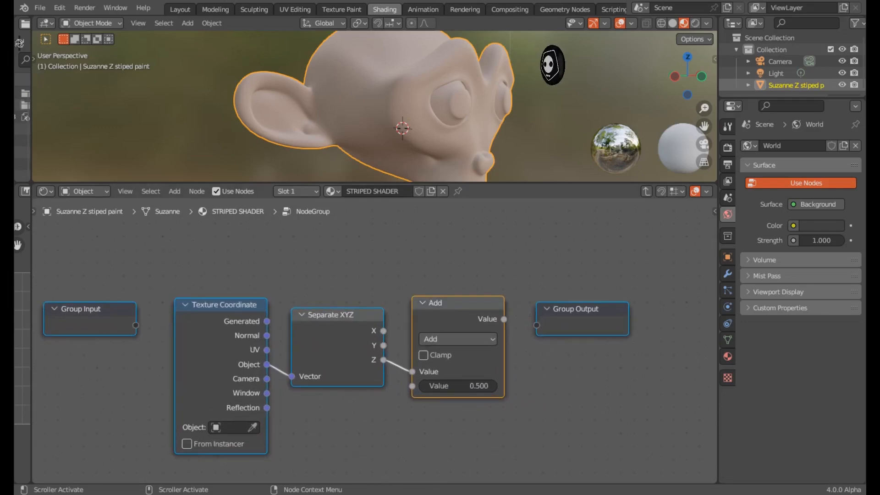
pyautogui.moveTo(504, 320); pyautogui.dragTo(537, 325)
# - Move the Group Input node away from the other nodes, ahead of and below the Texture Coordinate node
pyautogui.moveTo(536, 325); pyautogui.dragTo(705, 299, button='middle')
pyautogui.press('g')
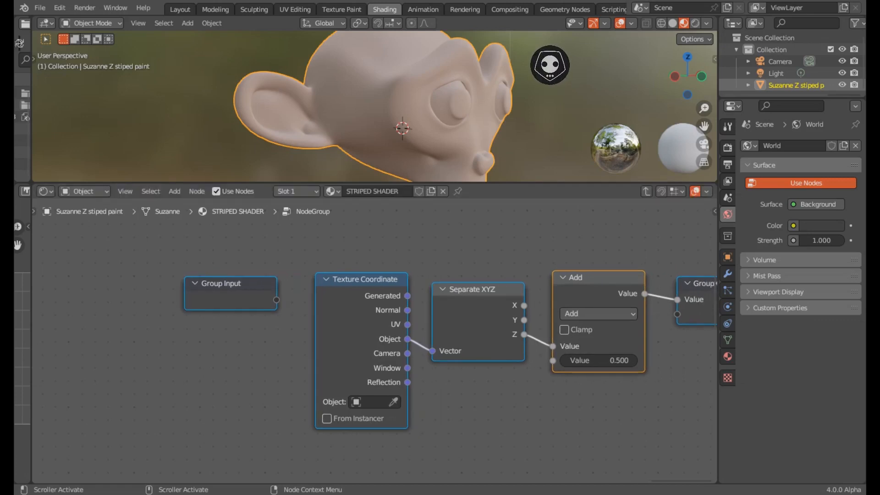
pyautogui.moveTo(376, 349); pyautogui.dragTo(410, 316, button='middle')
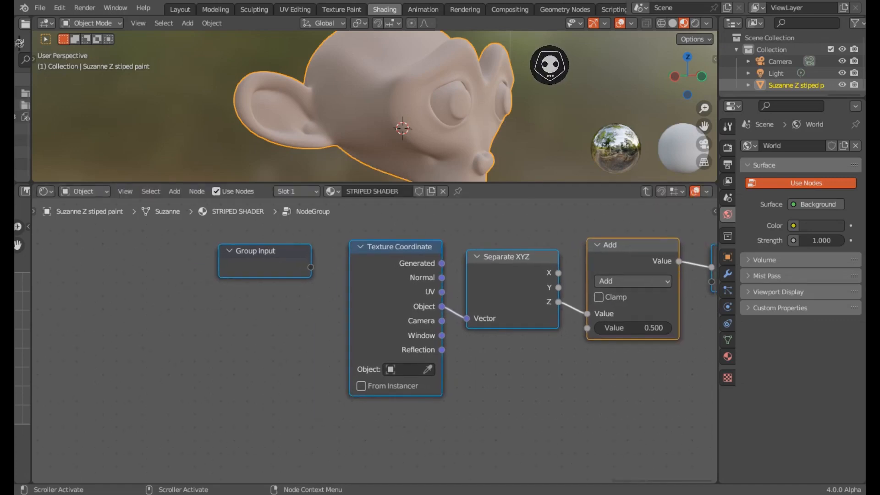
pyautogui.press('g')
pyautogui.click(289, 276)
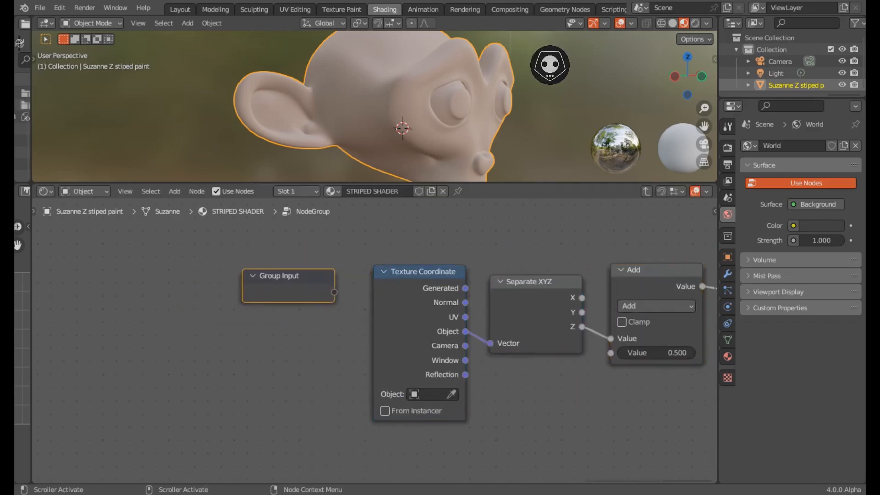
pyautogui.moveTo(288, 275); pyautogui.dragTo(170, 351)
pyautogui.scroll(-3, 169, 352)
pyautogui.moveTo(210, 351); pyautogui.dragTo(91, 316, button='middle')
pyautogui.moveTo(91, 316); pyautogui.dragTo(109, 370)
pyautogui.moveTo(109, 369); pyautogui.dragTo(172, 360, button='middle')
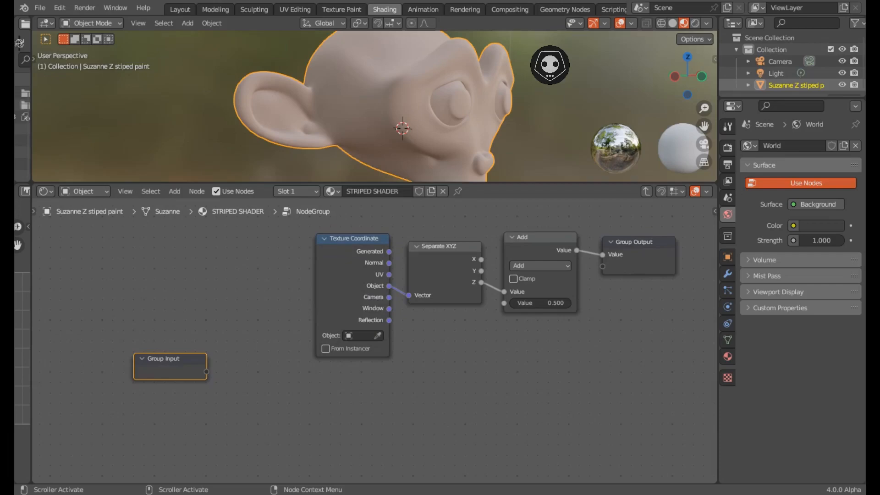
# - Connect Group Input to the Add node's second Value input and place Group Input beneath the Separate XYZ node
pyautogui.moveTo(207, 372); pyautogui.dragTo(505, 303)
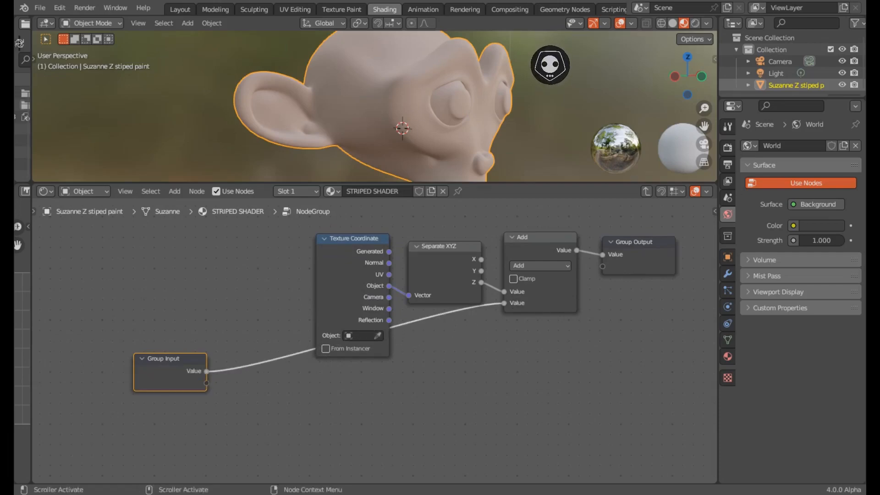
pyautogui.scroll(-1, 332, 403)
pyautogui.moveTo(170, 360); pyautogui.dragTo(415, 368)
pyautogui.scroll(-2, 332, 403)
pyautogui.moveTo(415, 368); pyautogui.dragTo(342, 394, button='middle')
pyautogui.scroll(4, 270, 386)
# - Move Texture Coordinate away from Separate XYZ and Group Output away from the Add node to open up space
pyautogui.moveTo(220, 260); pyautogui.dragTo(161, 253)
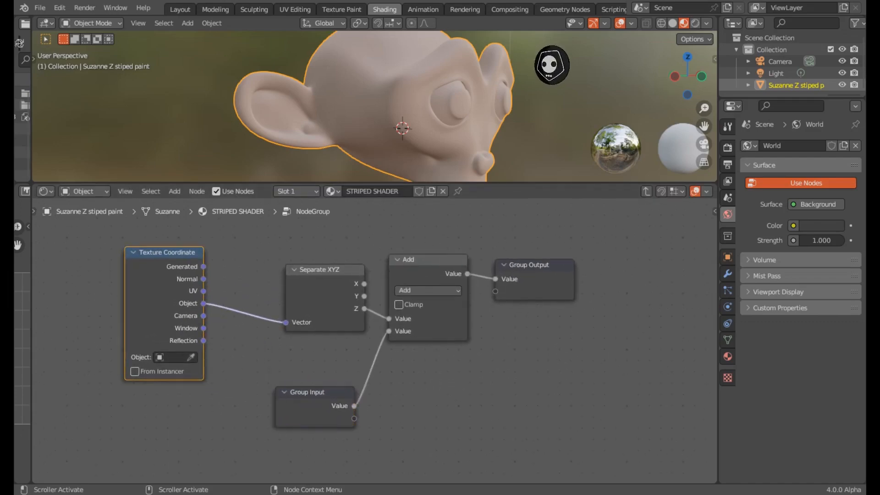
pyautogui.moveTo(533, 264); pyautogui.dragTo(381, 290, button='middle')
pyautogui.moveTo(381, 290); pyautogui.dragTo(429, 280)
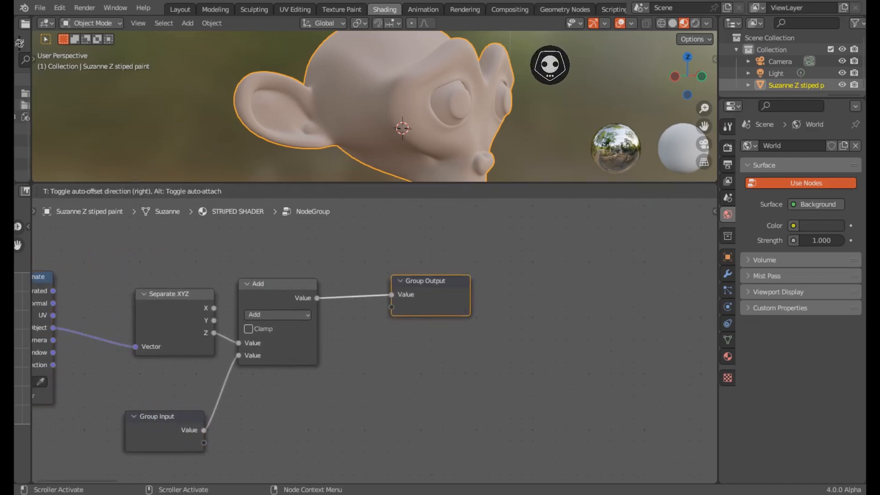
# - Return to the main material tree and connect the node group's Value output to the Mix node's Factor input
pyautogui.press('Tab')
pyautogui.moveTo(316, 307); pyautogui.dragTo(567, 326)
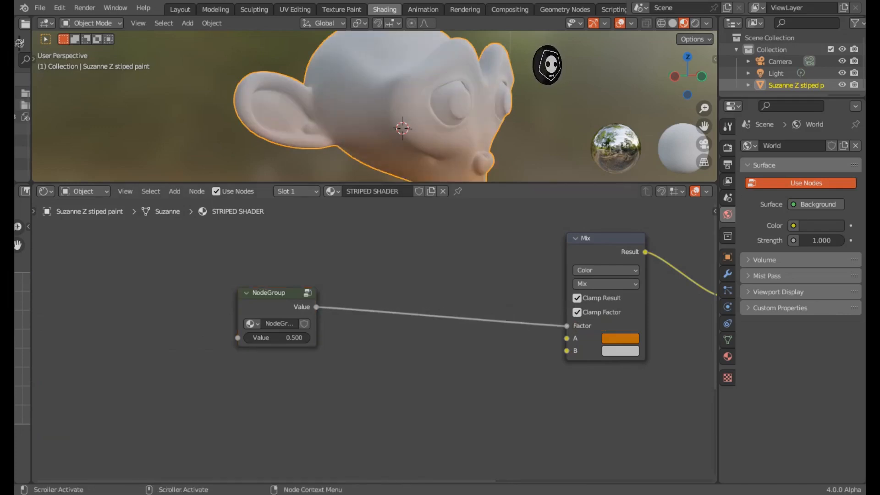
pyautogui.press('Tab')
pyautogui.press('Tab')
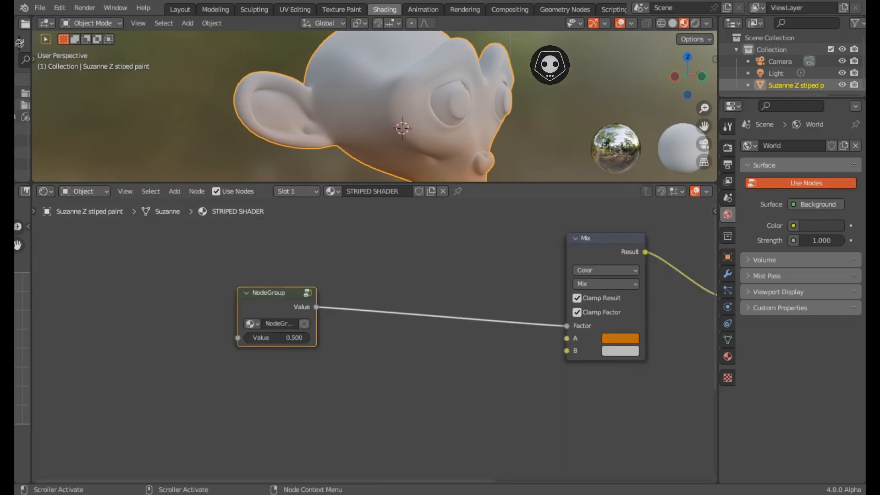
# - Reopen the node group and spread its nodes, making a wide gap between the Add and Group Output nodes
pyautogui.press('Tab')
pyautogui.press('Tab')
pyautogui.press('Tab')
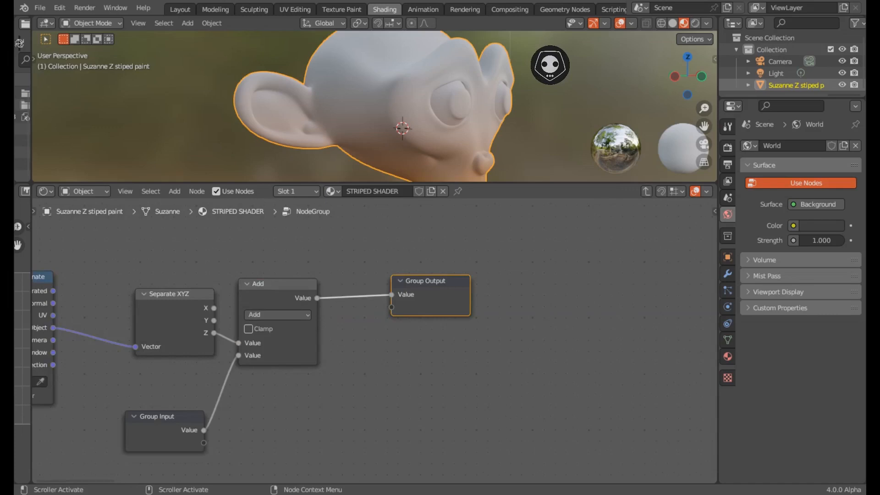
pyautogui.scroll(-1, 375, 341)
pyautogui.moveTo(275, 348); pyautogui.dragTo(349, 334, button='middle')
pyautogui.moveTo(485, 271); pyautogui.dragTo(535, 272)
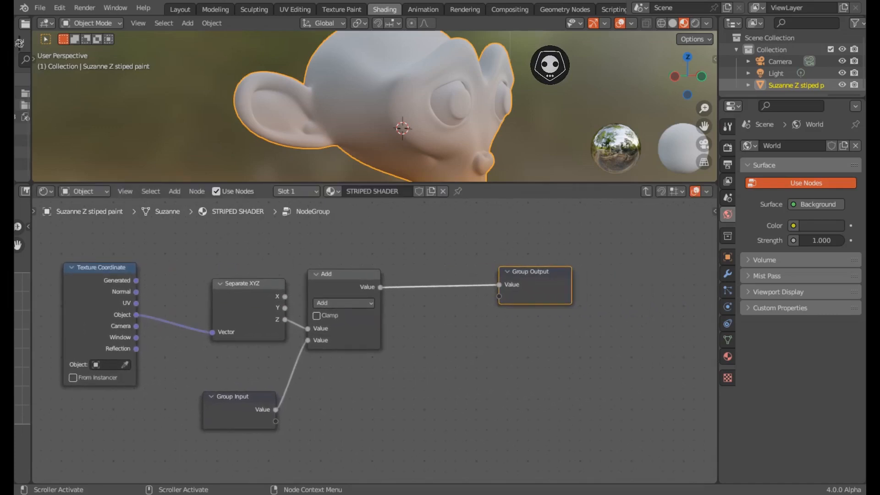
pyautogui.moveTo(248, 283); pyautogui.dragTo(234, 283)
pyautogui.moveTo(239, 396); pyautogui.dragTo(231, 396)
pyautogui.moveTo(344, 274); pyautogui.dragTo(340, 275)
pyautogui.moveTo(340, 275); pyautogui.dragTo(256, 330, button='middle')
pyautogui.moveTo(451, 326); pyautogui.dragTo(485, 323)
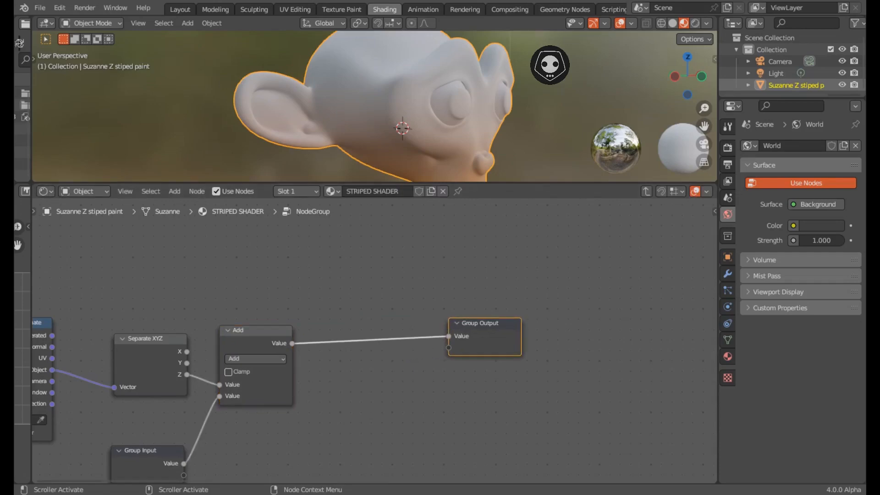
# - Duplicate the Add node, set the copy's operation to Greater Than, and place it above the link to Group Output
pyautogui.click(256, 331)
pyautogui.hotkey('shift', 'd')
pyautogui.click(354, 252)
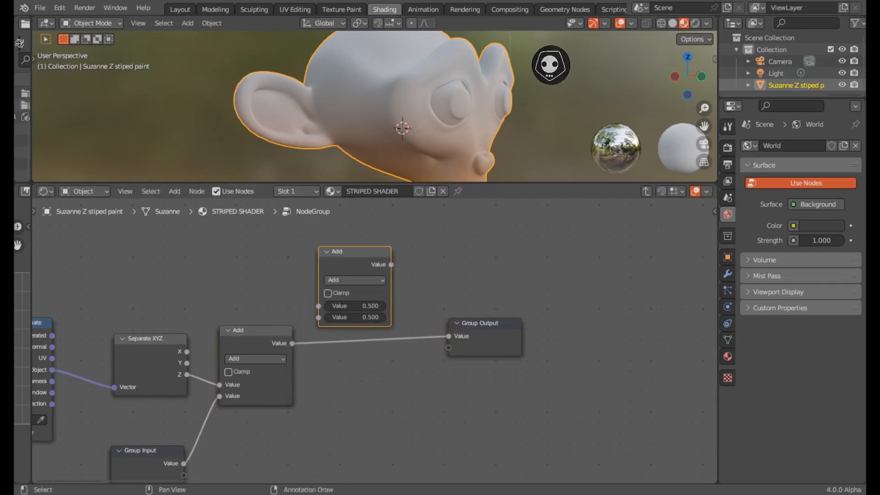
pyautogui.click(353, 280)
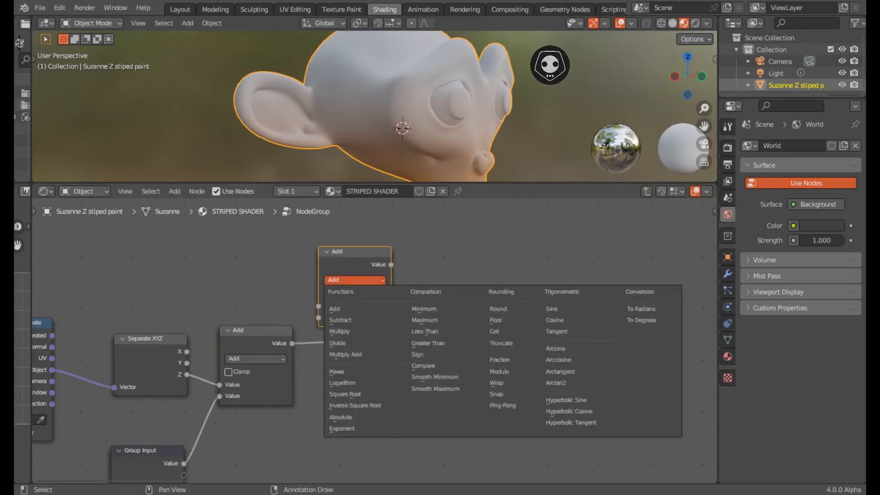
pyautogui.click(354, 355)
pyautogui.moveTo(348, 252); pyautogui.dragTo(377, 372)
pyautogui.moveTo(377, 371); pyautogui.dragTo(411, 387, button='middle')
pyautogui.moveTo(411, 387); pyautogui.dragTo(424, 274)
# - Connect the Add node's Value output to Greater Than's Threshold input and add a reroute point on that link
pyautogui.moveTo(326, 359); pyautogui.dragTo(394, 340)
pyautogui.moveTo(394, 341); pyautogui.dragTo(395, 382, button='middle')
pyautogui.moveTo(422, 381); pyautogui.dragTo(426, 348)
pyautogui.keyDown('shift'); pyautogui.moveTo(361, 363); pyautogui.dragTo(369, 375, button='right'); pyautogui.keyUp('shift')
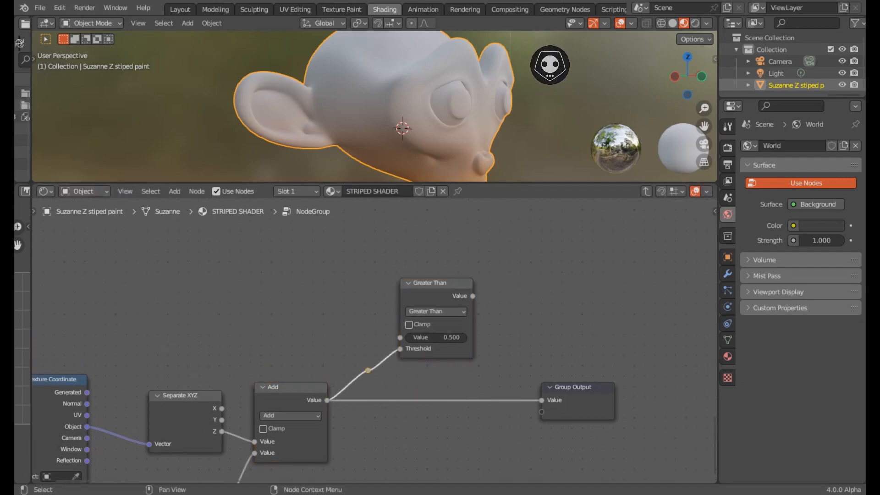
pyautogui.moveTo(430, 283)
pyautogui.mouseDown()
pyautogui.moveTo(416, 283)
pyautogui.moveTo(430, 279)
pyautogui.mouseUp()
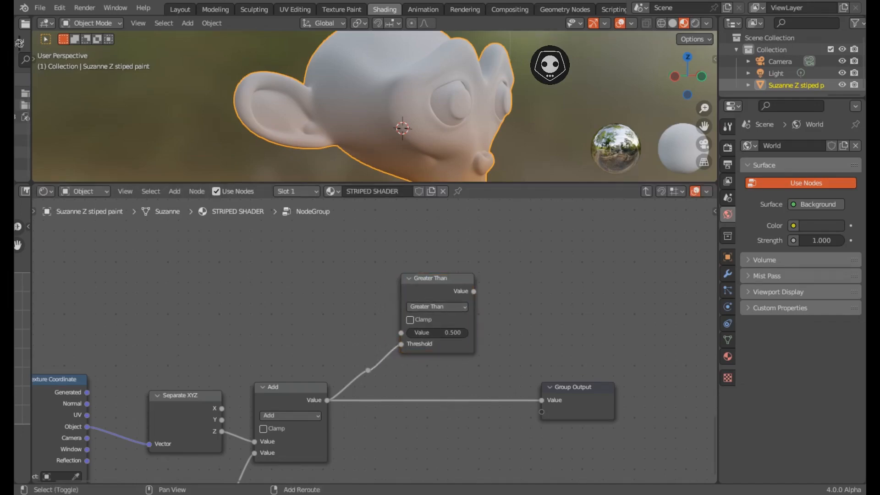
# - Add a second Group Input node above the Separate XYZ and Add nodes, facing the Greater Than node
pyautogui.hotkey('shift', 'a')
pyautogui.write('sgrou')
pyautogui.press('Return')
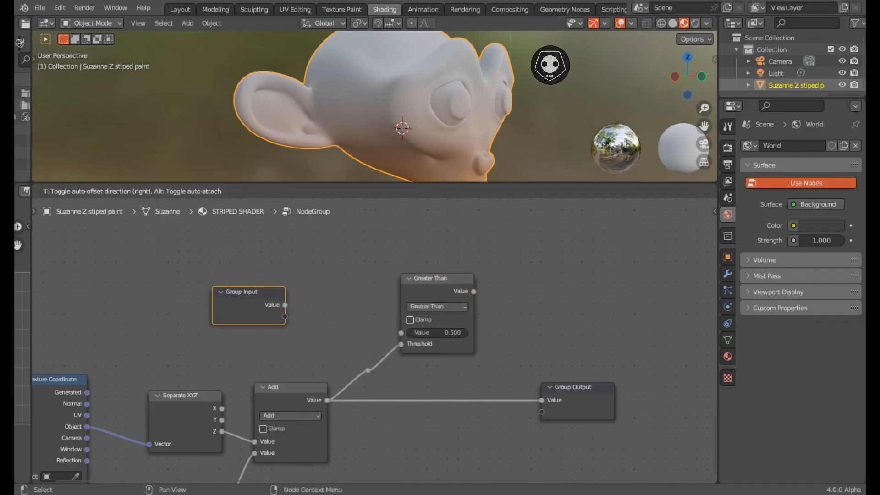
pyautogui.click(437, 333)
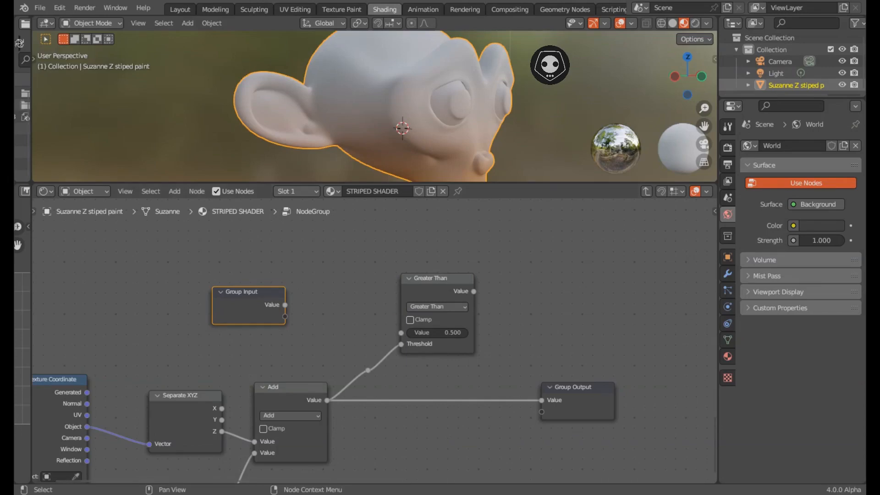
pyautogui.moveTo(248, 291); pyautogui.dragTo(247, 280)
# - Rename the group's Value input to UPPER BOUND and set its default to 0.370
pyautogui.press('n')
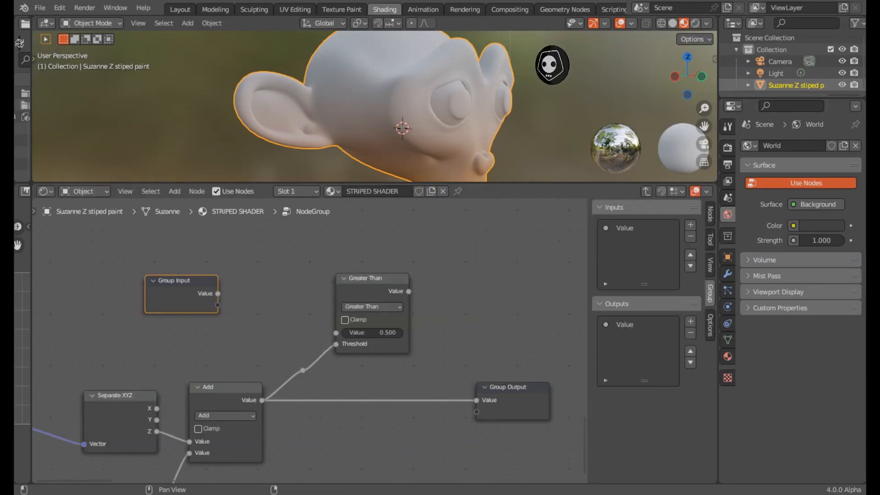
pyautogui.click(638, 228)
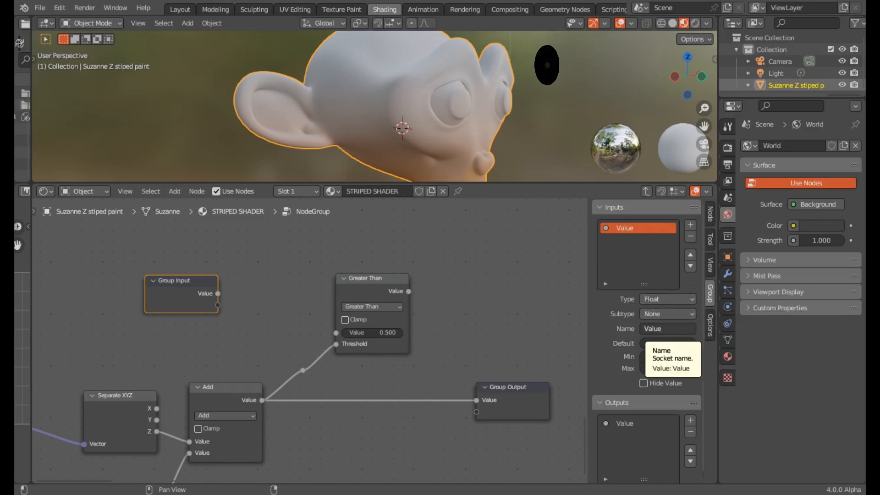
pyautogui.click(645, 328)
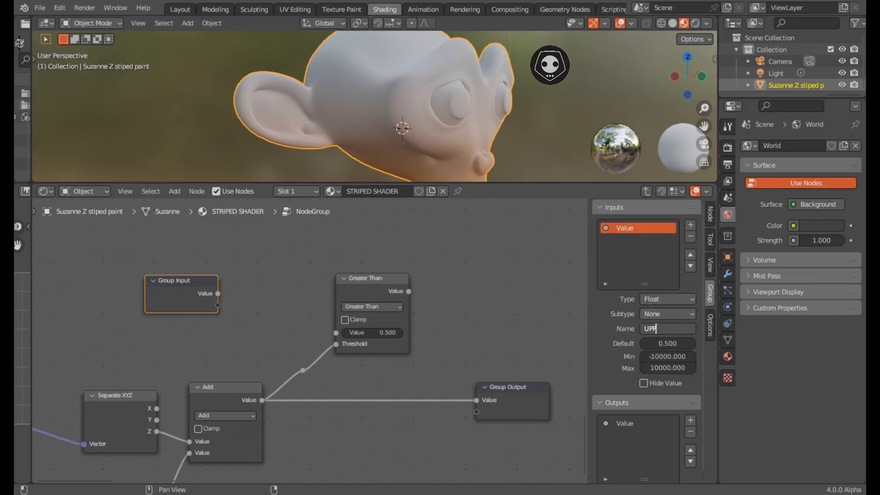
pyautogui.press('Return')
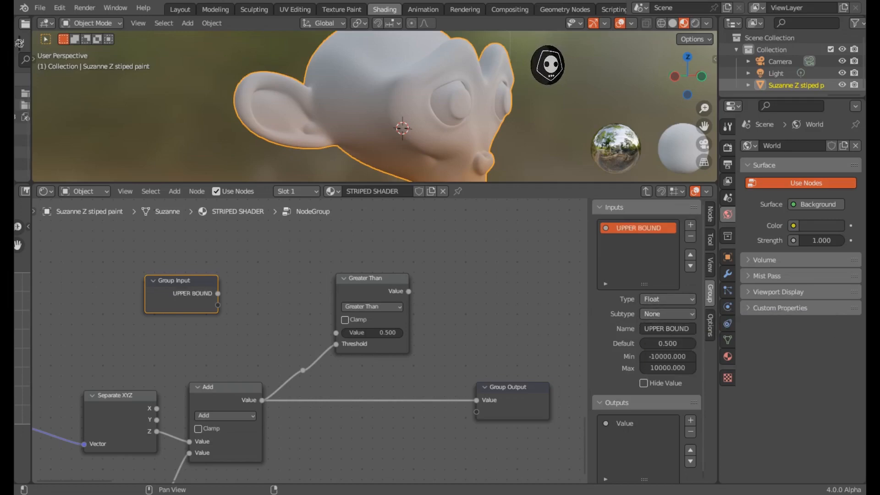
pyautogui.click(654, 343)
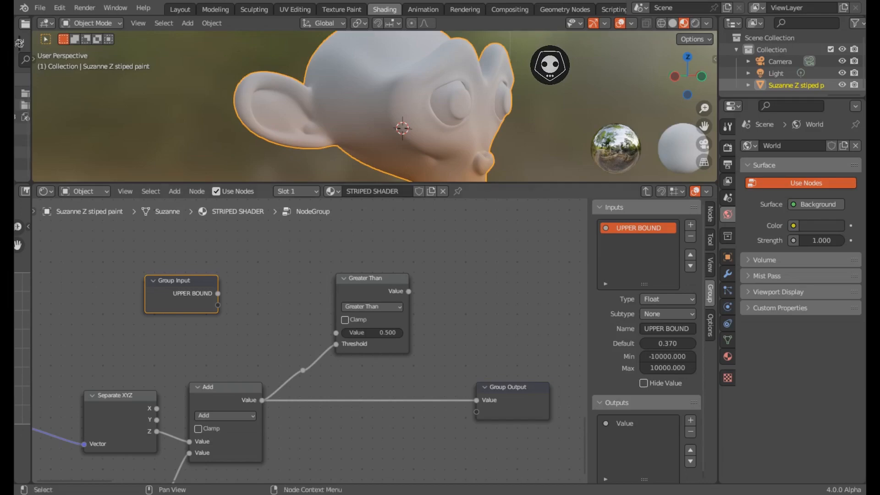
# - Add a second group input named LOWER BOUND with a default of -0.120
pyautogui.click(690, 225)
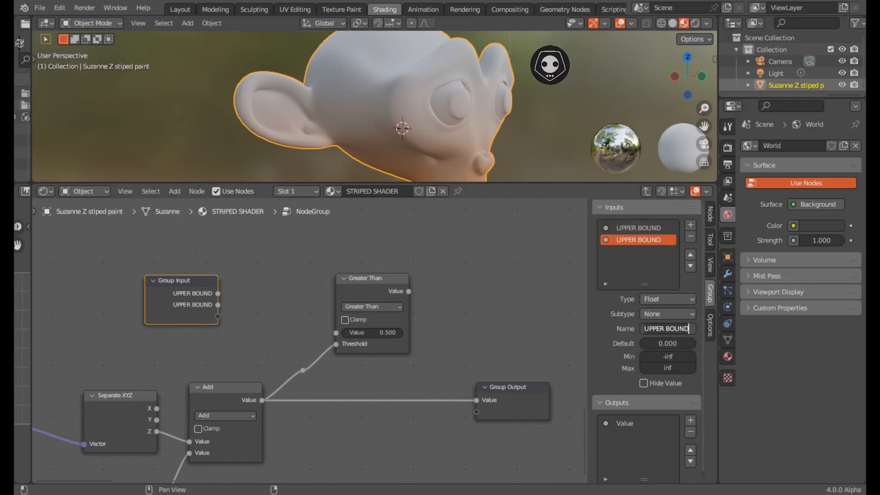
pyautogui.write('LOWER BOUN')
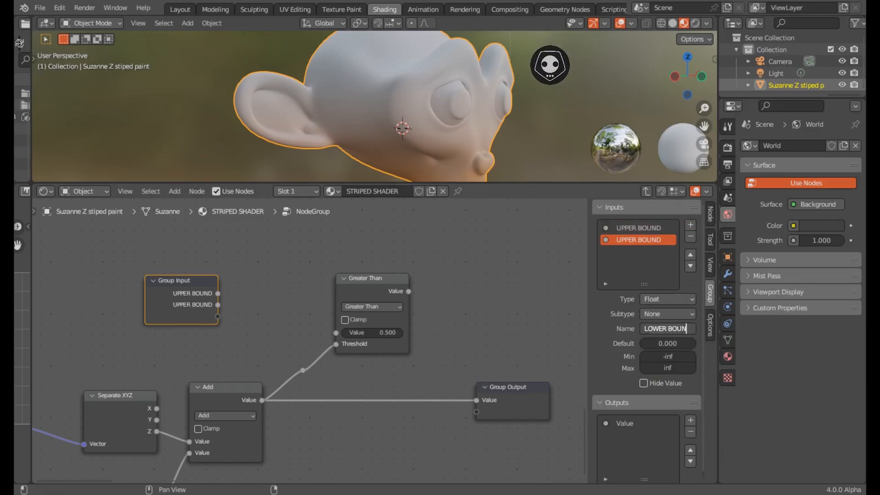
pyautogui.write('D')
pyautogui.press('Return')
pyautogui.click(646, 344)
pyautogui.press('BackSpace')
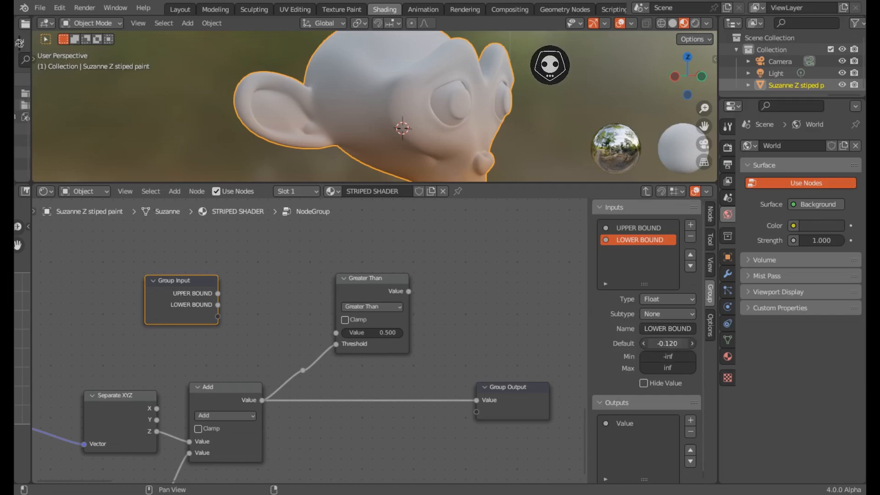
# - Set the LOWER BOUND input's minimum to -10000 and maximum to 10000
pyautogui.click(667, 357)
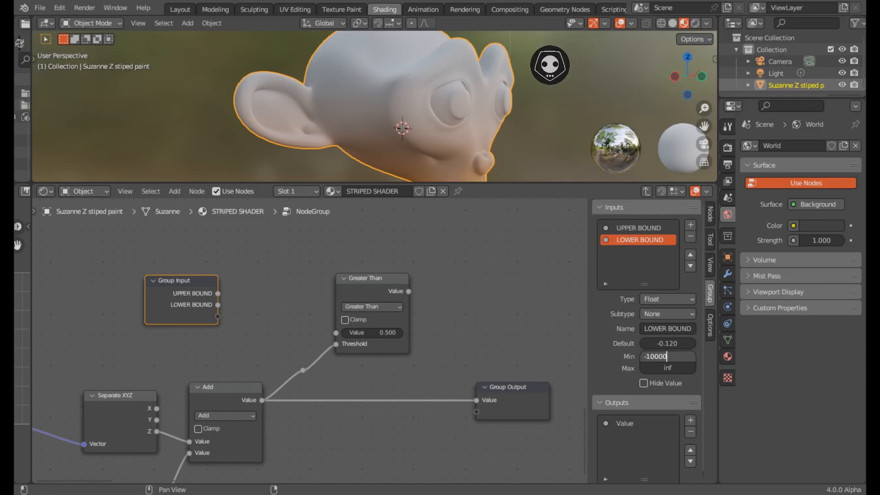
pyautogui.click(667, 368)
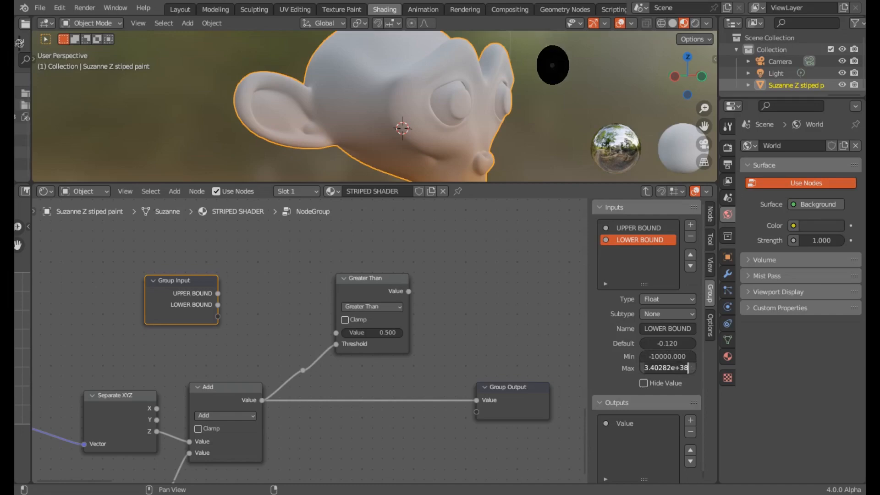
pyautogui.write('10000')
pyautogui.press('Return')
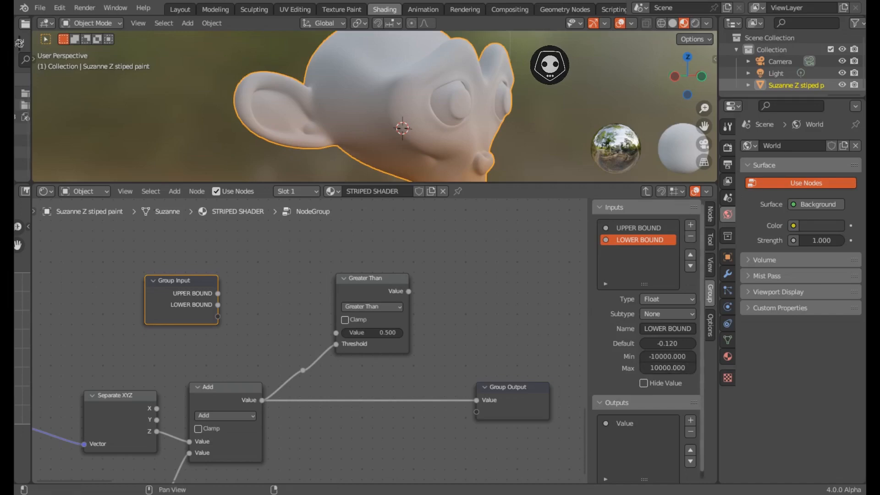
pyautogui.click(710, 214)
pyautogui.click(710, 293)
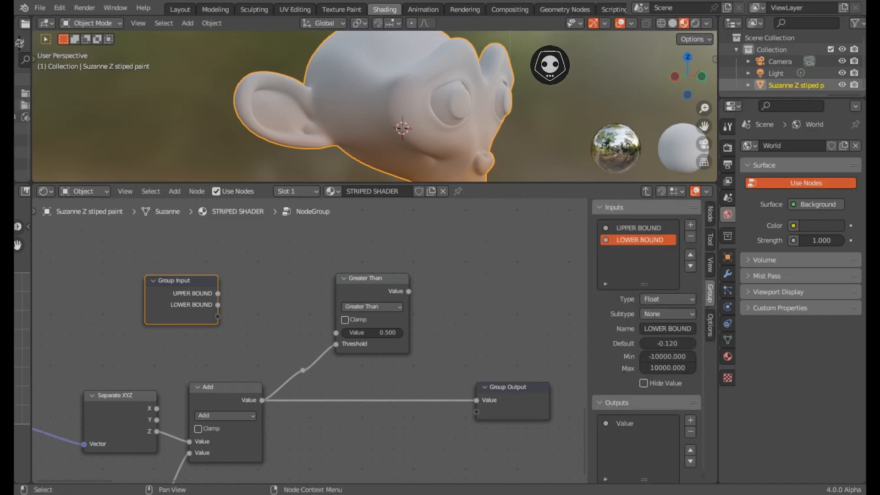
# - Connect LOWER BOUND to the Greater Than node's Threshold and reroute the Add result to its Value input
pyautogui.scroll(3, 124, 332)
pyautogui.scroll(-2, 328, 341)
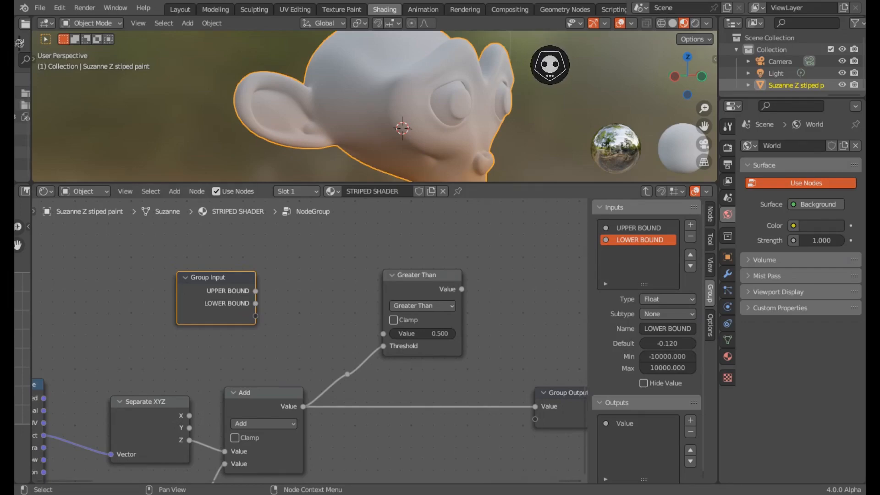
pyautogui.moveTo(256, 304); pyautogui.dragTo(383, 346)
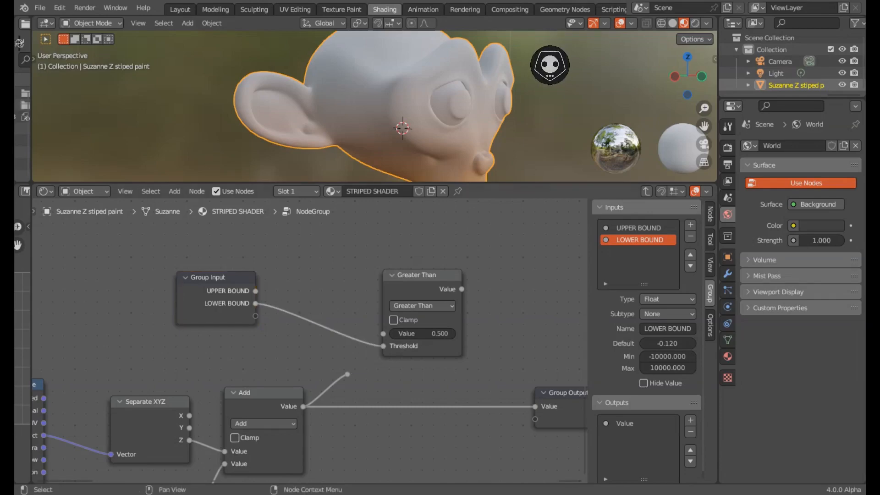
pyautogui.moveTo(348, 374); pyautogui.dragTo(383, 334)
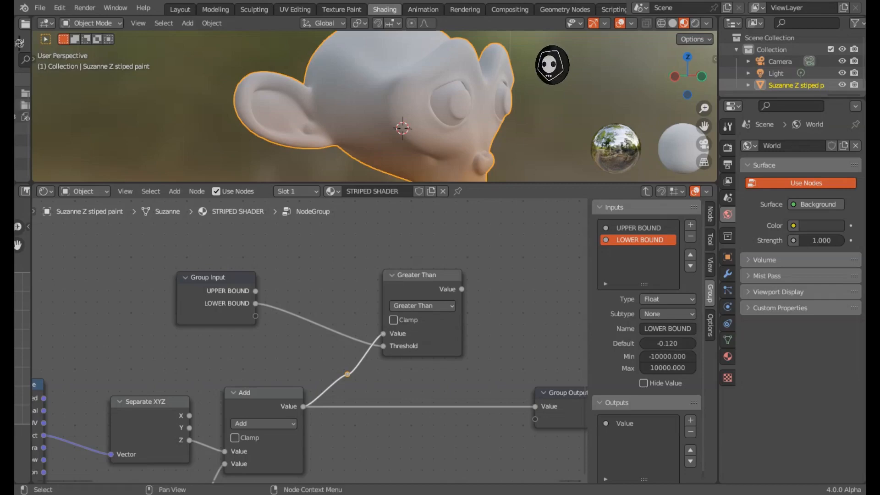
# - Move the Add link's reroute above the Threshold link and add a lowered reroute on the LOWER BOUND link
pyautogui.press('g')
pyautogui.click(335, 314)
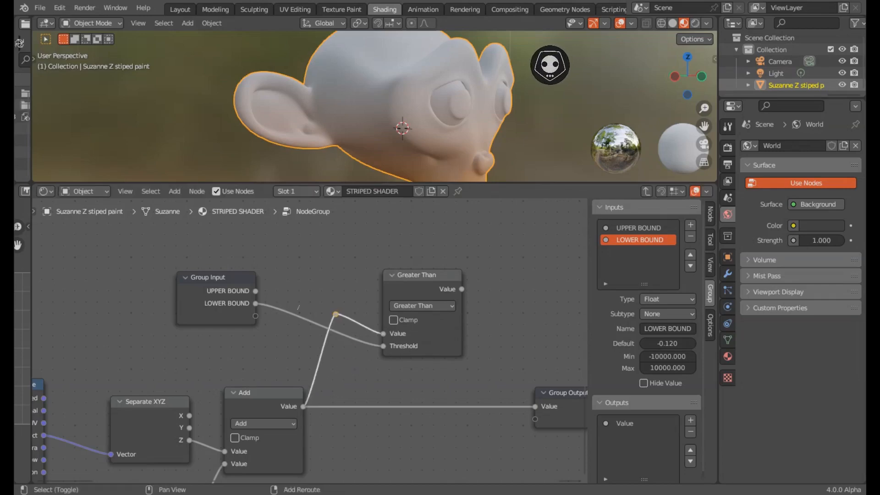
pyautogui.keyDown('shift'); pyautogui.moveTo(298, 308); pyautogui.dragTo(290, 321, button='right'); pyautogui.keyUp('shift')
pyautogui.press('g')
pyautogui.click(305, 332)
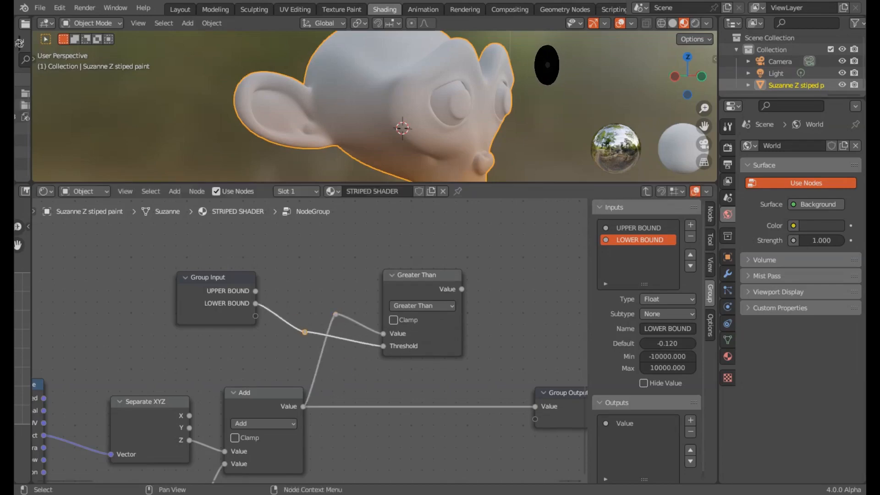
# - Duplicate the Greater Than node, place the copy above it, and set its operation to Less Than
pyautogui.moveTo(422, 275); pyautogui.dragTo(426, 275)
pyautogui.moveTo(426, 275); pyautogui.dragTo(361, 370, button='middle')
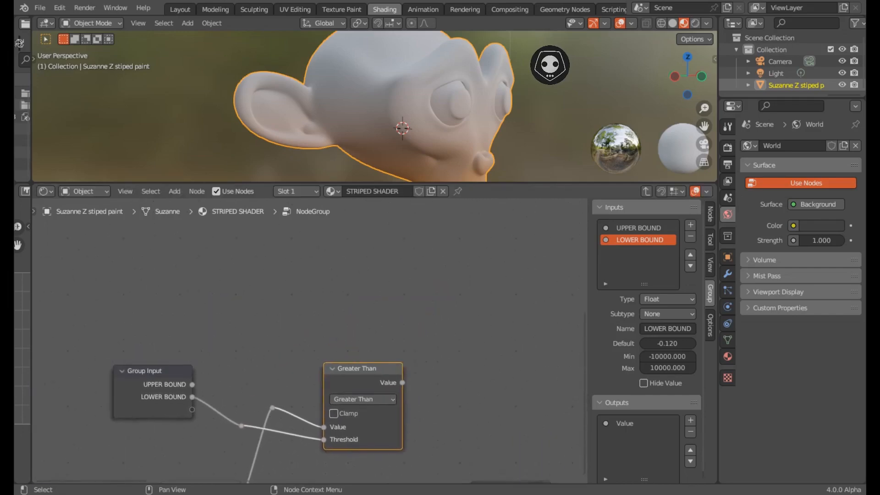
pyautogui.hotkey('shift', 'd')
pyautogui.click(354, 253)
pyautogui.click(355, 283)
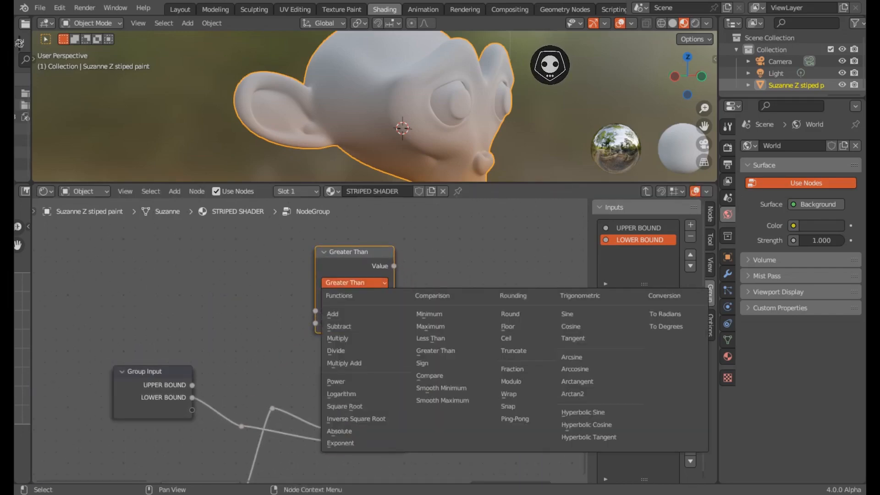
pyautogui.click(430, 339)
pyautogui.moveTo(357, 283); pyautogui.dragTo(391, 281, button='middle')
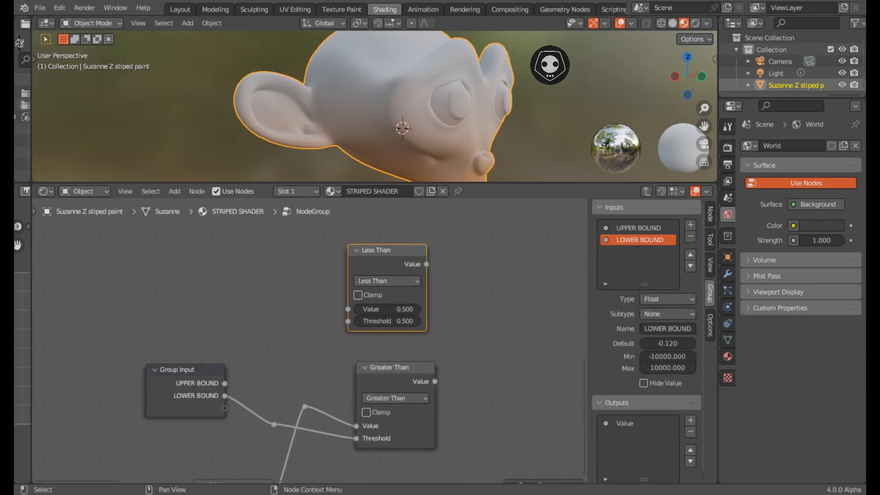
# - Connect UPPER BOUND to Less Than's Threshold and the Add result's reroute to its Value through a new reroute, and save the file
pyautogui.moveTo(224, 383); pyautogui.dragTo(349, 321)
pyautogui.scroll(-2, 338, 232)
pyautogui.moveTo(380, 248); pyautogui.dragTo(386, 253)
pyautogui.moveTo(310, 381); pyautogui.dragTo(351, 303)
pyautogui.keyDown('shift'); pyautogui.moveTo(316, 340); pyautogui.dragTo(338, 354, button='right'); pyautogui.keyUp('shift')
pyautogui.moveTo(327, 348); pyautogui.dragTo(299, 306)
pyautogui.hotkey('ctrl', 's')
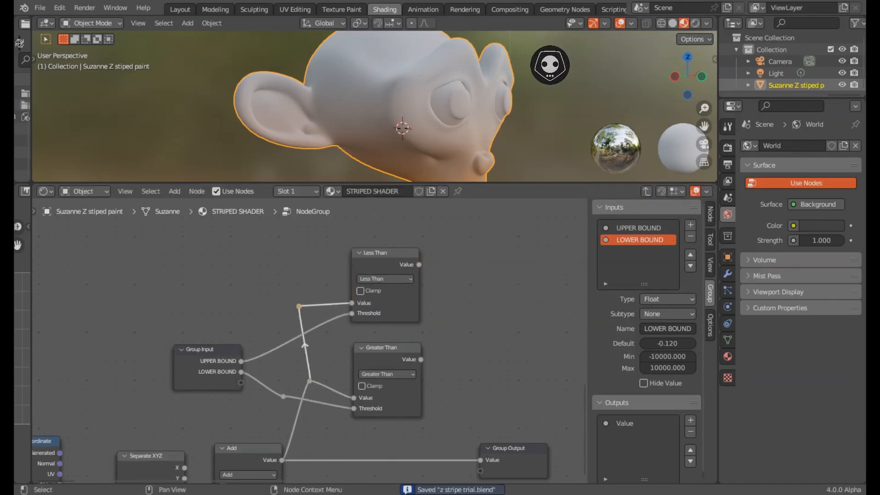
# - Duplicate the Greater Than node, place the copy below the Add output link, and set its operation to Wrap
pyautogui.moveTo(385, 253); pyautogui.dragTo(387, 260)
pyautogui.click(427, 271)
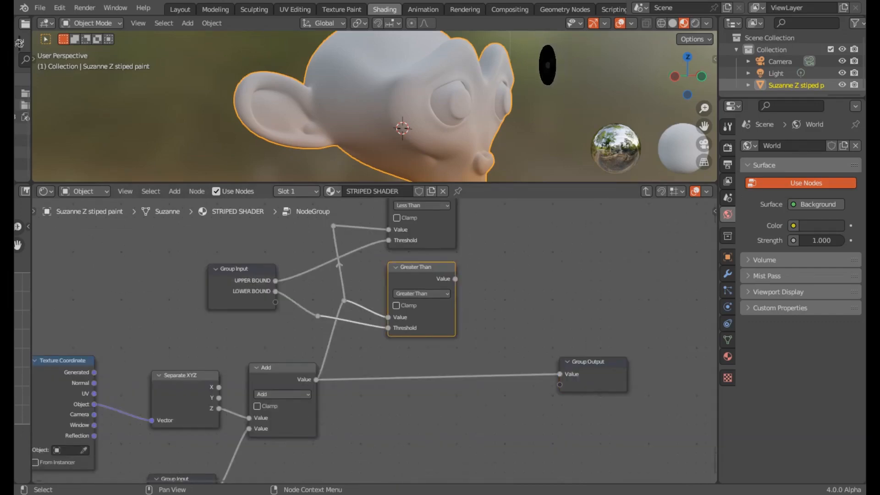
pyautogui.hotkey('shift', 'd')
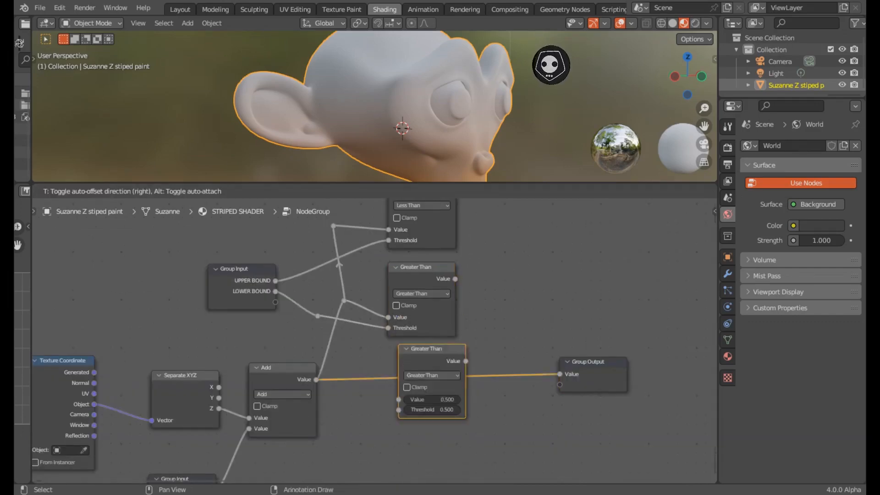
pyautogui.click(429, 416)
pyautogui.moveTo(429, 415); pyautogui.dragTo(428, 340, button='middle')
pyautogui.scroll(3, 429, 339)
pyautogui.scroll(1, 428, 340)
pyautogui.click(428, 340)
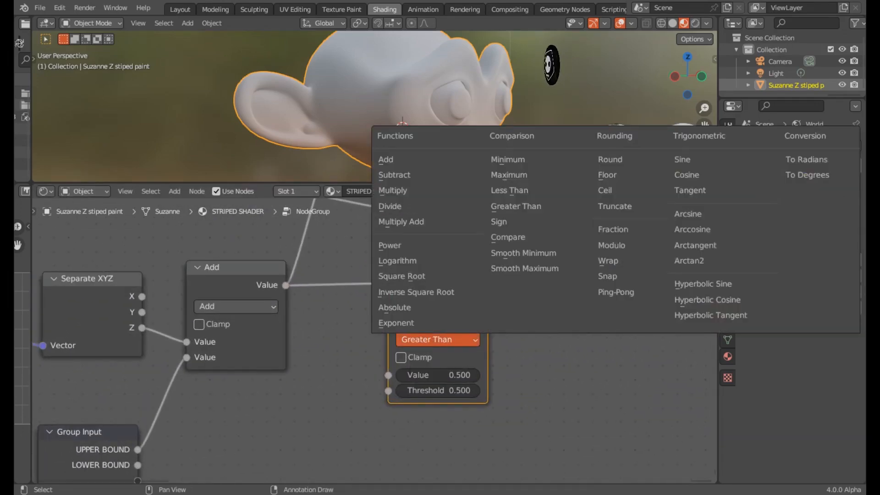
pyautogui.click(629, 261)
# - Connect the reroute carrying the Add result to the Wrap node's Value input
pyautogui.scroll(-3, 628, 261)
pyautogui.moveTo(629, 261); pyautogui.dragTo(677, 285, button='middle')
pyautogui.scroll(-2, 677, 285)
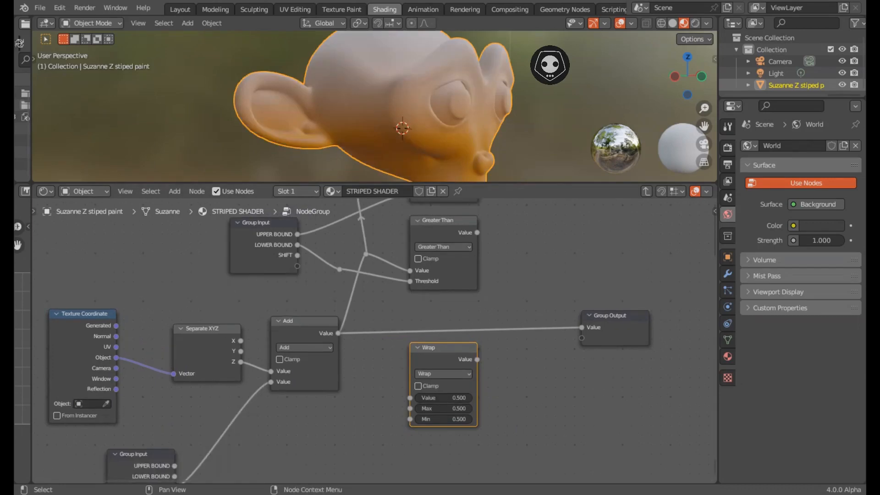
pyautogui.moveTo(366, 253); pyautogui.dragTo(382, 286)
pyautogui.moveTo(410, 398); pyautogui.dragTo(409, 398)
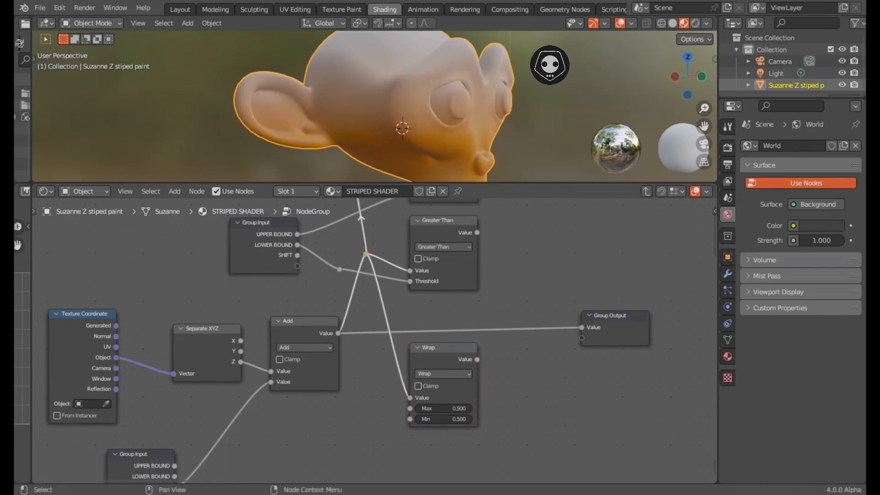
# - Add another Group Input node below the Add node, facing the Wrap node
pyautogui.moveTo(410, 398); pyautogui.dragTo(418, 359, button='middle')
pyautogui.scroll(1, 374, 342)
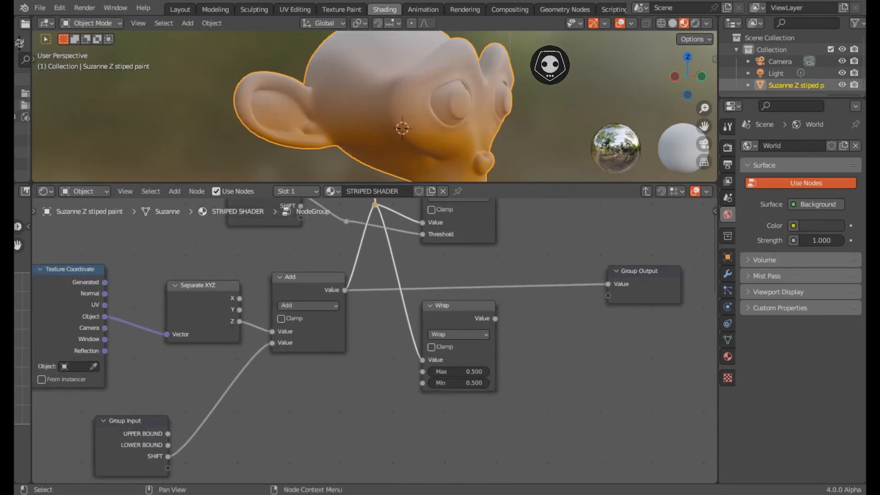
pyautogui.hotkey('alt', 'a')
pyautogui.hotkey('shift', 'a')
pyautogui.write('sGRO')
pyautogui.press('Return')
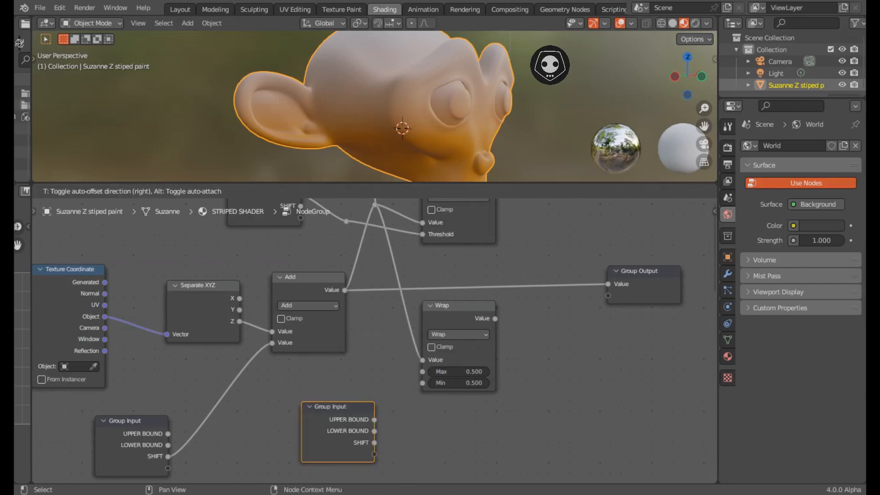
pyautogui.click(284, 387)
# - Add a group input below SHIFT, named INTERVAL, with a default of 0.140
pyautogui.press('n')
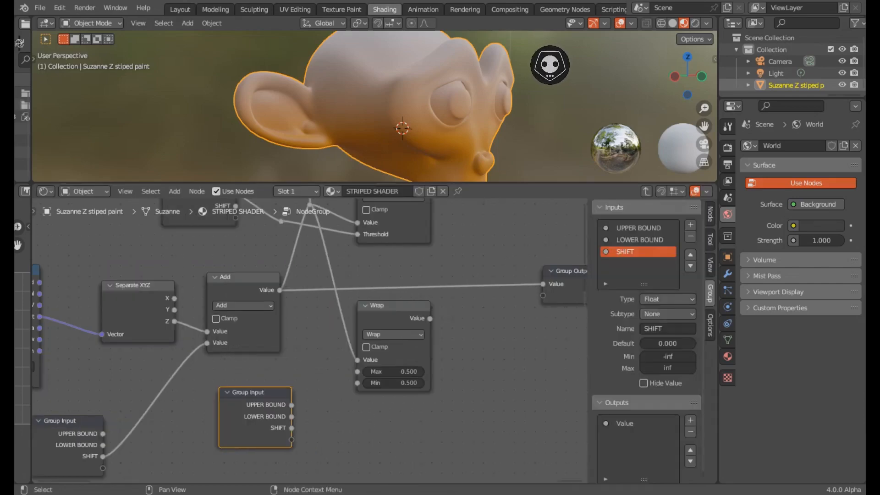
pyautogui.click(690, 225)
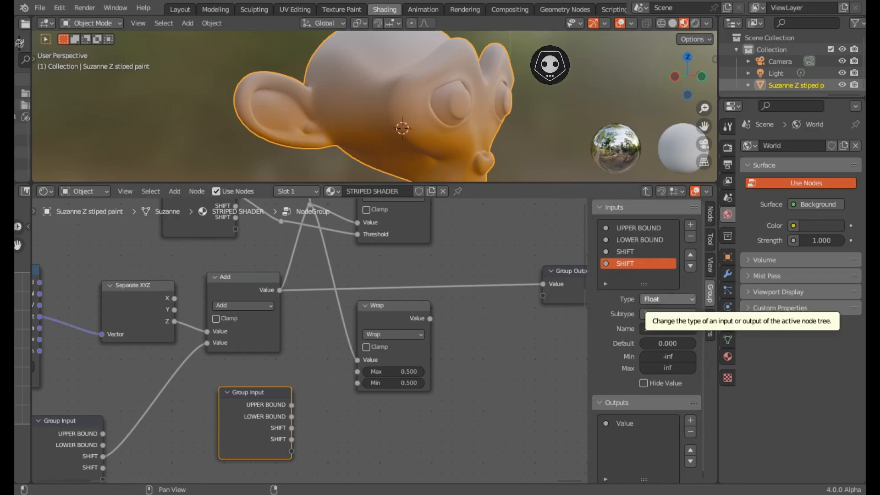
pyautogui.click(667, 329)
pyautogui.write('INTERVAL')
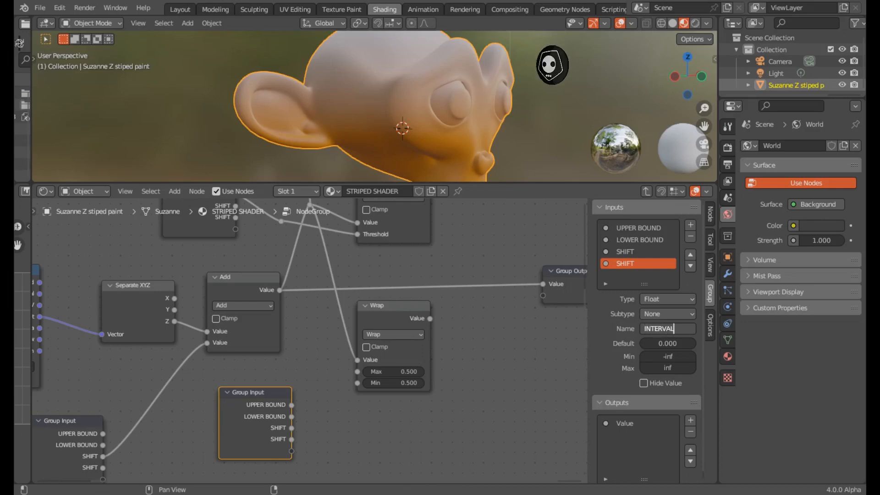
pyautogui.press('Return')
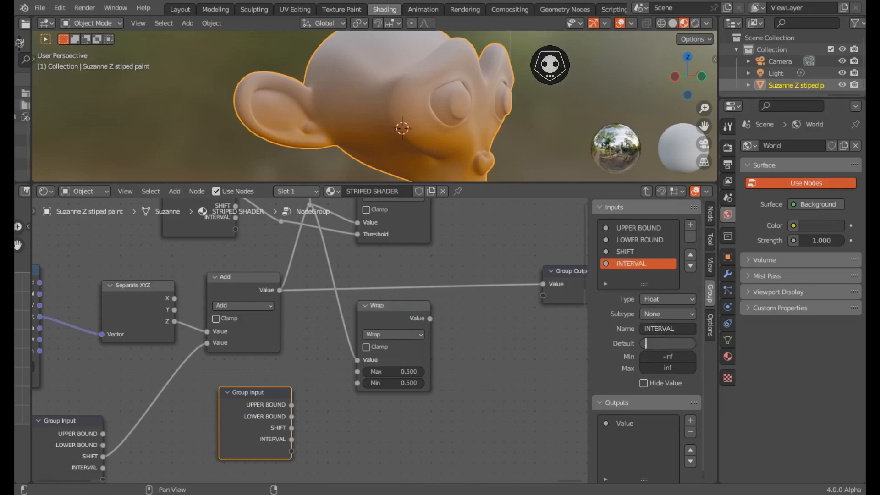
# - Set the INTERVAL input's minimum to -10000 and maximum to 10000, and save the file
pyautogui.click(667, 356)
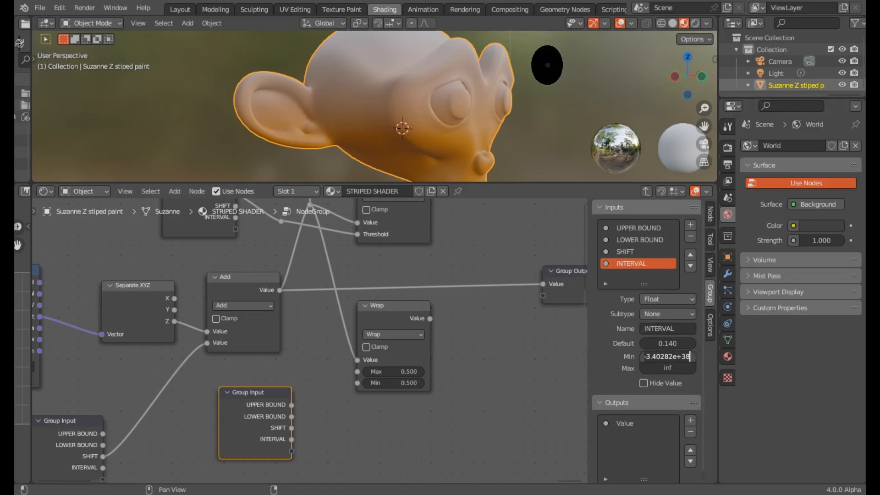
pyautogui.write('-10000.000')
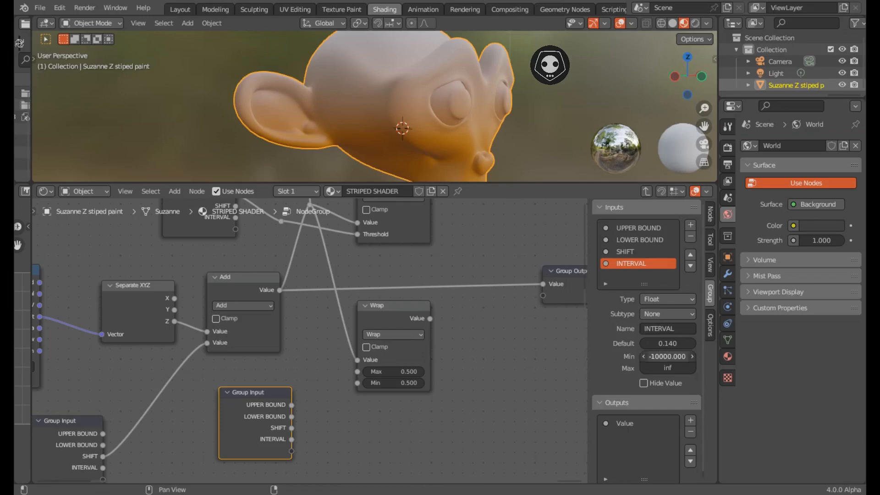
pyautogui.click(668, 367)
pyautogui.press('Return')
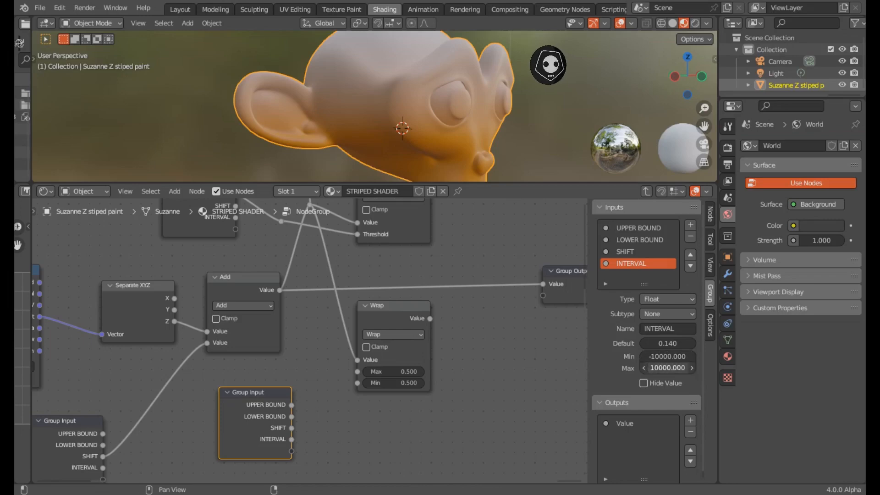
pyautogui.scroll(-1, 550, 250)
pyautogui.scroll(1, 141, 390)
pyautogui.hotkey('ctrl', 's')
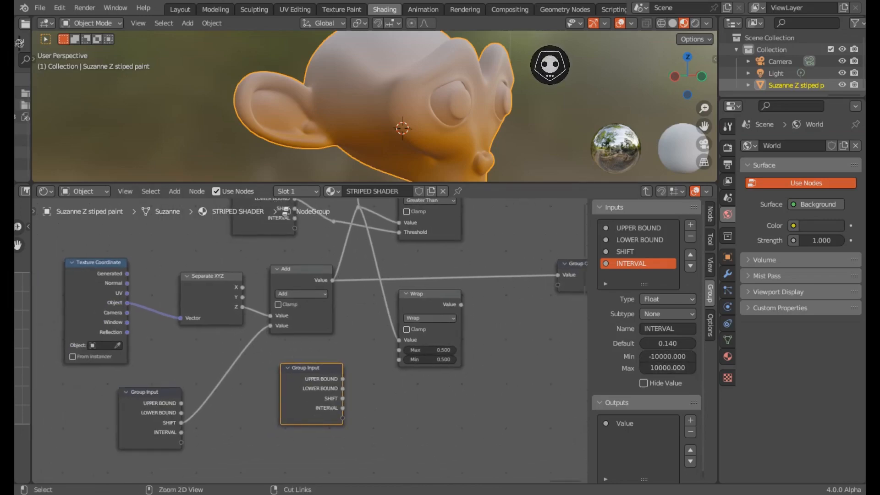
# - Connect the new Group Input's INTERVAL output to the Wrap node's Max input
pyautogui.press('n')
pyautogui.scroll(4, 374, 341)
pyautogui.moveTo(375, 341); pyautogui.dragTo(336, 337, button='middle')
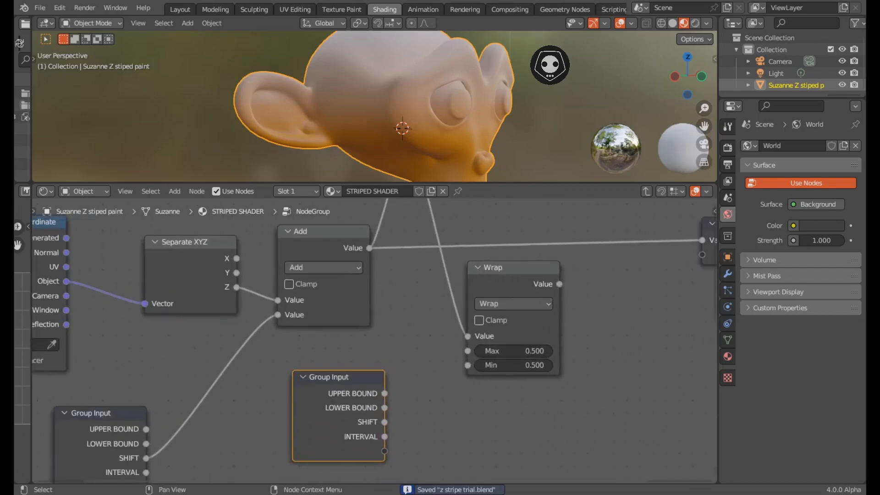
pyautogui.hotkey('alt', 'a')
pyautogui.moveTo(384, 436); pyautogui.dragTo(407, 422)
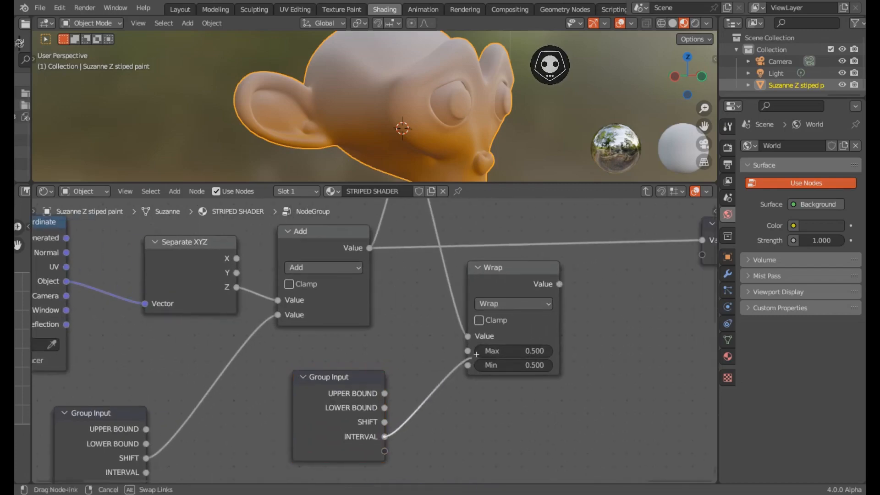
pyautogui.moveTo(477, 354); pyautogui.dragTo(468, 365)
pyautogui.scroll(-5, 468, 365)
pyautogui.moveTo(468, 365); pyautogui.dragTo(492, 407, button='middle')
pyautogui.scroll(-1, 374, 341)
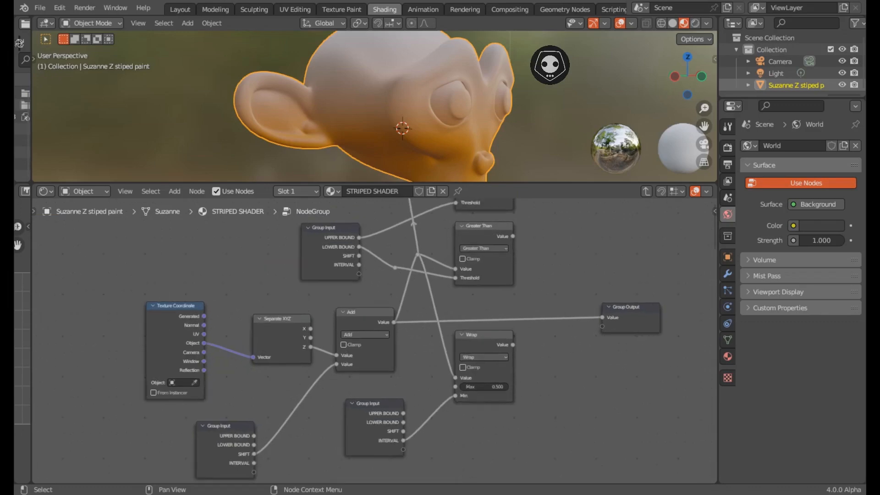
pyautogui.moveTo(375, 341); pyautogui.dragTo(337, 329, button='middle')
pyautogui.scroll(4, 374, 341)
pyautogui.moveTo(434, 402); pyautogui.dragTo(434, 389)
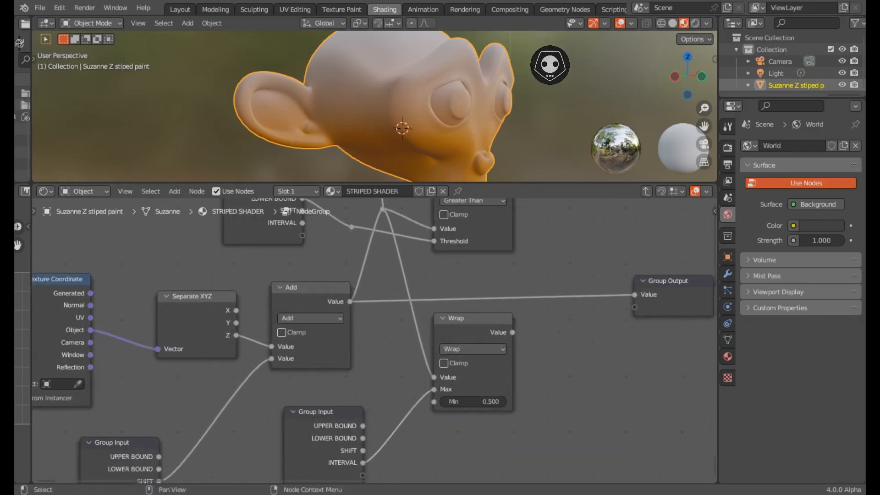
# - Set the Wrap node's Min to 0 and save the file
pyautogui.moveTo(434, 389); pyautogui.dragTo(421, 370, button='middle')
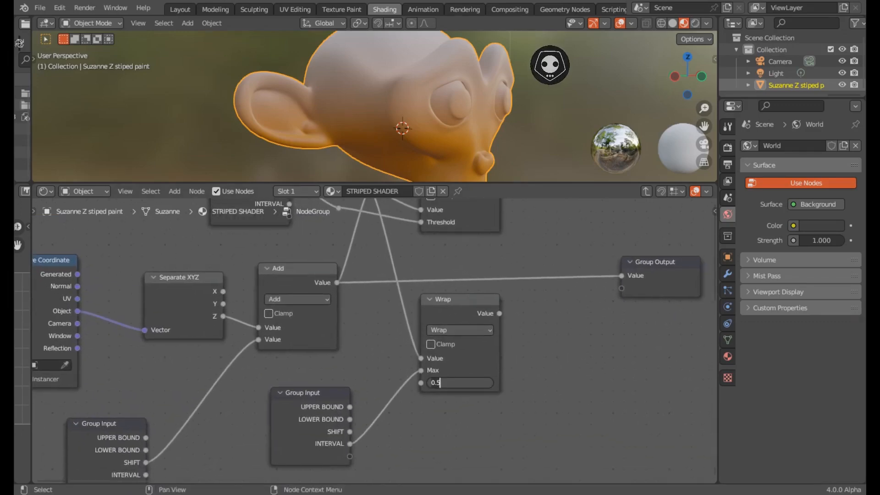
pyautogui.scroll(-3, 421, 370)
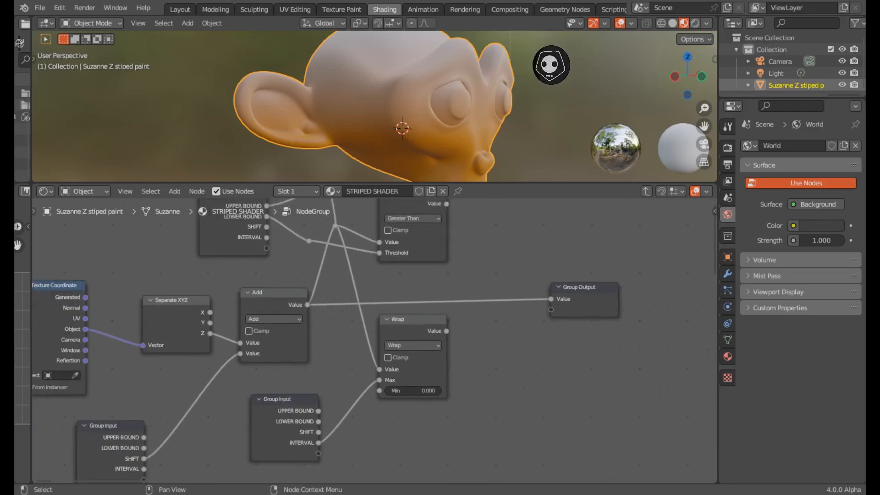
pyautogui.press('Tab')
pyautogui.scroll(4, 374, 341)
pyautogui.press('Tab')
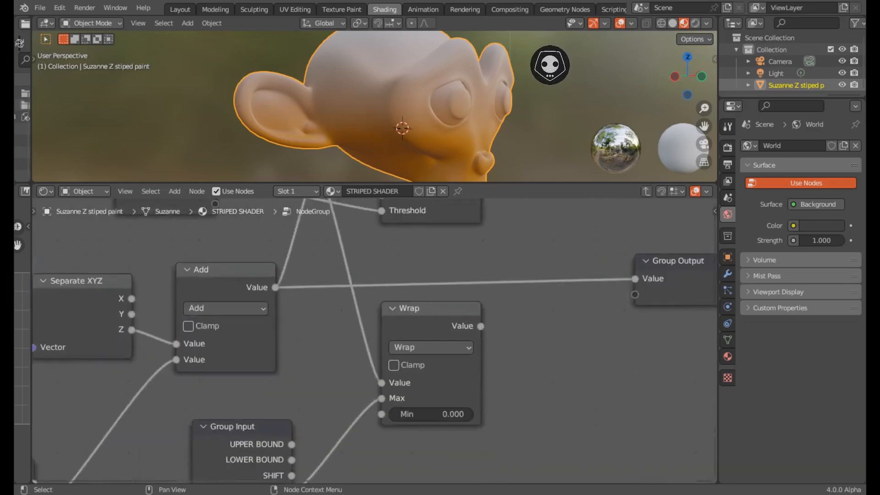
pyautogui.scroll(-2, 374, 341)
pyautogui.hotkey('ctrl', 's')
# - Move the Group Output node farther from the Wrap node to make room for more nodes
pyautogui.moveTo(374, 341); pyautogui.dragTo(346, 362, button='middle')
pyautogui.scroll(-2, 345, 361)
pyautogui.moveTo(530, 315); pyautogui.dragTo(605, 315)
pyautogui.scroll(1, 374, 341)
# - Duplicate the Wrap node, place the copy just after it, and set its operation to Compare
pyautogui.moveTo(375, 341); pyautogui.dragTo(299, 353, button='middle')
pyautogui.click(299, 352)
pyautogui.hotkey('shift', 'd')
pyautogui.click(393, 356)
pyautogui.scroll(2, 381, 347)
pyautogui.click(416, 395)
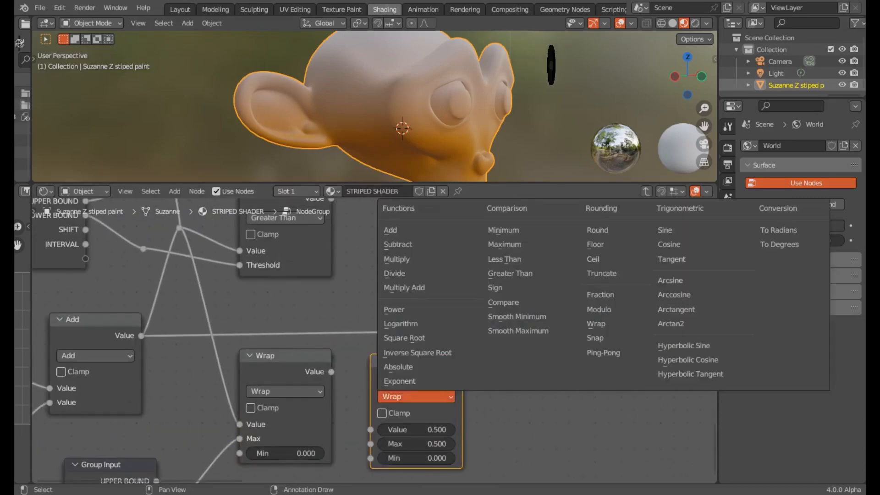
pyautogui.click(509, 303)
pyautogui.moveTo(399, 411); pyautogui.dragTo(431, 373, button='middle')
pyautogui.moveTo(438, 321); pyautogui.dragTo(443, 319)
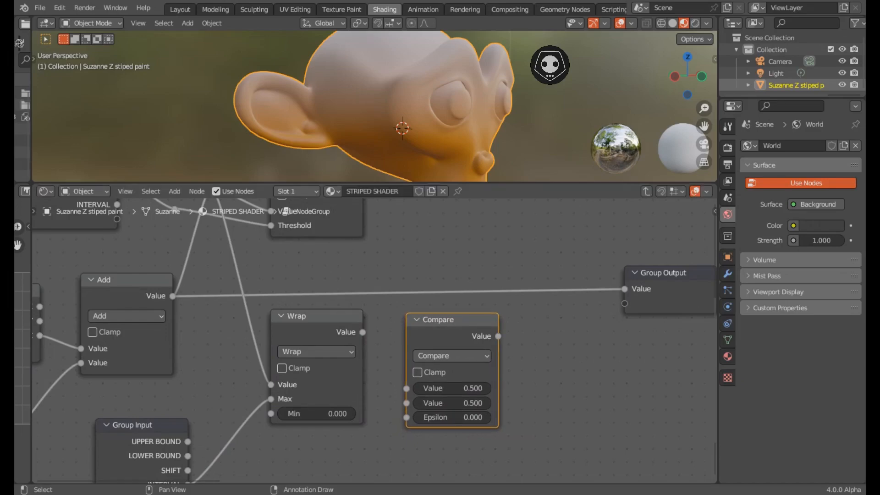
# - Connect the Wrap node's output to Compare's first Value input and select the Group Input node feeding Wrap
pyautogui.moveTo(363, 332); pyautogui.dragTo(406, 388)
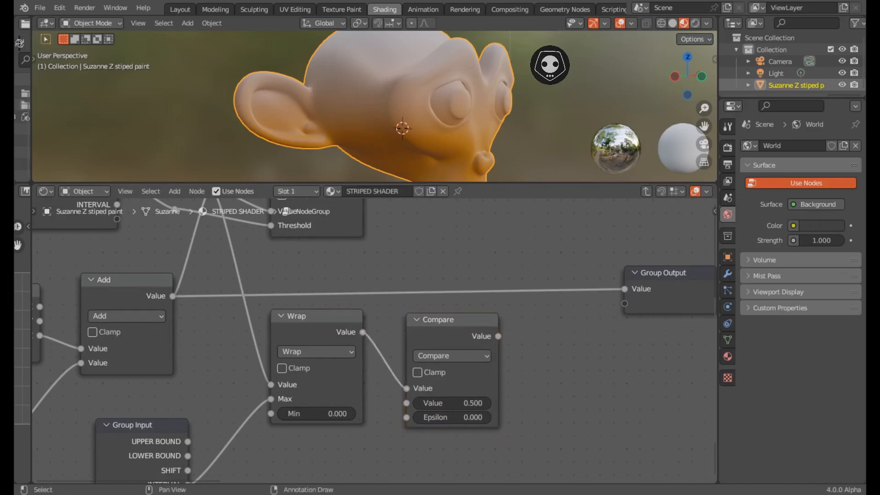
pyautogui.moveTo(406, 389); pyautogui.dragTo(472, 284, button='middle')
pyautogui.click(207, 321)
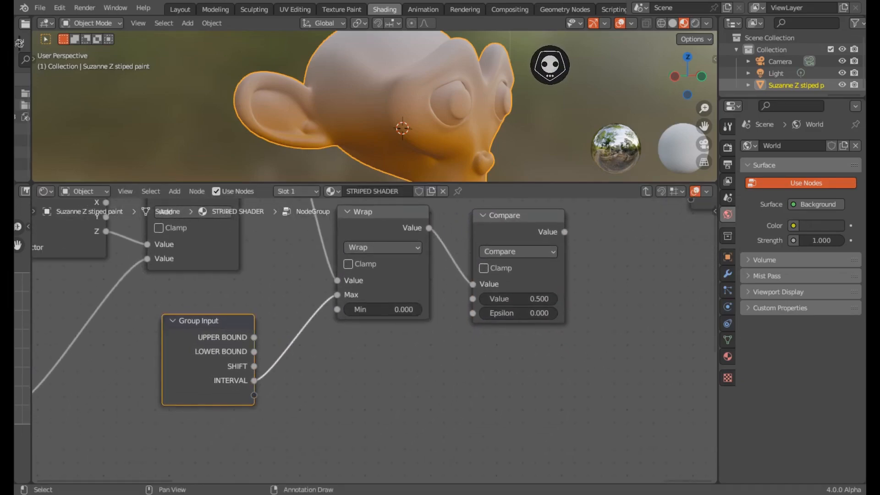
# - Add a group input named THICKNESS with default 0.02, minimum -10000 and maximum 10000
pyautogui.press('n')
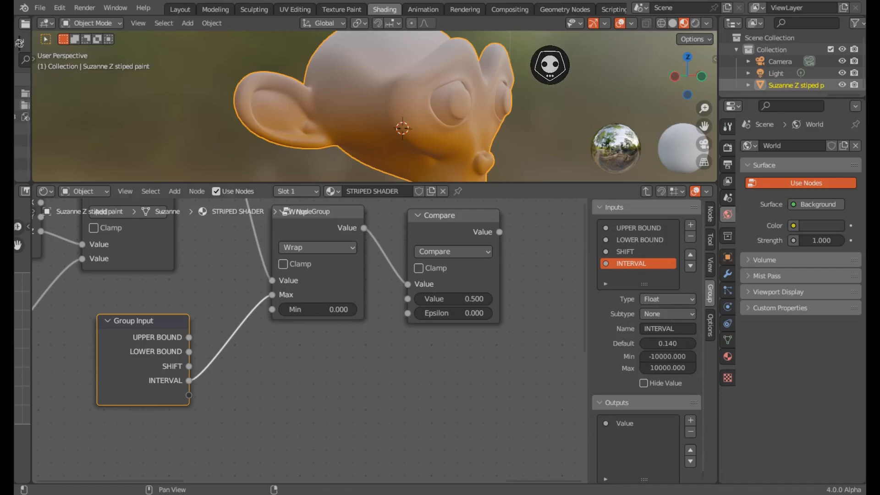
pyautogui.click(690, 225)
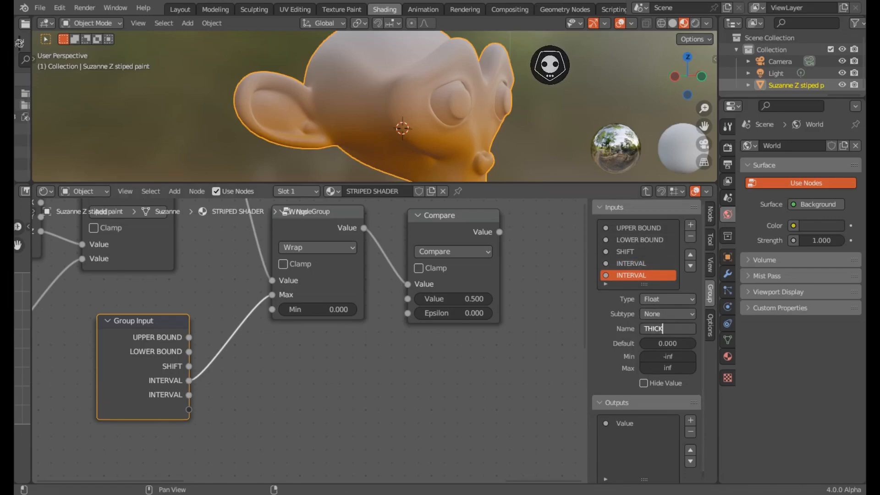
pyautogui.press('Return')
pyautogui.click(668, 343)
pyautogui.write('0.0')
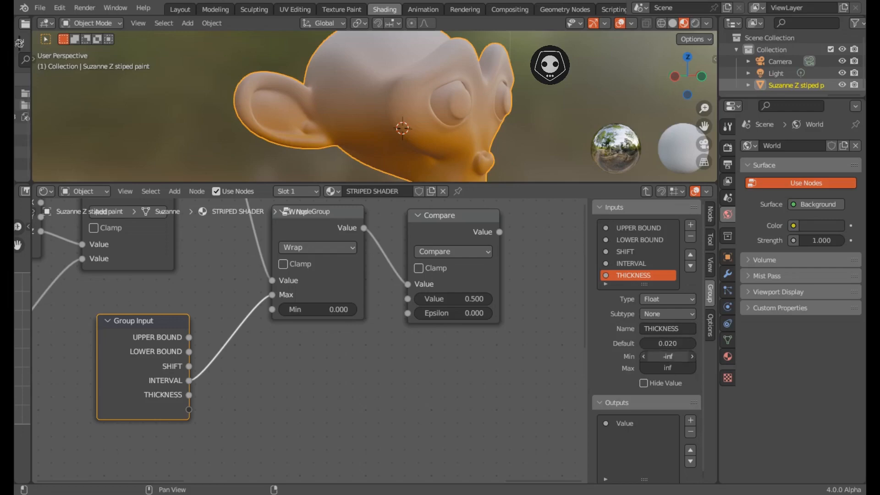
pyautogui.click(667, 356)
pyautogui.write('-10000')
pyautogui.press('Tab')
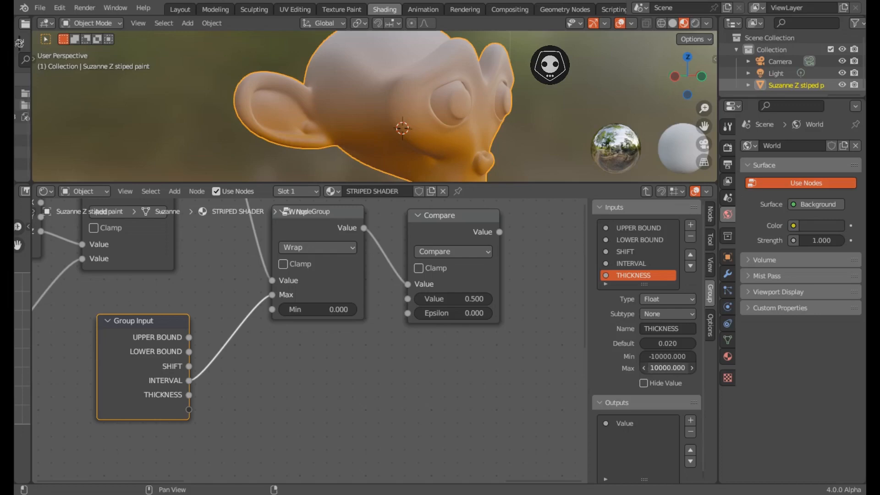
# - Connect THICKNESS to the Compare node's Epsilon, set Compare's second Value to 0, and save the file
pyautogui.moveTo(189, 395); pyautogui.dragTo(408, 313)
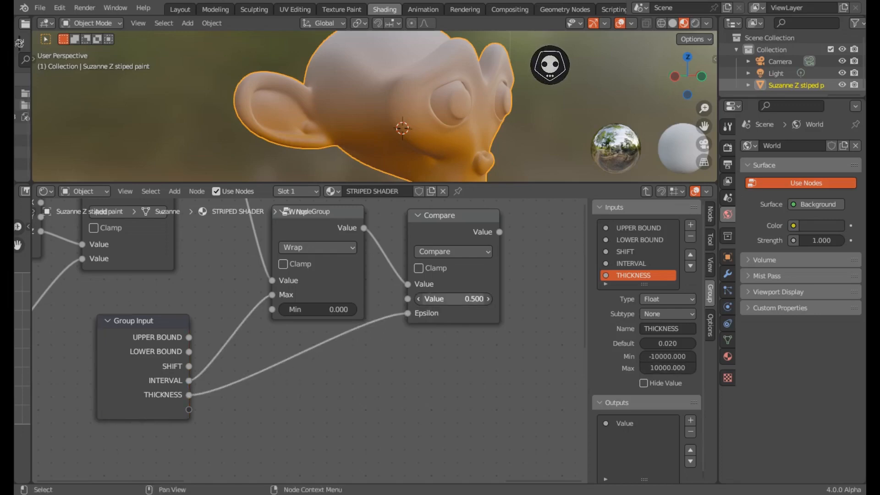
pyautogui.scroll(-3, 375, 107)
pyautogui.hotkey('ctrl', 's')
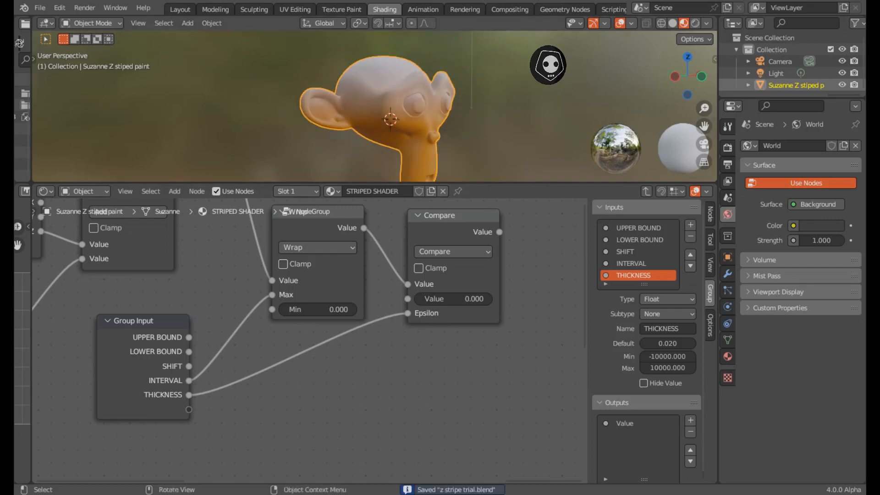
pyautogui.moveTo(375, 106)
pyautogui.mouseDown(button='middle')
pyautogui.moveTo(349, 107)
pyautogui.moveTo(369, 107)
pyautogui.mouseUp(button='middle')
pyautogui.scroll(-3, 374, 107)
pyautogui.scroll(5, 374, 106)
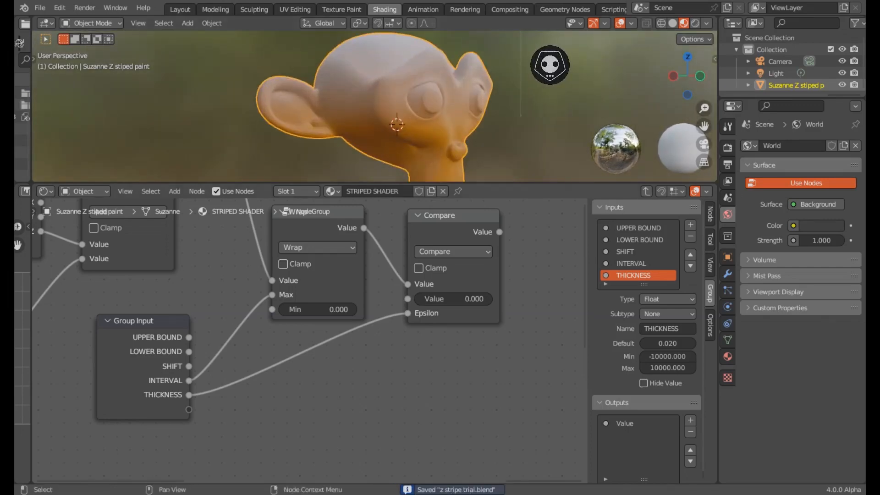
# - Move the Group Output node farther from the Compare node to free up space
pyautogui.scroll(-3, 310, 341)
pyautogui.press('n')
pyautogui.moveTo(544, 261); pyautogui.dragTo(390, 333, button='middle')
pyautogui.scroll(-2, 390, 333)
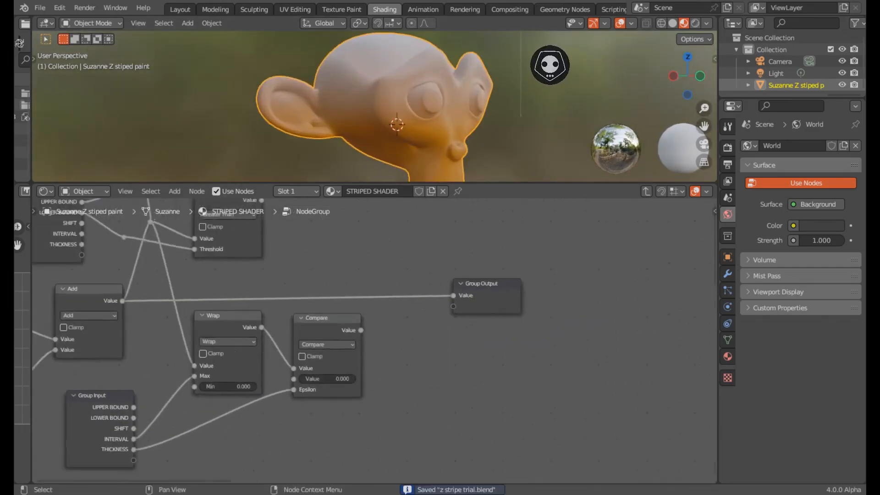
pyautogui.moveTo(481, 289); pyautogui.dragTo(517, 278)
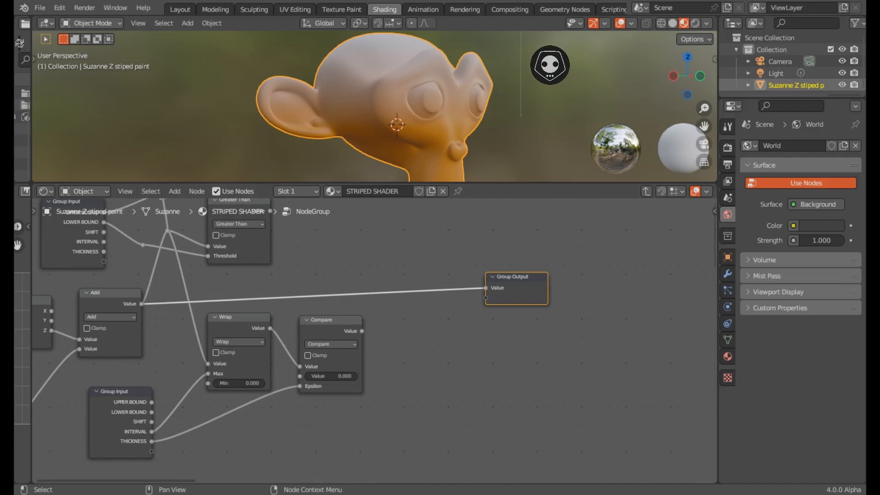
# - Duplicate the Greater Than node, place the copy beyond the comparison nodes, and set its operation to Multiply
pyautogui.moveTo(275, 261); pyautogui.dragTo(277, 367, button='middle')
pyautogui.click(240, 307)
pyautogui.hotkey('shift', 'd')
pyautogui.click(373, 270)
pyautogui.scroll(3, 373, 275)
pyautogui.click(373, 281)
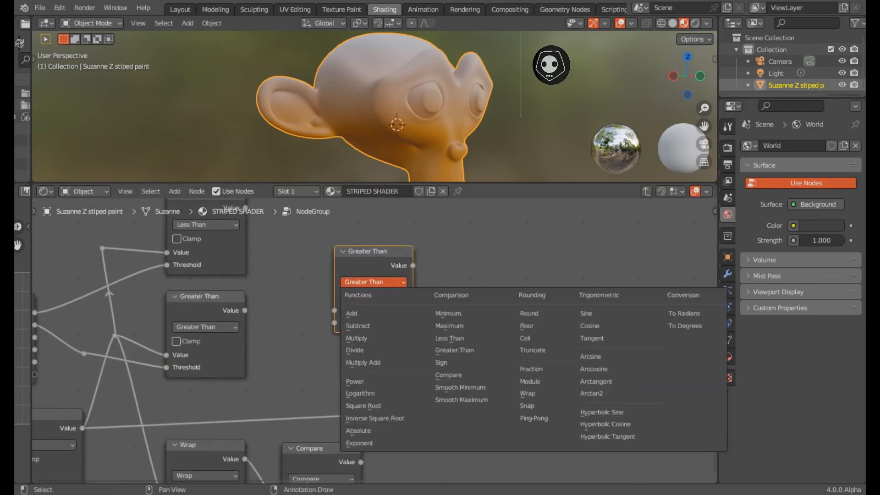
pyautogui.click(367, 339)
# - Connect the Less Than and Greater Than outputs to Multiply's two Value inputs and move Multiply closer to them
pyautogui.moveTo(367, 338); pyautogui.dragTo(423, 406, button='middle')
pyautogui.moveTo(300, 274); pyautogui.dragTo(391, 375)
pyautogui.moveTo(300, 376); pyautogui.dragTo(391, 388)
pyautogui.scroll(-8, 375, 344)
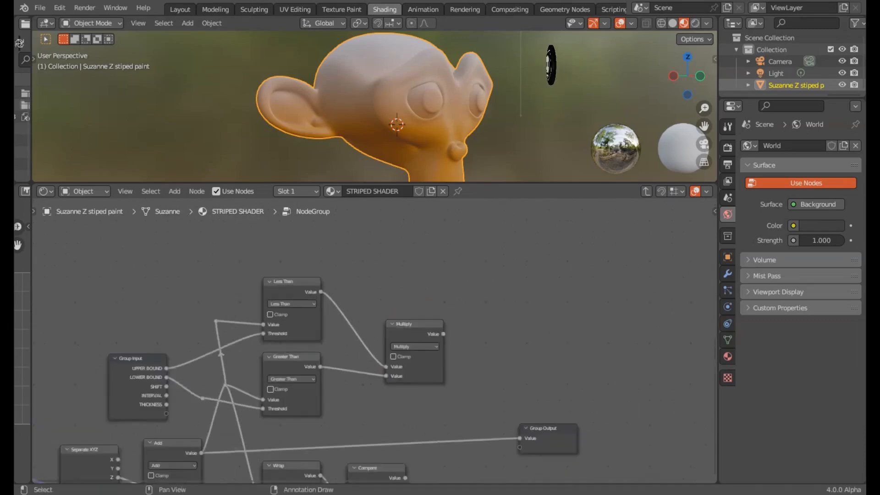
pyautogui.moveTo(391, 388); pyautogui.dragTo(368, 367, button='middle')
pyautogui.scroll(4, 375, 344)
pyautogui.scroll(1, 369, 343)
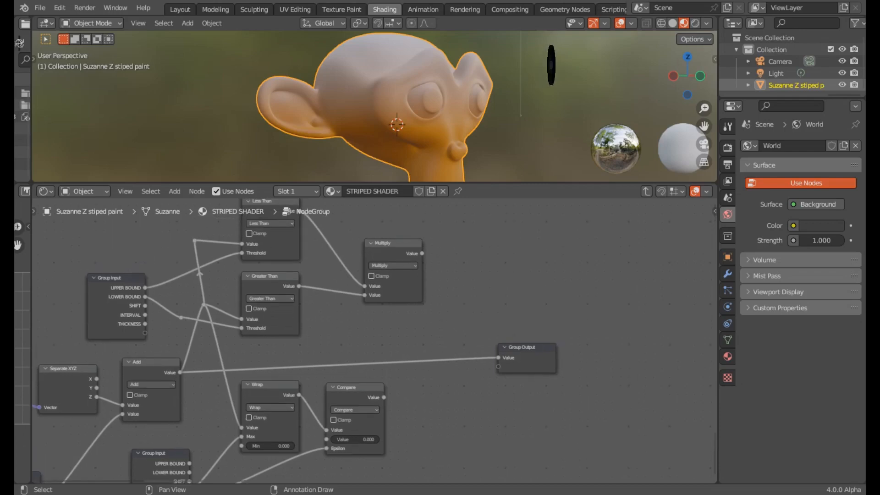
pyautogui.scroll(-1, 360, 328)
pyautogui.moveTo(359, 328); pyautogui.dragTo(335, 328, button='middle')
pyautogui.moveTo(367, 250); pyautogui.dragTo(351, 262)
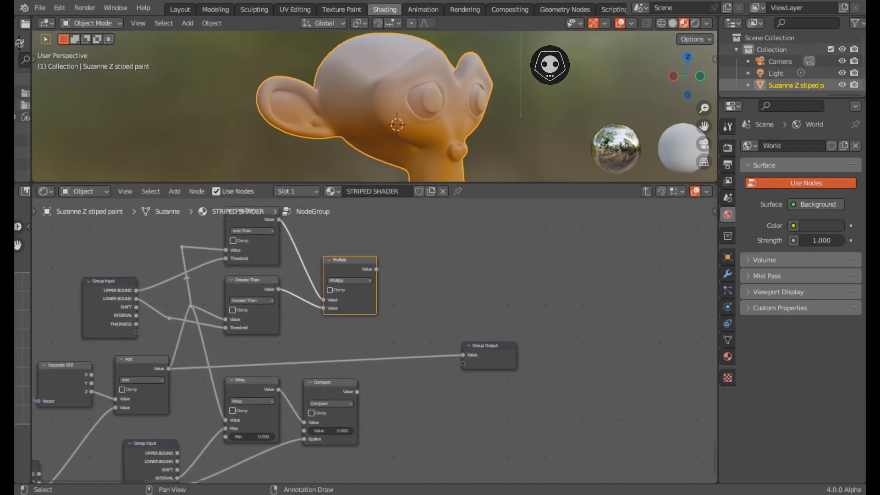
# - Duplicate the Multiply node, place the copy after the first one, and move Group Output farther away
pyautogui.hotkey('shift', 'd')
pyautogui.click(421, 267)
pyautogui.moveTo(487, 346); pyautogui.dragTo(550, 336)
pyautogui.click(421, 267)
pyautogui.moveTo(421, 267); pyautogui.dragTo(436, 264)
pyautogui.scroll(1, 399, 268)
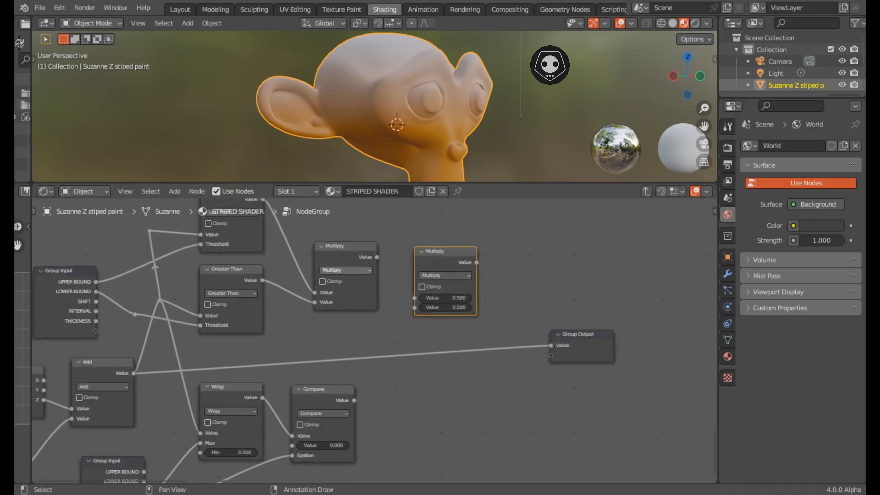
# - Feed the first Multiply and Compare outputs into the second Multiply, connect its result to Group Output, and save the file
pyautogui.moveTo(376, 257); pyautogui.dragTo(414, 298)
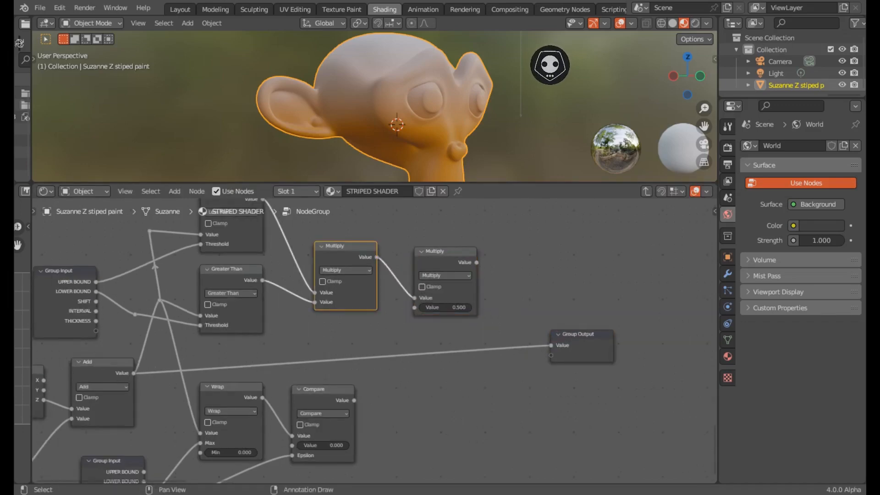
pyautogui.moveTo(355, 400); pyautogui.dragTo(415, 308)
pyautogui.moveTo(445, 251); pyautogui.dragTo(552, 345)
pyautogui.scroll(1, 373, 340)
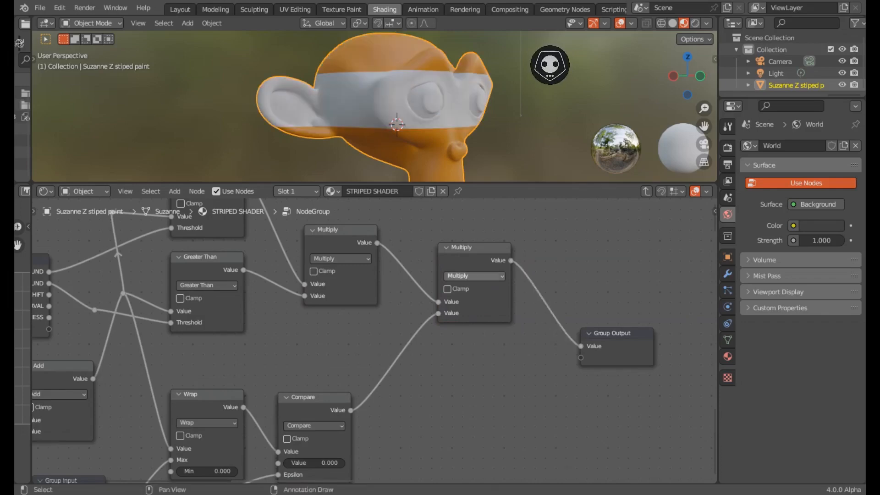
pyautogui.scroll(-1, 374, 106)
pyautogui.moveTo(375, 106); pyautogui.dragTo(388, 109, button='middle')
pyautogui.hotkey('ctrl', 's')
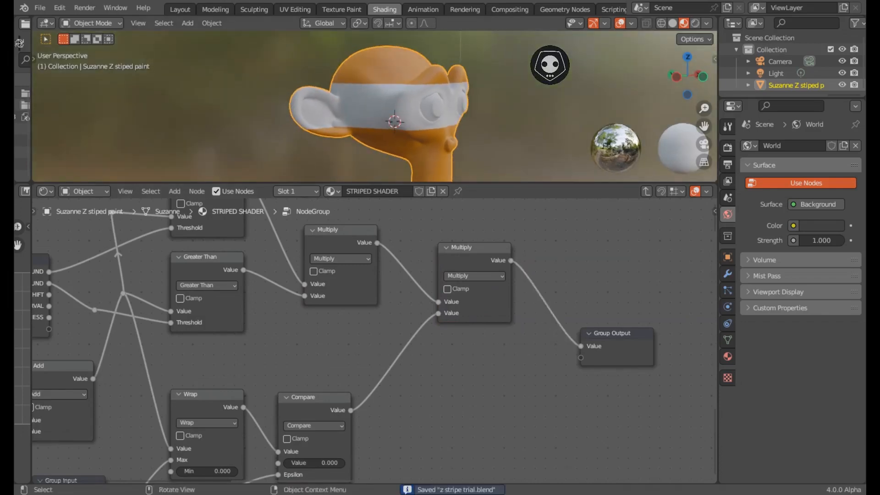
# - Exit the node group and move the NodeGroup node closer to the Mix node
pyautogui.press('Home')
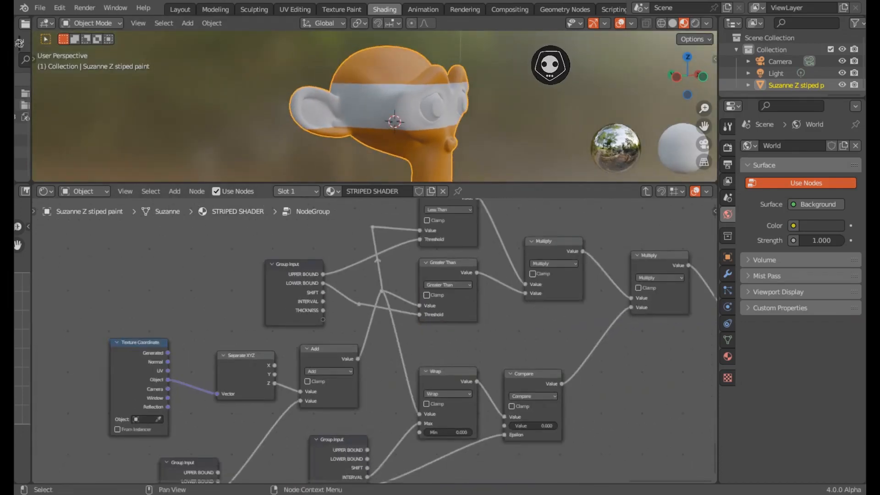
pyautogui.press('Tab')
pyautogui.scroll(8, 375, 340)
pyautogui.scroll(-4, 375, 340)
pyautogui.moveTo(375, 341); pyautogui.dragTo(226, 346, button='middle')
pyautogui.moveTo(118, 293); pyautogui.dragTo(254, 295)
pyautogui.scroll(3, 374, 340)
pyautogui.moveTo(374, 340); pyautogui.dragTo(281, 340, button='middle')
# - Name the group node Z STRIPE SHADER, label it Z STRIPED SHADER GROUP, and widen it until its input names fit
pyautogui.press('n')
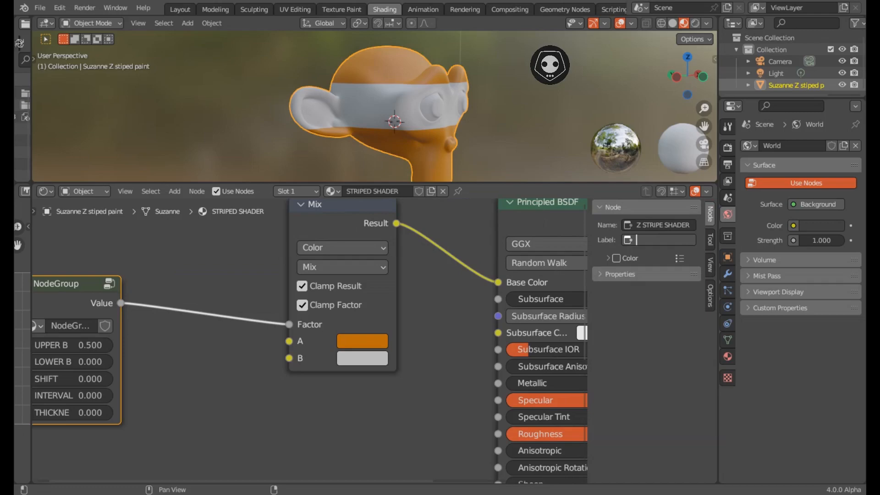
pyautogui.write('Z STRIPED')
pyautogui.press('Return')
pyautogui.moveTo(220, 321); pyautogui.dragTo(356, 294, button='middle')
pyautogui.press('n')
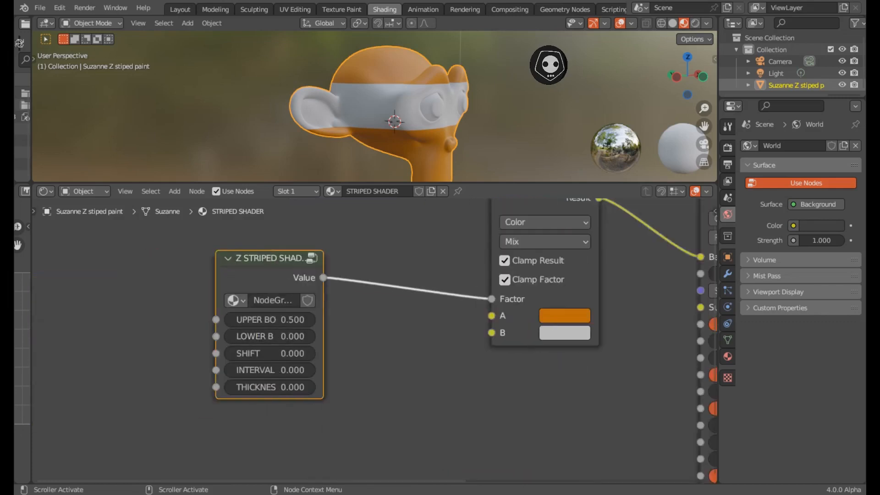
pyautogui.moveTo(215, 328); pyautogui.dragTo(122, 328)
# - Set the group node's UPPER BOUND to 0.08 and LOWER BOUND to 0.391, and enlarge the 3D viewport area
pyautogui.keyDown('shift'); pyautogui.moveTo(381, 138); pyautogui.dragTo(381, 120, button='middle'); pyautogui.keyUp('shift')
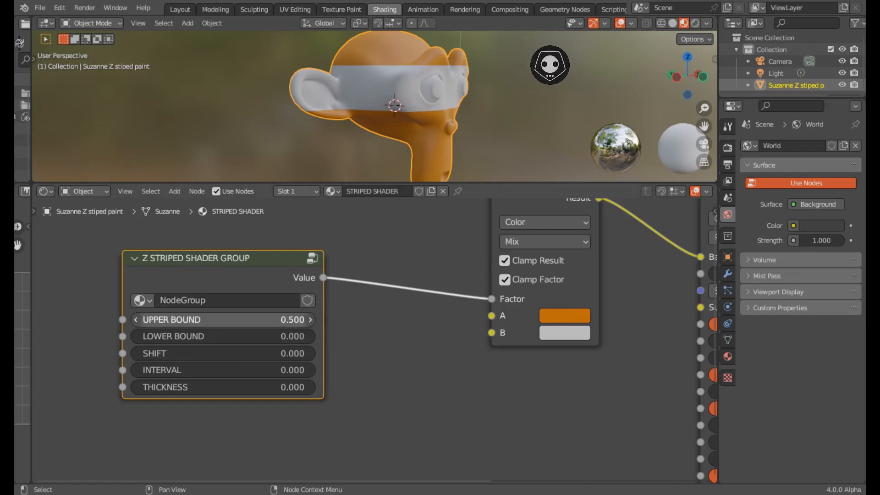
pyautogui.click(223, 320)
pyautogui.write('0.08')
pyautogui.press('Return')
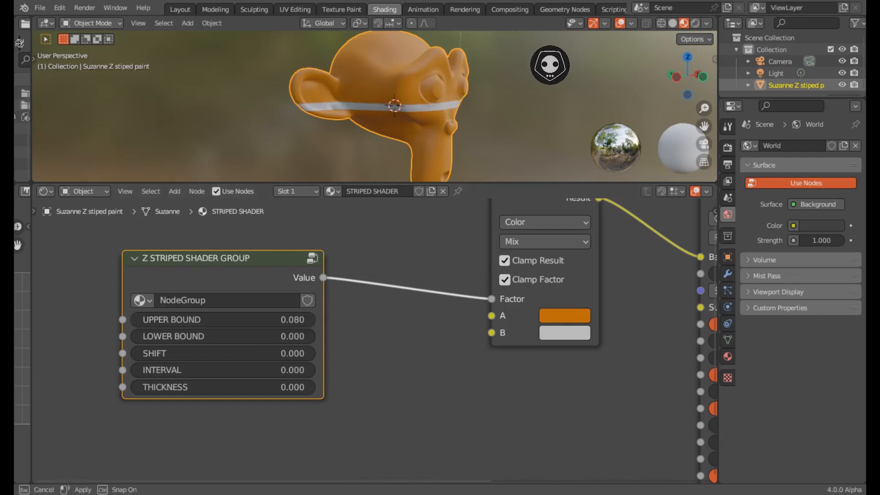
pyautogui.moveTo(374, 183); pyautogui.dragTo(375, 248)
pyautogui.scroll(2, 375, 137)
pyautogui.click(223, 368)
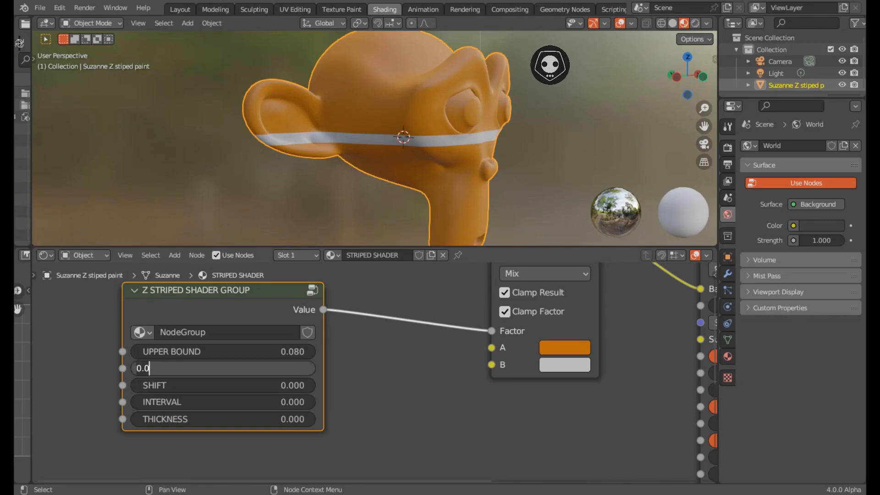
pyautogui.write('.391')
pyautogui.press('Return')
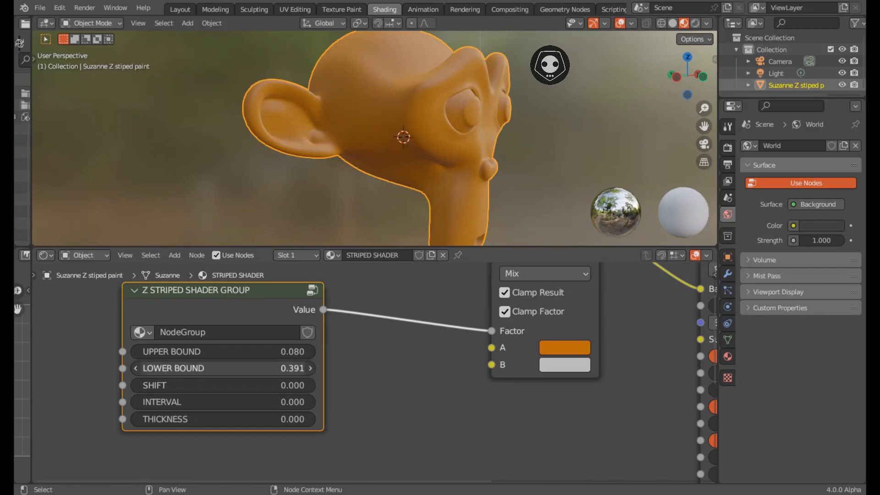
# - Set the group node's SHIFT to -0.131, INTERVAL to 0.16 and THICKNESS to 0.02
pyautogui.click(275, 385)
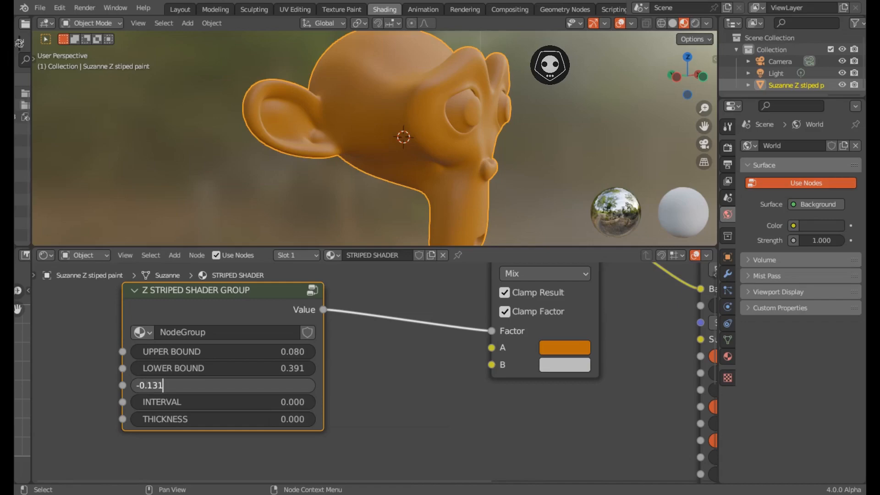
pyautogui.press('Return')
pyautogui.click(275, 402)
pyautogui.write('0.16')
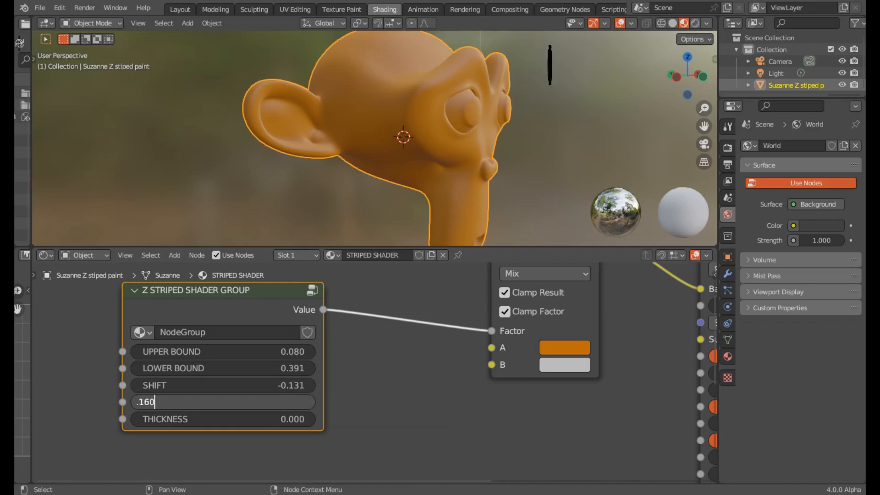
pyautogui.press('Return')
pyautogui.click(275, 419)
pyautogui.write('0.02')
pyautogui.press('Return')
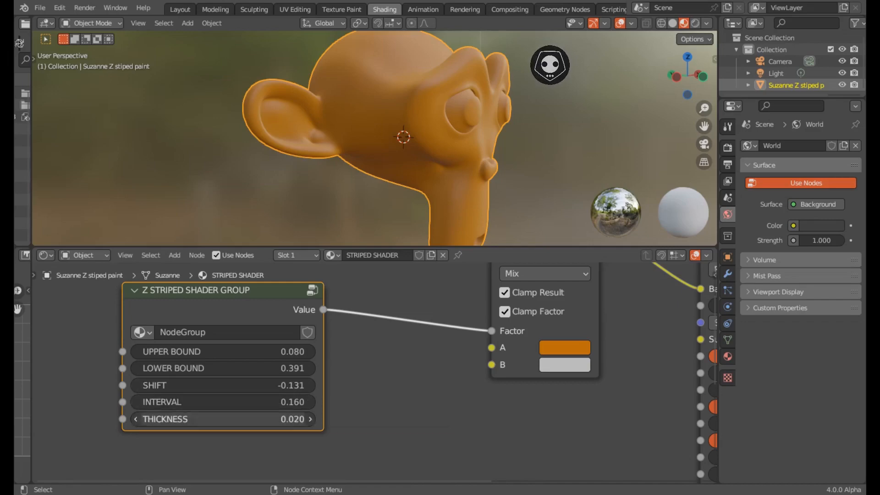
pyautogui.scroll(-4, 374, 138)
pyautogui.scroll(-2, 375, 371)
pyautogui.moveTo(375, 371); pyautogui.dragTo(305, 374, button='middle')
pyautogui.scroll(4, 305, 373)
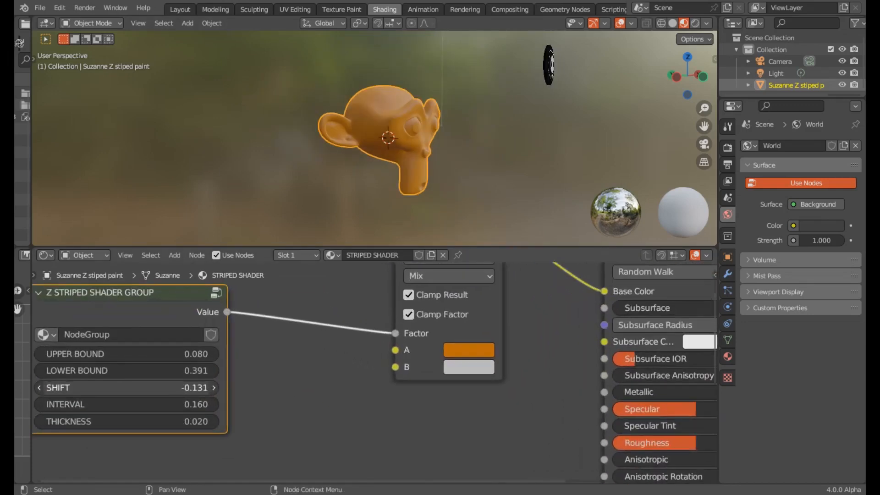
pyautogui.moveTo(130, 369); pyautogui.dragTo(175, 364, button='middle')
pyautogui.click(93, 327)
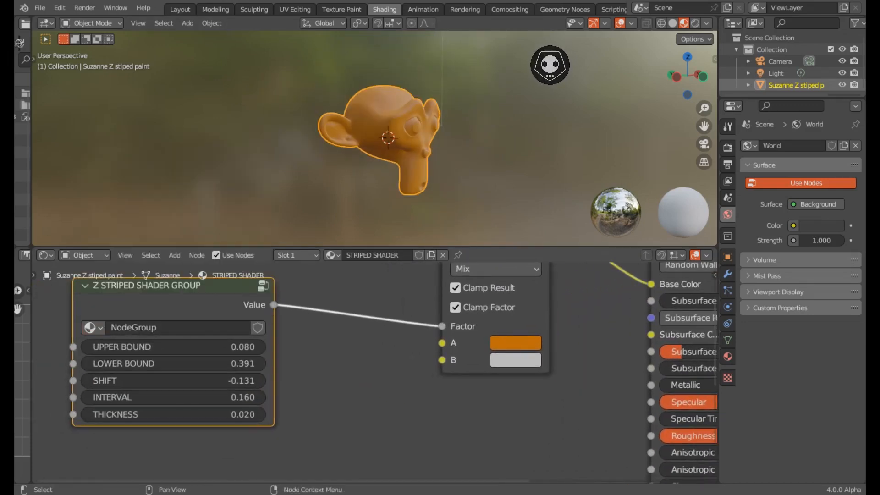
# - Set the SHIFT group input's default to 0.26, minimum to -10000 and maximum to 10000
pyautogui.scroll(3, 374, 137)
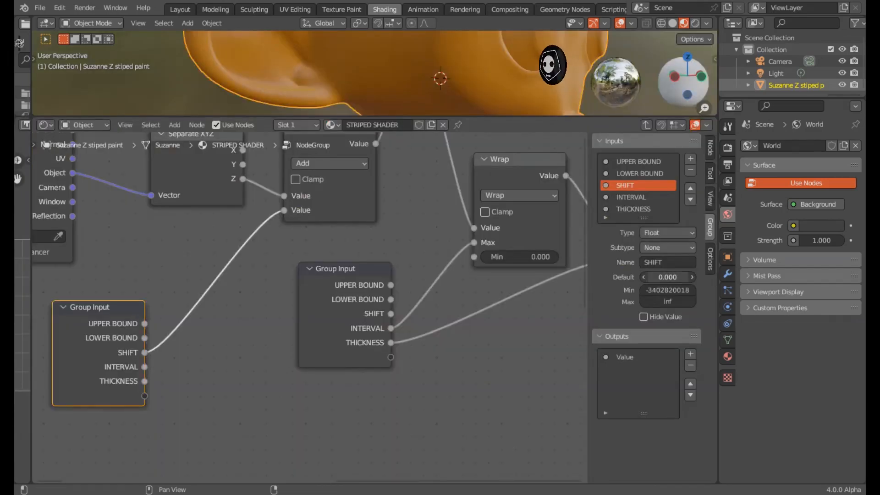
pyautogui.click(667, 277)
pyautogui.write('0.0')
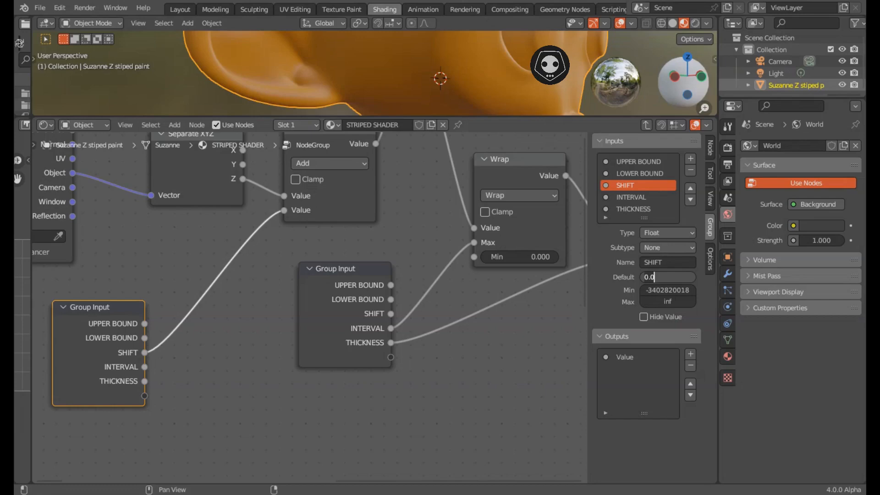
pyautogui.write('60')
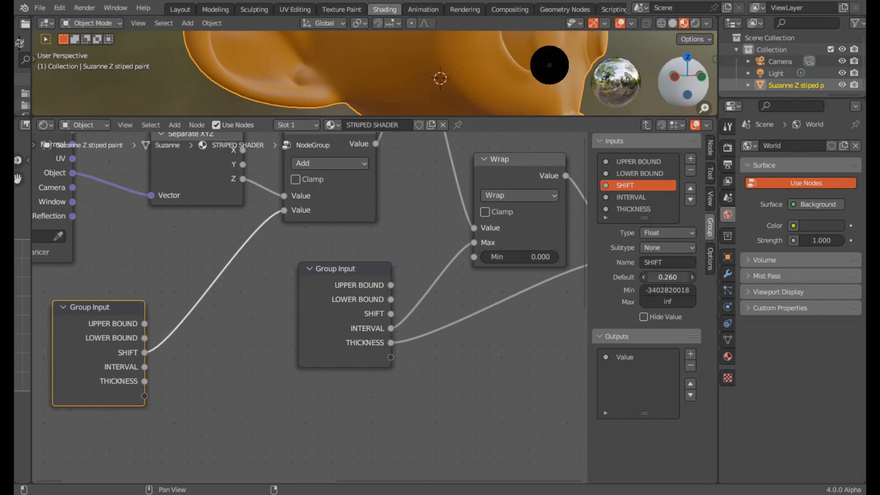
pyautogui.press('Return')
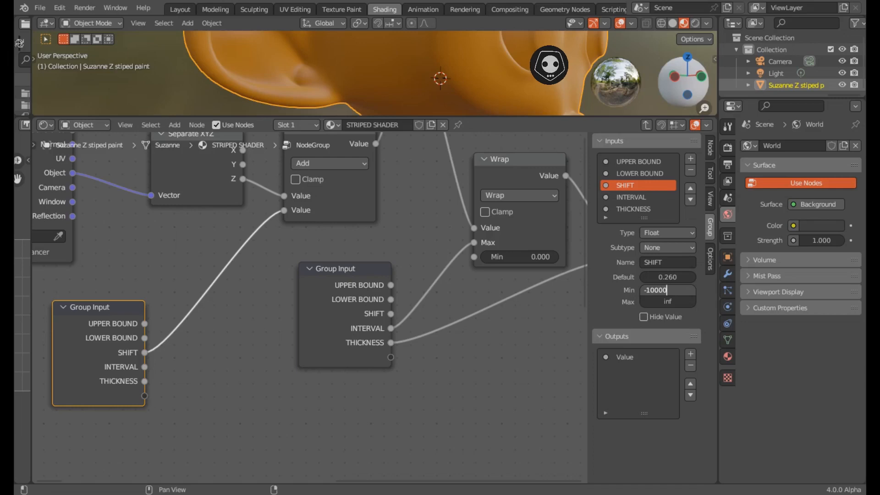
pyautogui.press('Tab')
pyautogui.write('100')
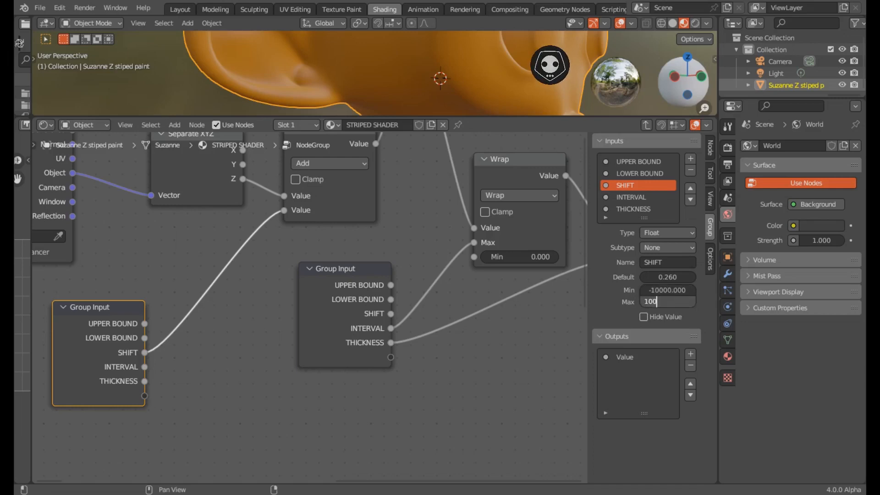
pyautogui.write('00')
pyautogui.press('Return')
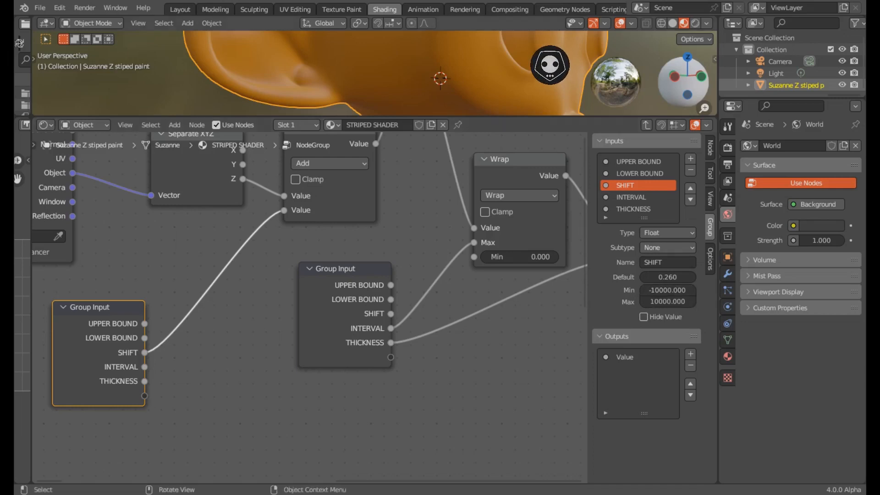
# - Give the stripe node group a fake user and rename its data block Z STRIPE SHADER
pyautogui.scroll(-3, 375, 74)
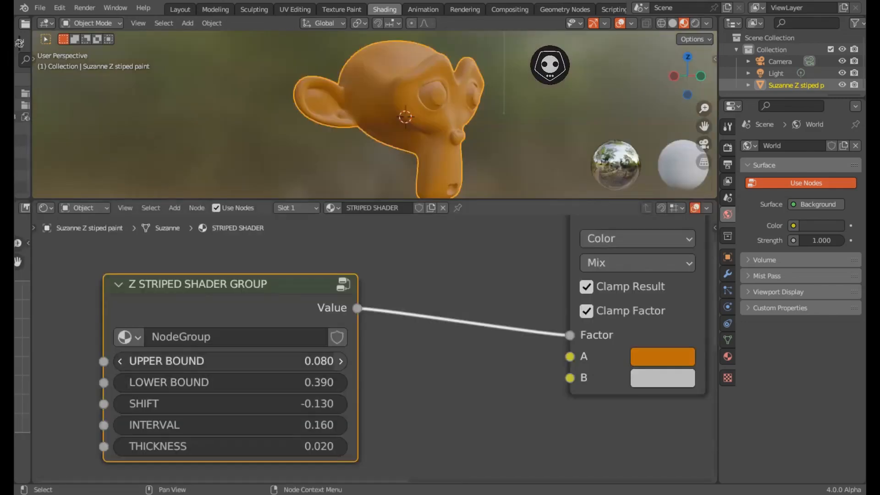
pyautogui.click(337, 337)
pyautogui.click(235, 337)
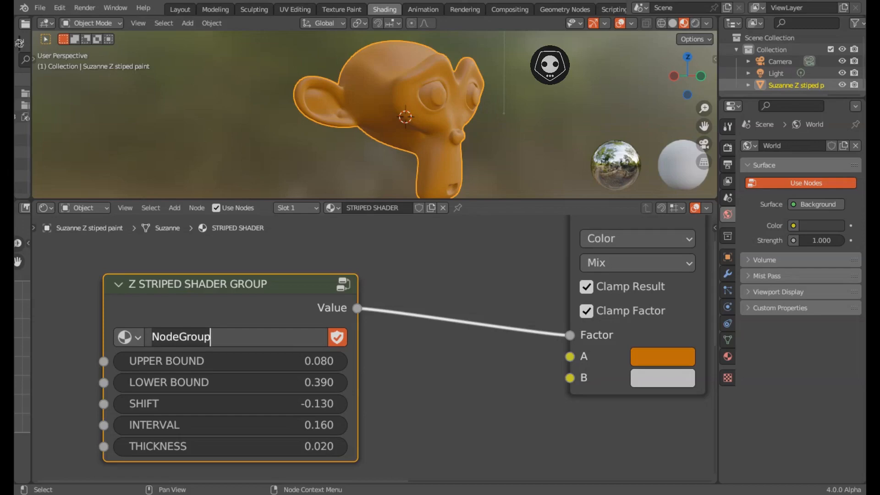
pyautogui.write('Z STRIPE SHADER')
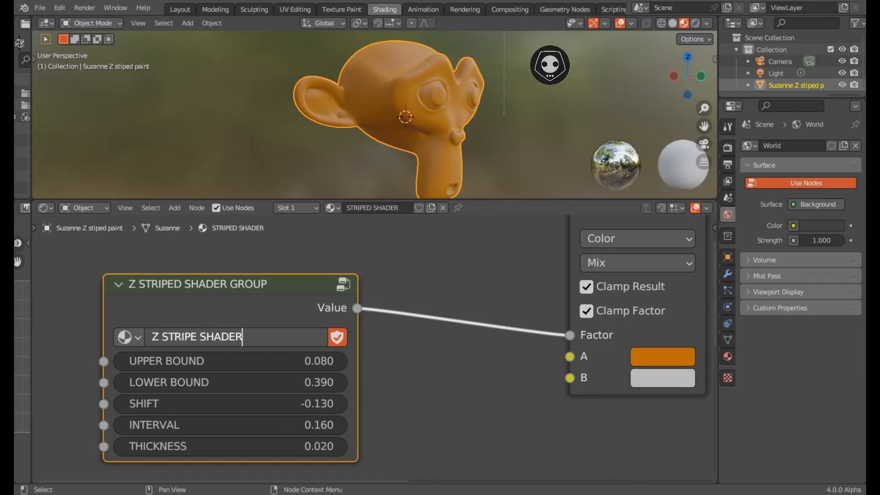
pyautogui.press('Return')
pyautogui.scroll(-3, 44, 394)
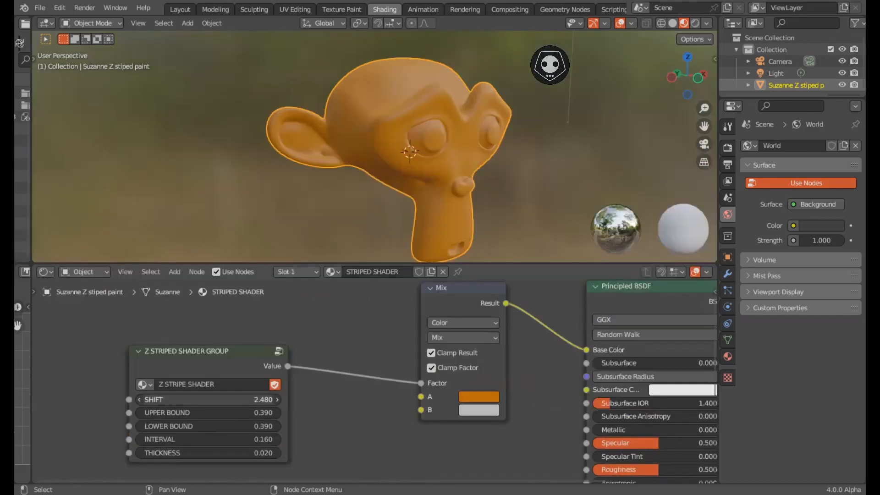
# - Set the group node's UPPER BOUND to 0.79 and SHIFT to 0.08
pyautogui.scroll(3, 206, 400)
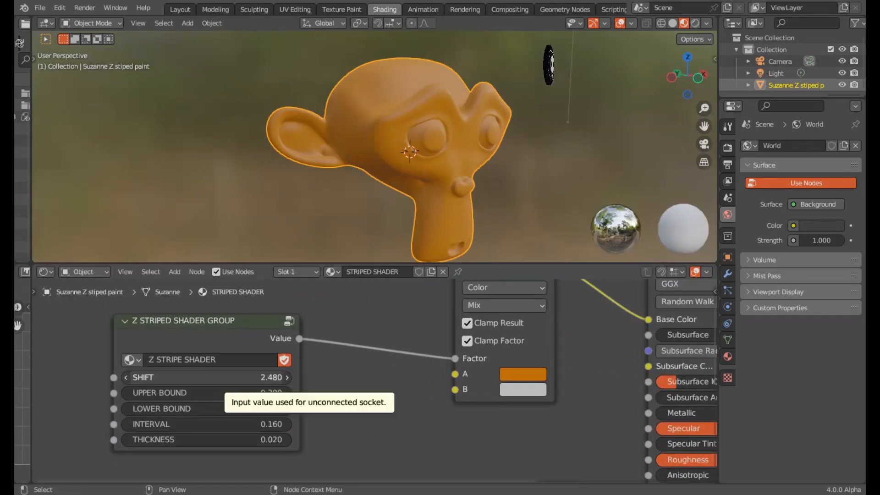
pyautogui.click(287, 393)
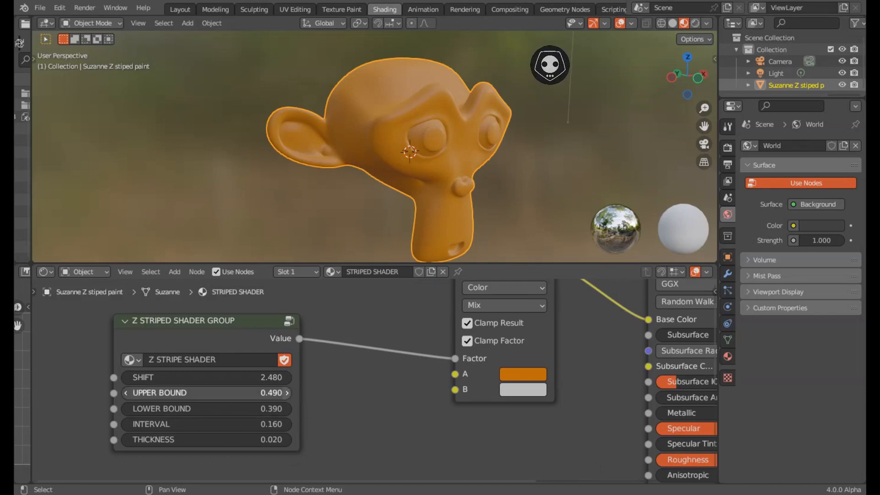
pyautogui.click(287, 393)
pyautogui.click(287, 393)
pyautogui.click(287, 393)
pyautogui.click(206, 378)
pyautogui.write('.0')
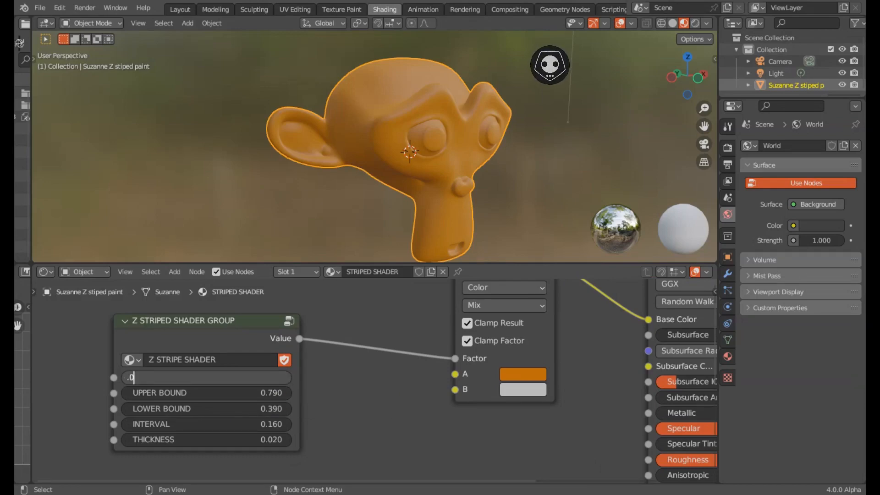
pyautogui.write('80')
pyautogui.press('Return')
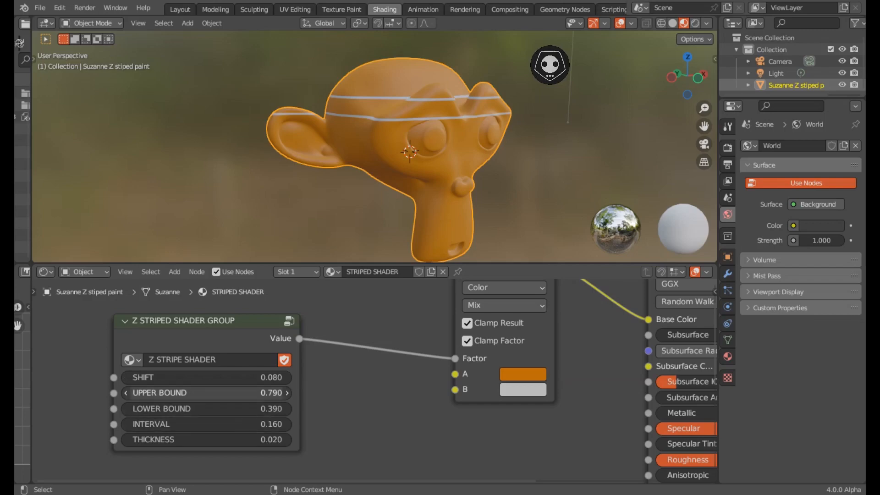
# - Vary the group node's UPPER BOUND between 0.49 and 0.99, leave it at 0.89, and set LOWER BOUND to 0.29
pyautogui.click(126, 392)
pyautogui.click(126, 393)
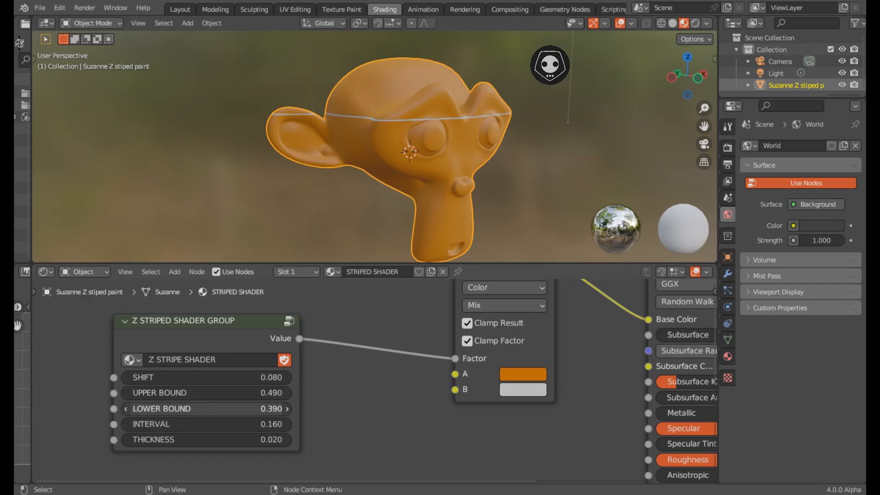
pyautogui.click(287, 393)
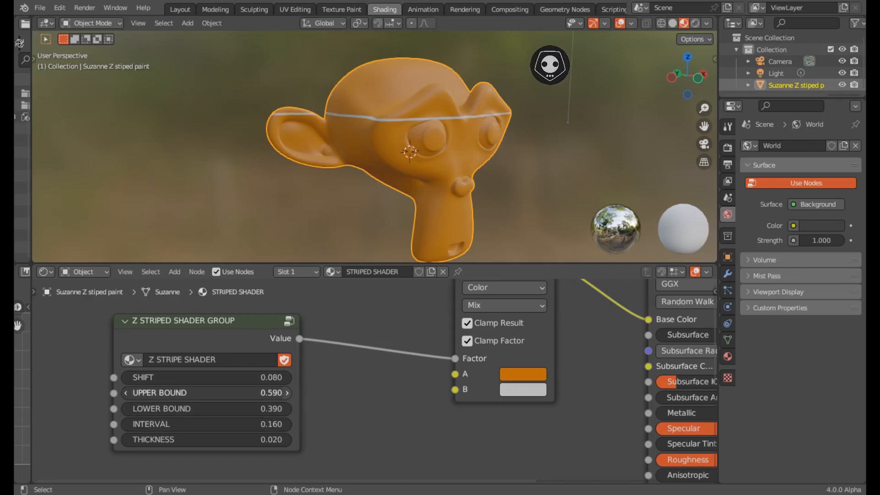
pyautogui.click(287, 393)
pyautogui.click(287, 393)
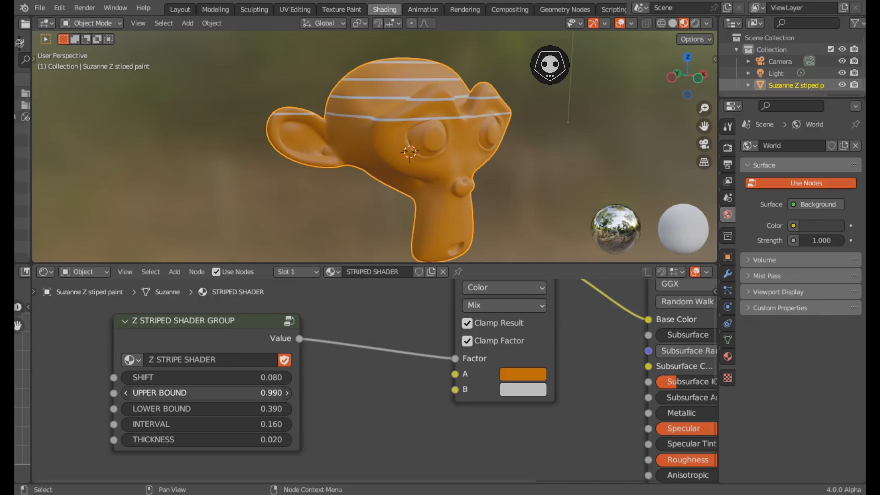
pyautogui.click(126, 393)
pyautogui.click(126, 408)
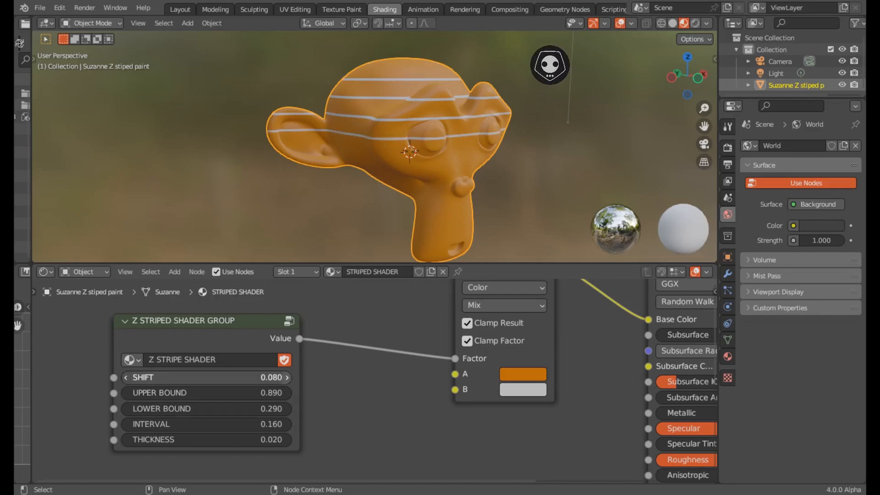
# - Raise the group node's SHIFT to 0.78 to move the stripes down the head
pyautogui.click(286, 377)
pyautogui.click(286, 378)
pyautogui.click(286, 378)
pyautogui.click(287, 378)
pyautogui.click(287, 378)
pyautogui.click(287, 377)
pyautogui.click(287, 377)
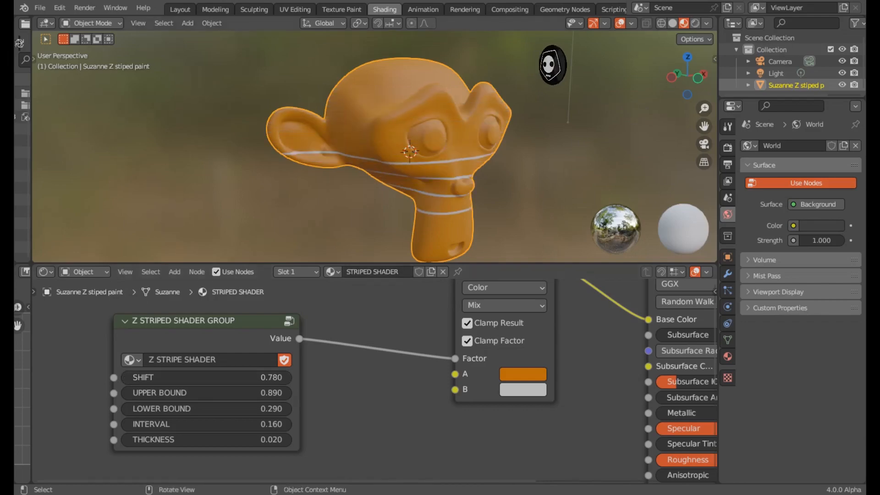
# - Try a wider stripe INTERVAL of 0.26 on the group node, and reduce it to 0.06
pyautogui.moveTo(375, 156)
pyautogui.mouseDown(button='middle')
pyautogui.moveTo(360, 137)
pyautogui.moveTo(366, 147)
pyautogui.mouseUp(button='middle')
pyautogui.scroll(2, 375, 147)
pyautogui.scroll(-1, 374, 147)
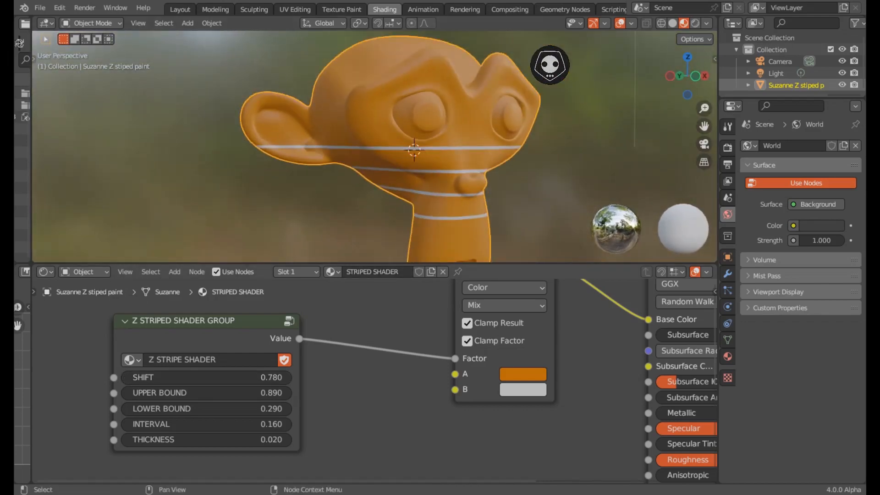
pyautogui.click(287, 424)
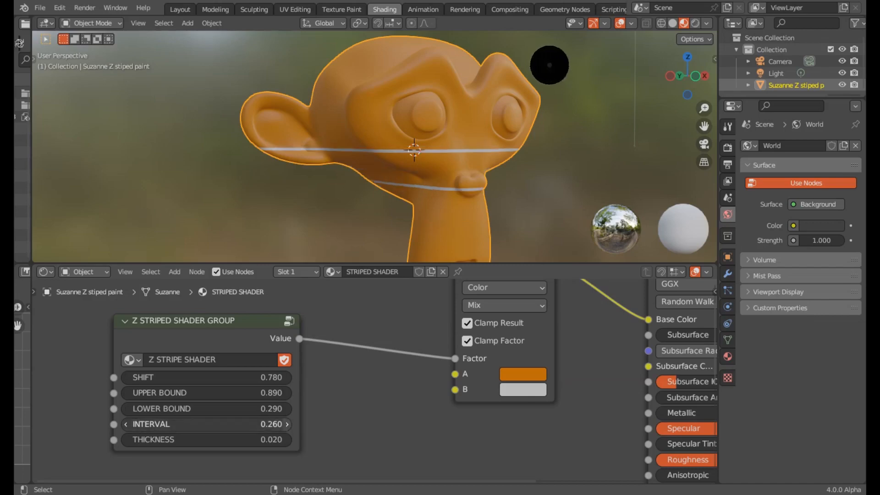
pyautogui.click(287, 424)
pyautogui.click(126, 424)
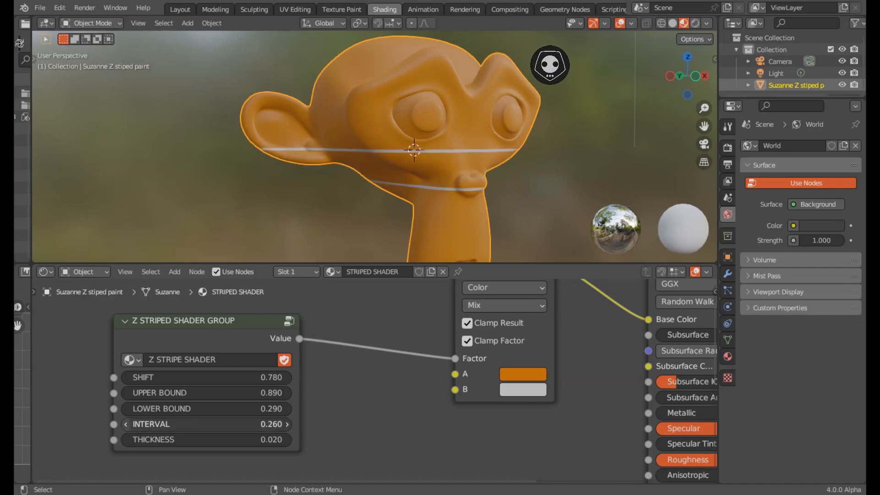
pyautogui.click(126, 425)
pyautogui.click(126, 424)
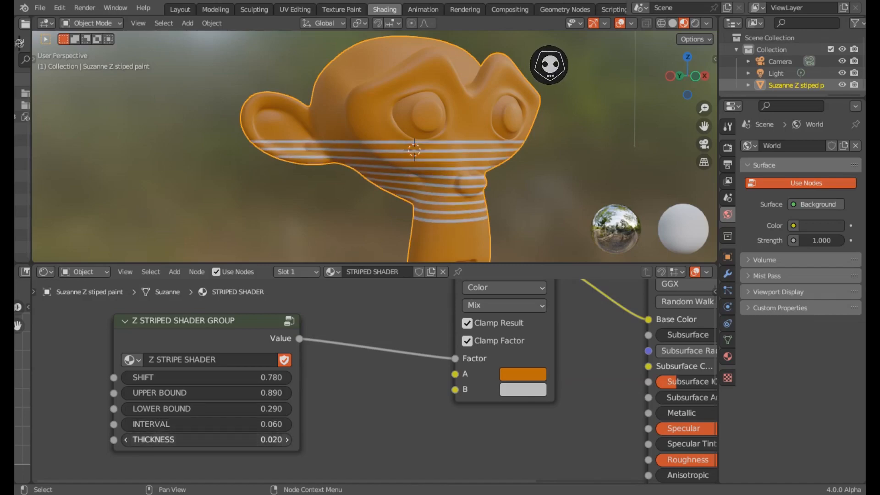
# - Set the group node's THICKNESS to 0.01 and hide the overlays in the 3D viewport
pyautogui.click(206, 440)
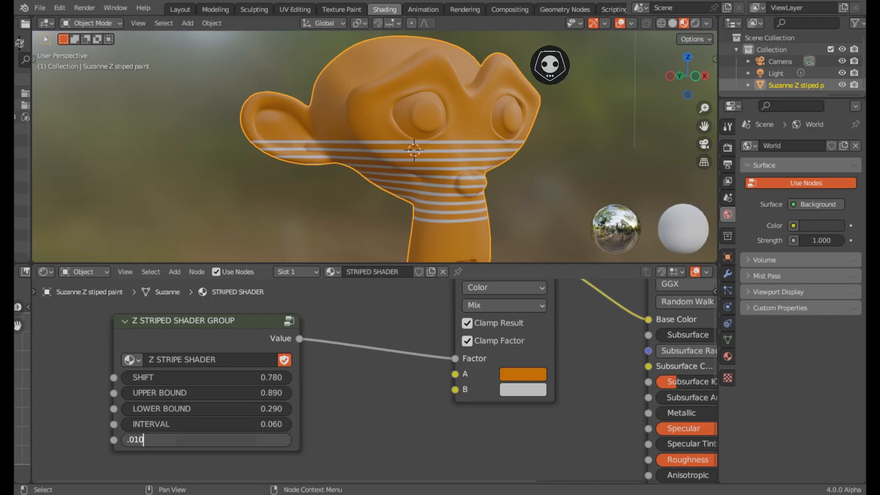
pyautogui.write('.010')
pyautogui.press('Return')
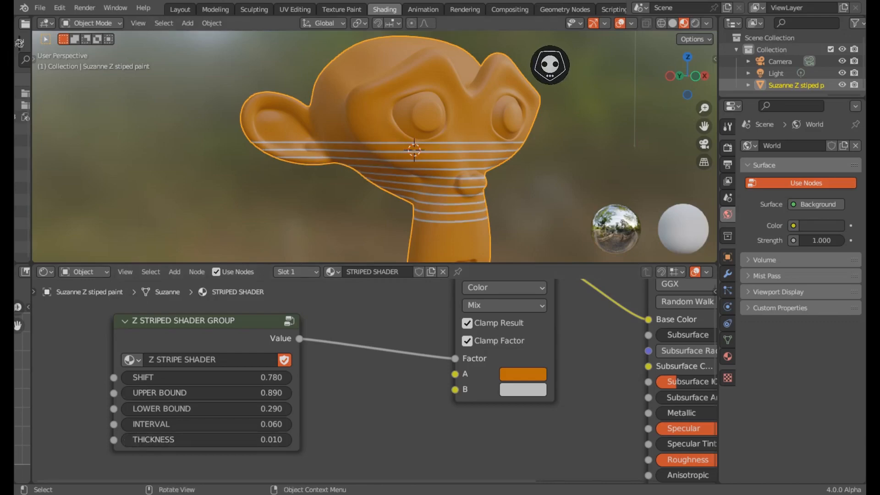
pyautogui.hotkey('shift', 'alt', 'z')
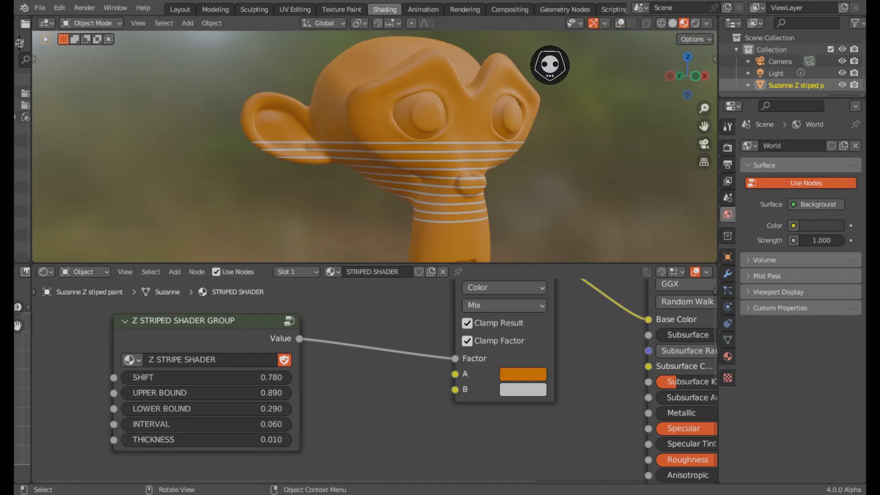
pyautogui.scroll(1, 375, 147)
pyautogui.moveTo(375, 147); pyautogui.dragTo(392, 137, button='middle')
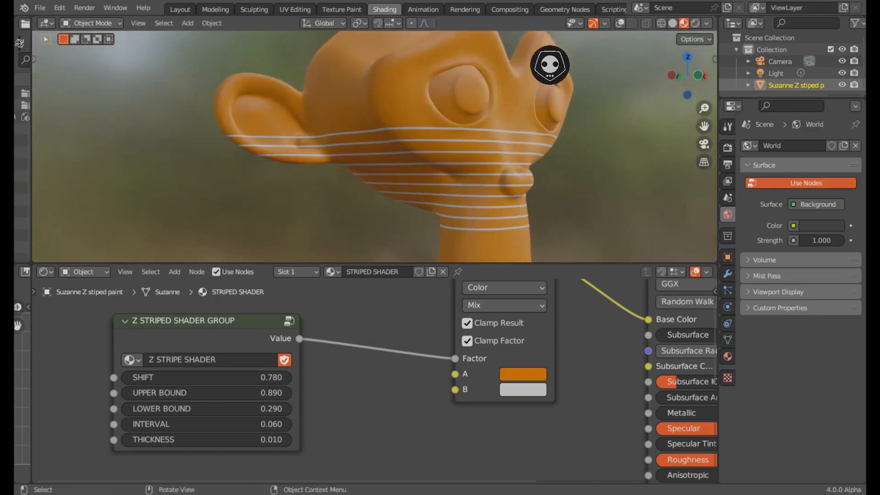
# - Set the group node's SHIFT to 0.58, UPPER BOUND to 0.99, LOWER BOUND to 0.59 and INTERVAL to 0.16
pyautogui.moveTo(206, 377); pyautogui.dragTo(197, 424)
pyautogui.scroll(-3, 379, 147)
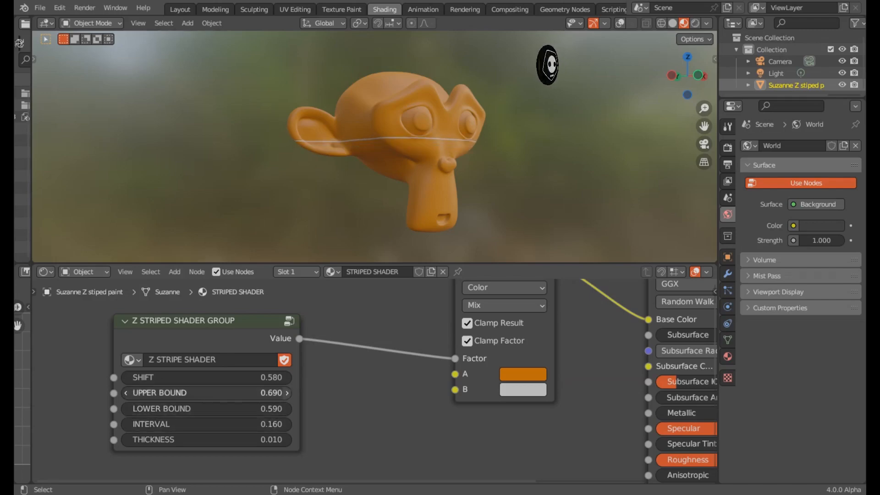
pyautogui.click(287, 393)
pyautogui.click(287, 393)
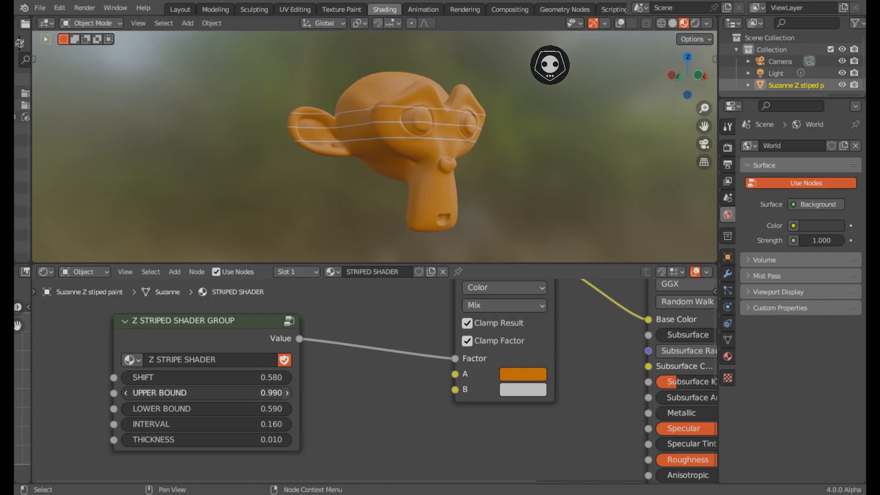
# - Enlarge the 3D viewport area over the node editor and show the striped monkey head close up
pyautogui.moveTo(375, 147); pyautogui.dragTo(375, 159, button='middle')
pyautogui.scroll(2, 375, 159)
pyautogui.moveTo(375, 263); pyautogui.dragTo(374, 388)
pyautogui.scroll(2, 375, 180)
pyautogui.scroll(-1, 374, 209)
pyautogui.scroll(1, 375, 209)
pyautogui.moveTo(375, 210)
pyautogui.mouseDown(button='middle')
pyautogui.moveTo(382, 212)
pyautogui.moveTo(371, 212)
pyautogui.mouseUp(button='middle')
pyautogui.keyDown('shift'); pyautogui.moveTo(372, 212); pyautogui.dragTo(292, 195, button='middle'); pyautogui.keyUp('shift')
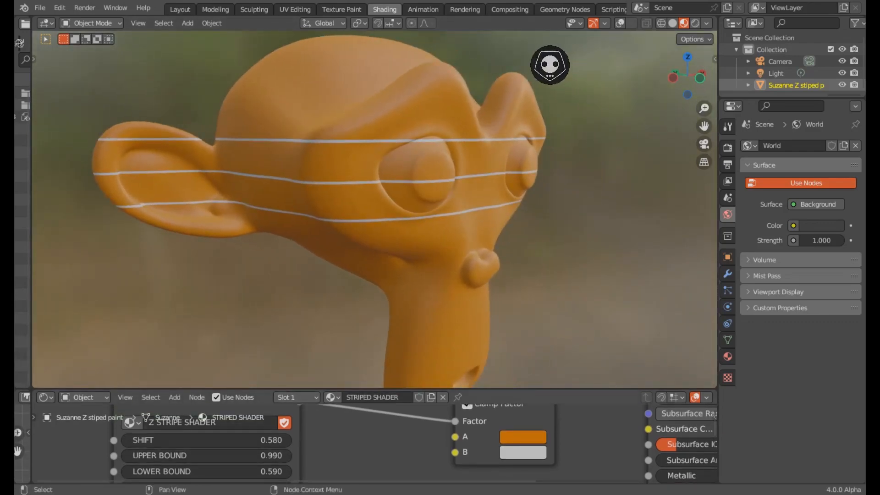
pyautogui.moveTo(321, 435); pyautogui.dragTo(366, 460, button='middle')
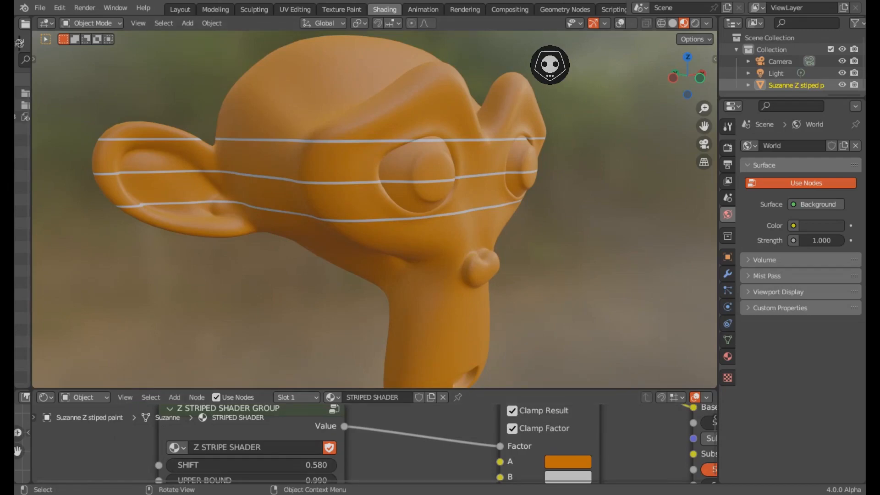
pyautogui.moveTo(320, 389); pyautogui.dragTo(321, 403)
# - Raise the group node's SHIFT past 0.68 and lower it to 0.38 to slide the stripes along Z
pyautogui.click(332, 471)
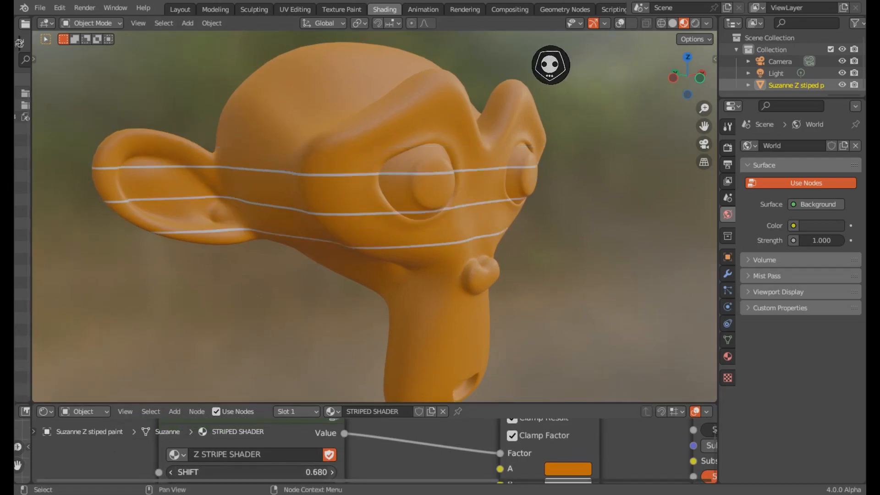
pyautogui.click(332, 472)
pyautogui.click(171, 471)
pyautogui.click(171, 472)
pyautogui.click(171, 472)
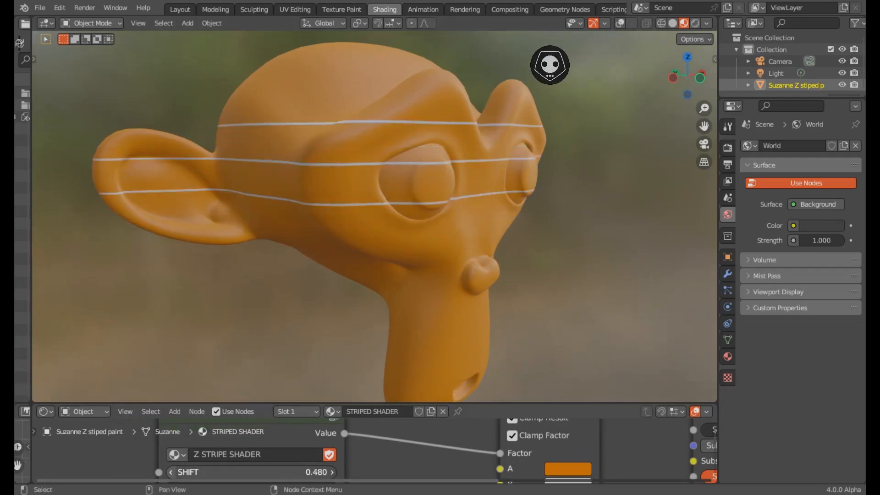
pyautogui.click(171, 472)
pyautogui.scroll(-1, 374, 217)
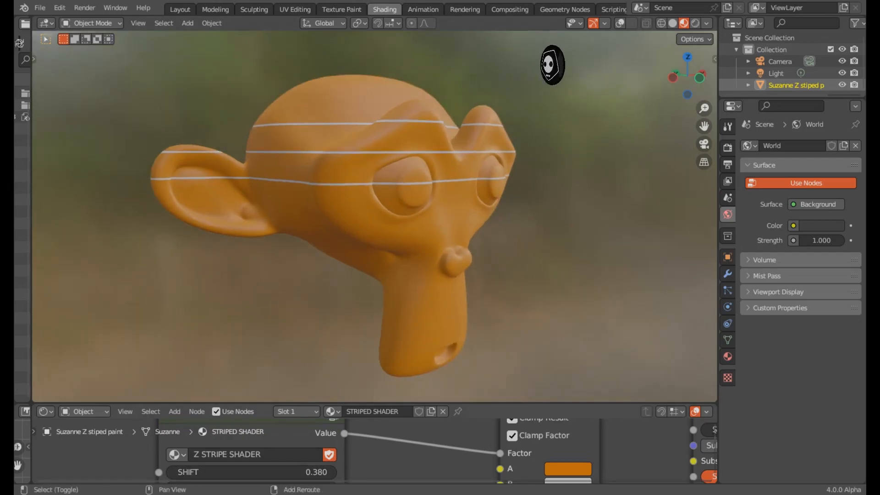
# - Raise the group node's SHIFT to 1.18 to slide the stripes down to the monkey's chin
pyautogui.keyDown('shift'); pyautogui.moveTo(253, 472); pyautogui.dragTo(257, 449, button='middle'); pyautogui.keyUp('shift')
pyautogui.click(335, 450)
pyautogui.click(334, 450)
pyautogui.click(334, 449)
pyautogui.click(335, 450)
pyautogui.click(334, 449)
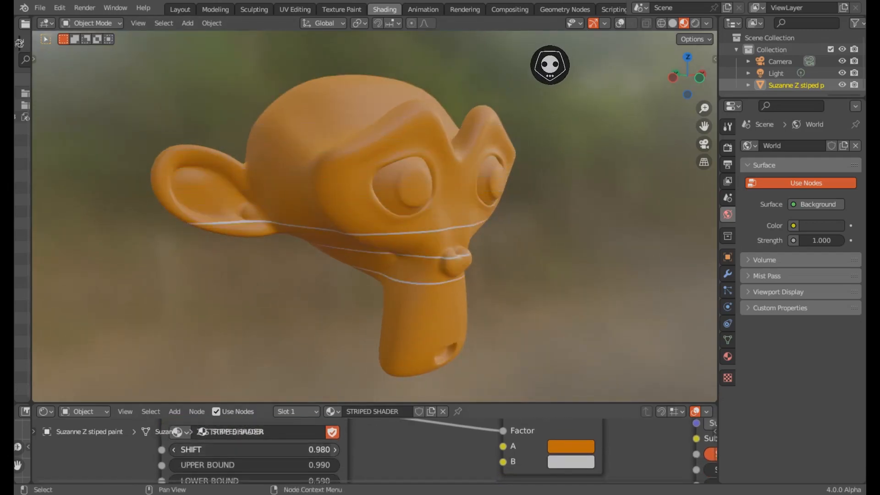
pyautogui.click(334, 450)
pyautogui.click(334, 449)
pyautogui.click(334, 449)
pyautogui.click(174, 449)
pyautogui.click(174, 450)
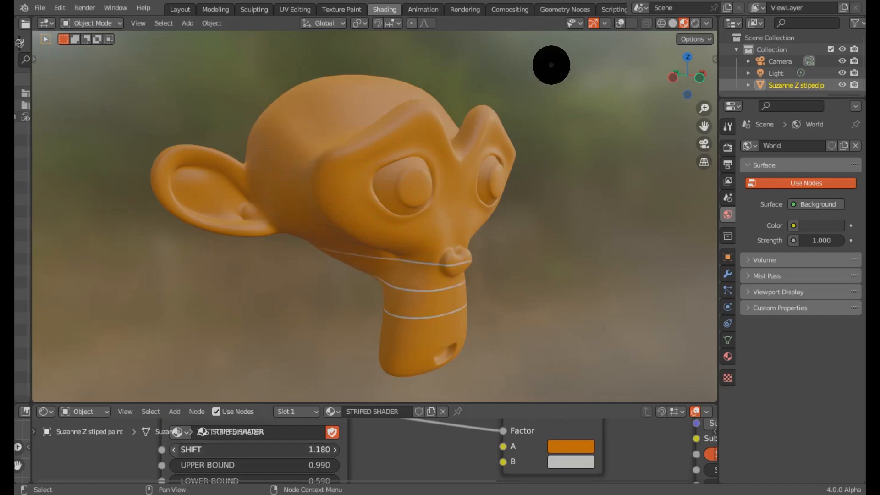
# - Lower the group node's SHIFT to 0.48 to bring the stripes back up around the eyes
pyautogui.click(174, 450)
pyautogui.click(174, 450)
pyautogui.click(174, 450)
pyautogui.click(174, 450)
pyautogui.click(173, 449)
pyautogui.click(174, 449)
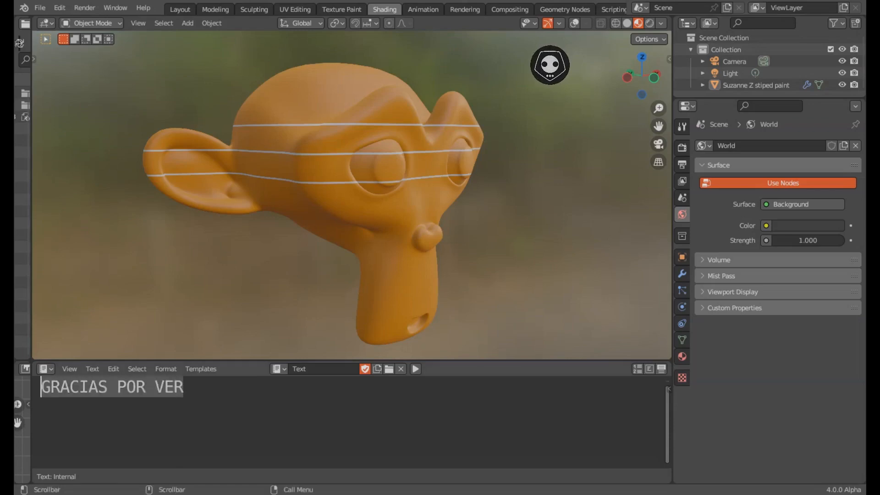
pyautogui.click(136, 386)
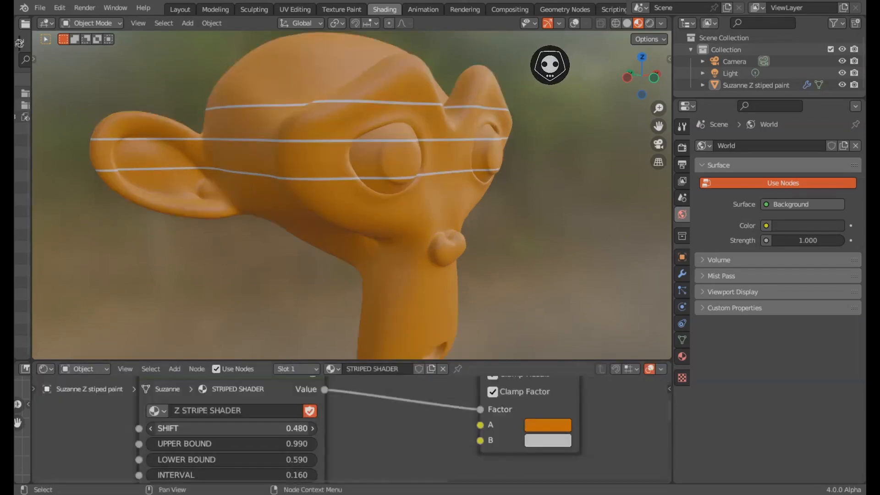
# - Raise the group node's SHIFT to 0.78 and bring it back to 0.58
pyautogui.click(313, 428)
pyautogui.click(312, 428)
pyautogui.click(313, 428)
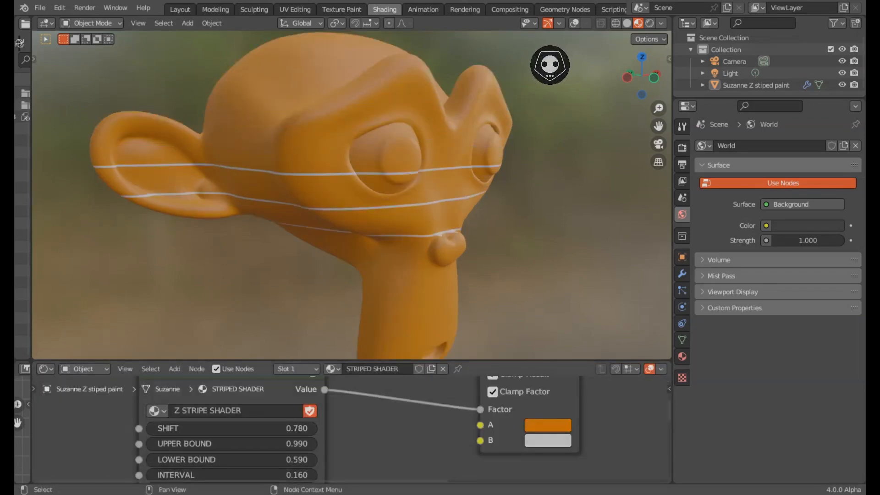
pyautogui.click(150, 428)
pyautogui.click(151, 429)
# - Set the group node's THICKNESS to 0.02 and increase it to 0.03 for wider stripes
pyautogui.scroll(-2, 231, 460)
pyautogui.moveTo(248, 470); pyautogui.dragTo(244, 429, button='middle')
pyautogui.write('.02')
pyautogui.press('Return')
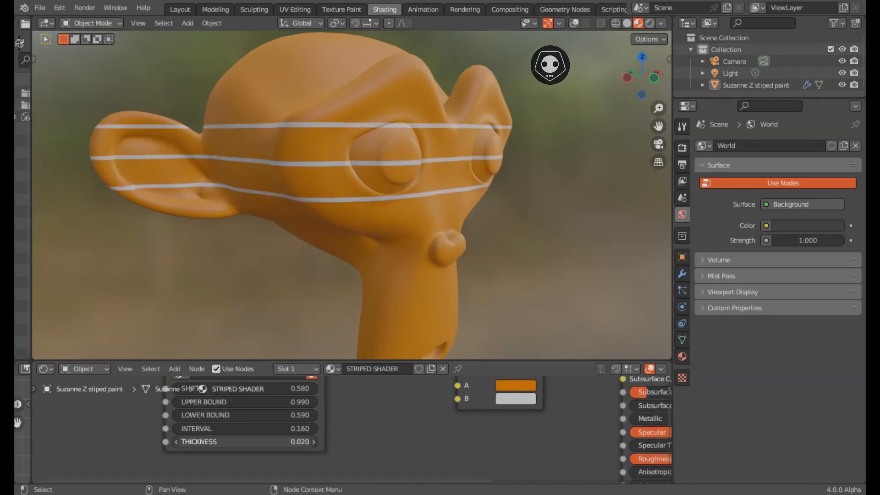
pyautogui.press('Return')
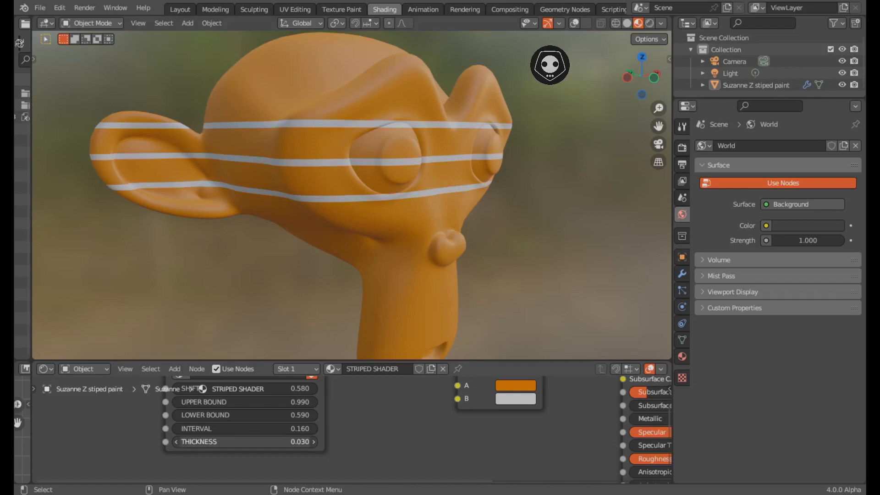
# - Lower the group node's LOWER BOUND to 0.49 and raise its UPPER BOUND to 1.19 to extend the striped area both ways
pyautogui.scroll(2, 348, 192)
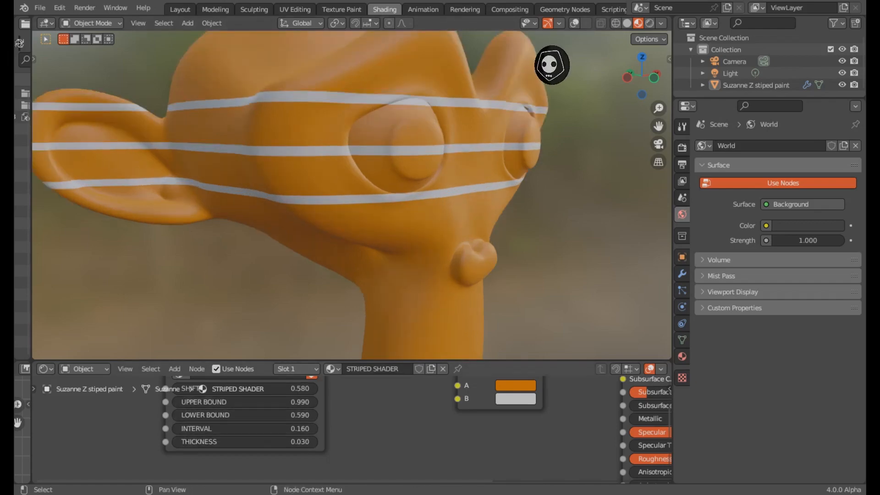
pyautogui.click(177, 415)
pyautogui.moveTo(348, 216); pyautogui.dragTo(346, 210, button='middle')
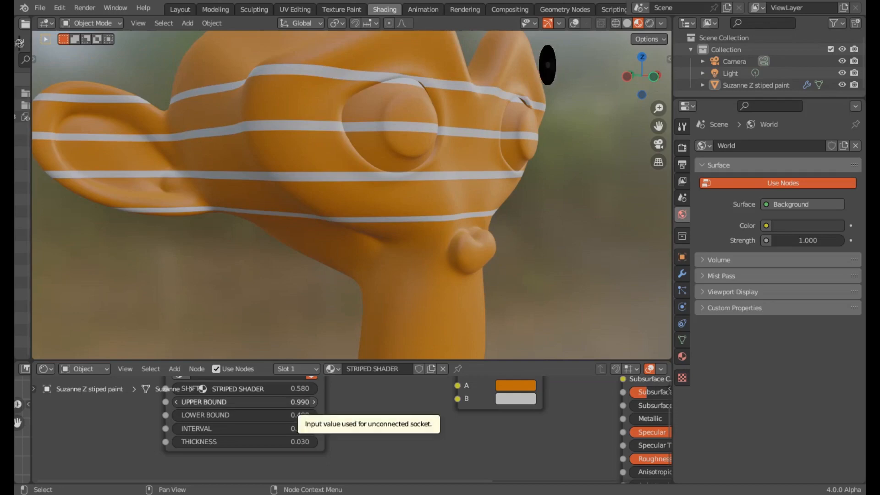
pyautogui.click(314, 402)
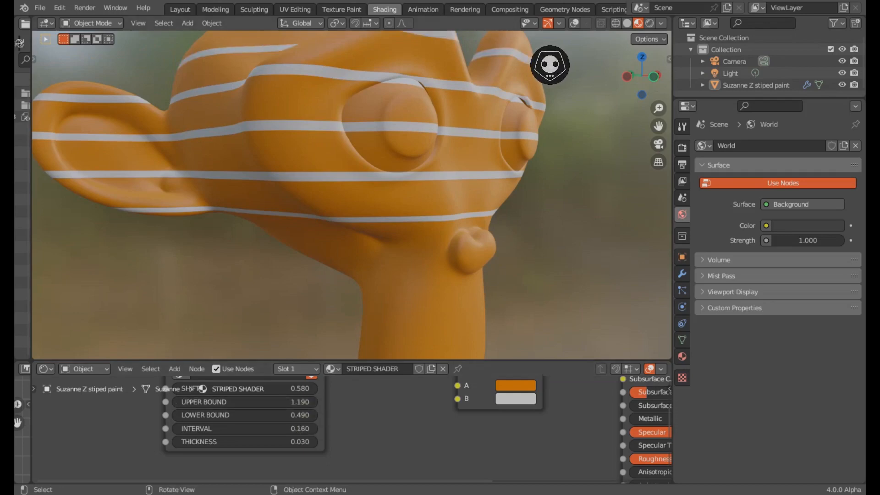
pyautogui.moveTo(349, 202); pyautogui.dragTo(350, 218, button='middle')
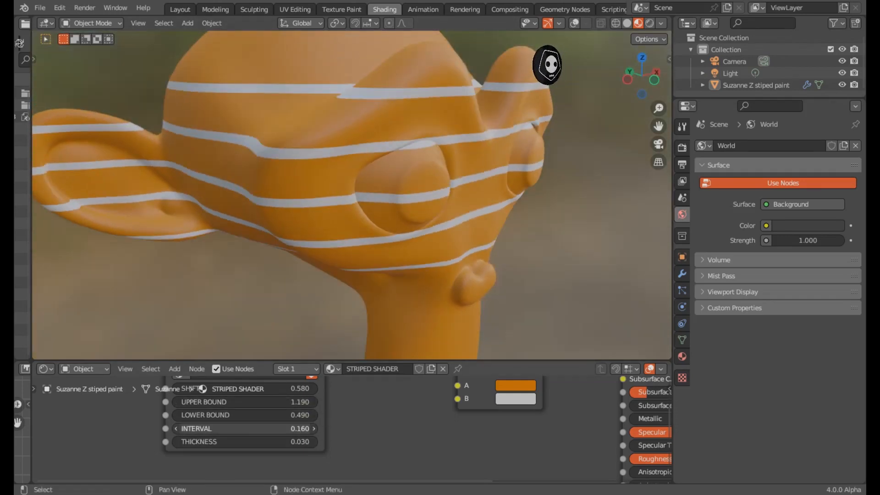
# - Set the group node's INTERVAL to 0.1 for more closely spaced stripes
pyautogui.write('0.1')
pyautogui.press('Return')
pyautogui.scroll(-1, 351, 195)
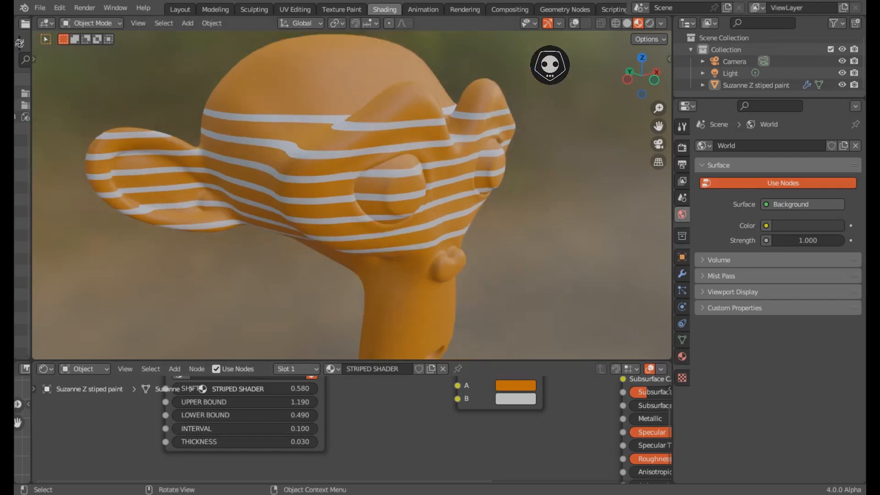
pyautogui.moveTo(352, 195); pyautogui.dragTo(312, 193, button='middle')
# - Raise the group node's SHIFT to 1.38 to slide the denser stripes down over the monkey's mouth and chin
pyautogui.moveTo(297, 398); pyautogui.dragTo(299, 433, button='middle')
pyautogui.scroll(3, 299, 433)
pyautogui.scroll(1, 299, 436)
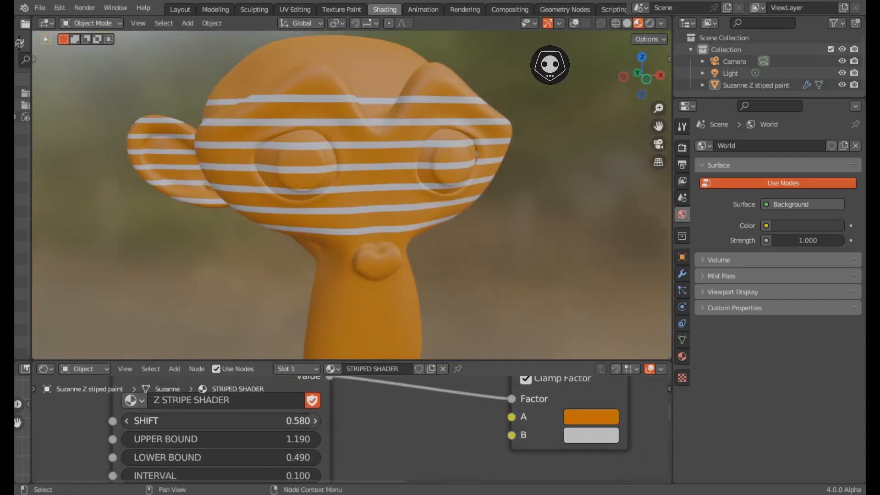
pyautogui.click(315, 421)
pyautogui.click(315, 421)
pyautogui.click(315, 421)
pyautogui.click(315, 421)
pyautogui.moveTo(321, 206); pyautogui.dragTo(353, 191, button='middle')
pyautogui.click(315, 421)
pyautogui.click(315, 421)
pyautogui.click(315, 421)
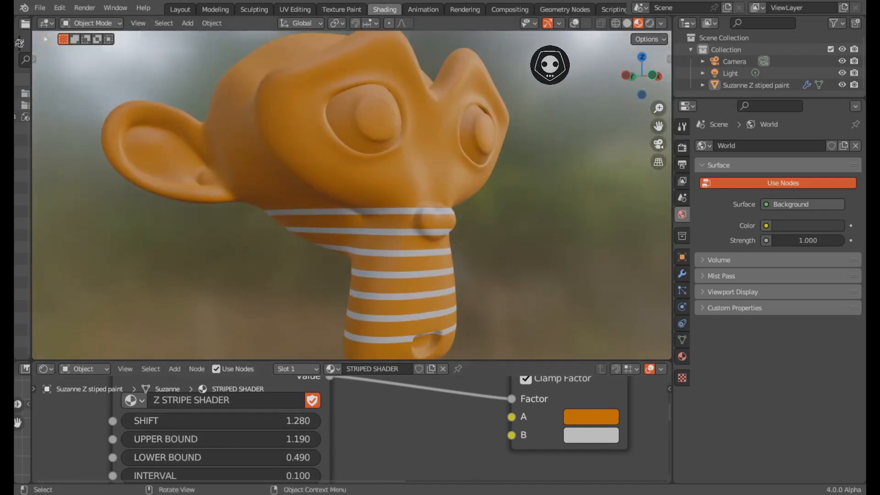
pyautogui.scroll(-1, 352, 195)
pyautogui.click(315, 421)
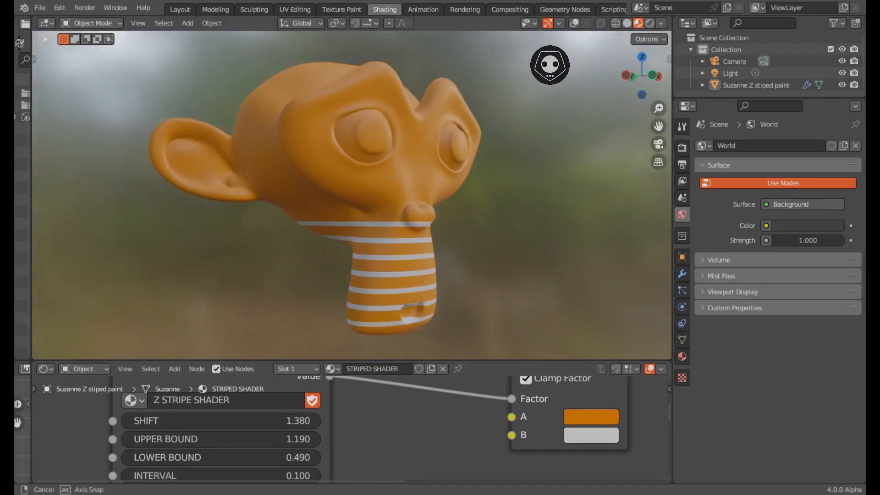
# - Lower the group node's SHIFT to 0.68, and raise it back up to 0.98
pyautogui.moveTo(352, 194); pyautogui.dragTo(363, 205, button='middle')
pyautogui.moveTo(220, 421); pyautogui.dragTo(192, 421)
pyautogui.keyDown('ctrl'); pyautogui.scroll(-6, 220, 421); pyautogui.keyUp('ctrl')
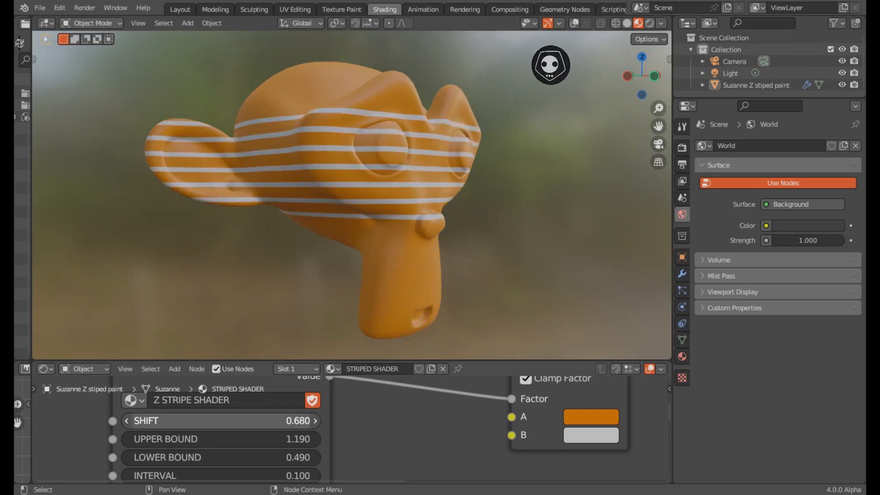
pyautogui.keyDown('ctrl'); pyautogui.scroll(8, 221, 421); pyautogui.keyUp('ctrl')
pyautogui.scroll(-1, 352, 195)
pyautogui.moveTo(352, 195); pyautogui.dragTo(352, 205, button='middle')
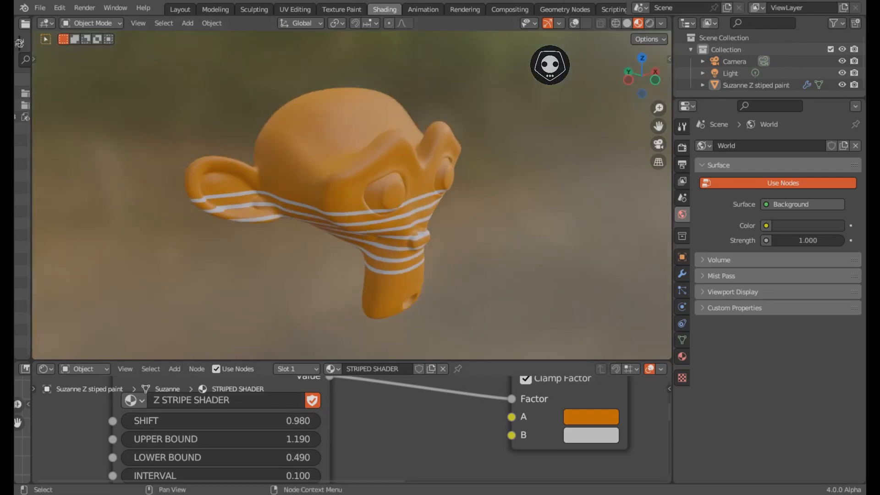
# - Move the stripes up and down with the group node's SHIFT and settle it at 0.58 around the eyes
pyautogui.keyDown('ctrl'); pyautogui.scroll(-8, 220, 421); pyautogui.keyUp('ctrl')
pyautogui.keyDown('ctrl'); pyautogui.scroll(5, 220, 421); pyautogui.keyUp('ctrl')
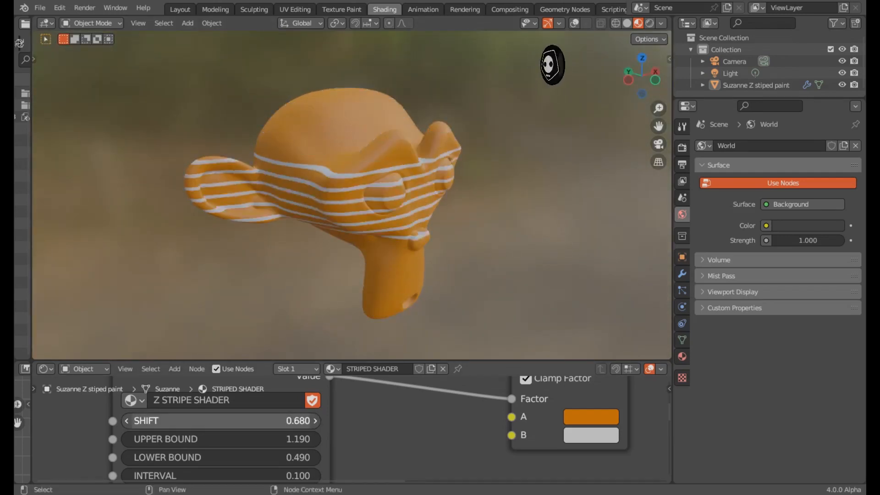
pyautogui.keyDown('ctrl'); pyautogui.scroll(-15, 220, 421); pyautogui.keyUp('ctrl')
pyautogui.keyDown('ctrl'); pyautogui.scroll(13, 220, 421); pyautogui.keyUp('ctrl')
pyautogui.keyDown('ctrl'); pyautogui.scroll(1, 220, 421); pyautogui.keyUp('ctrl')
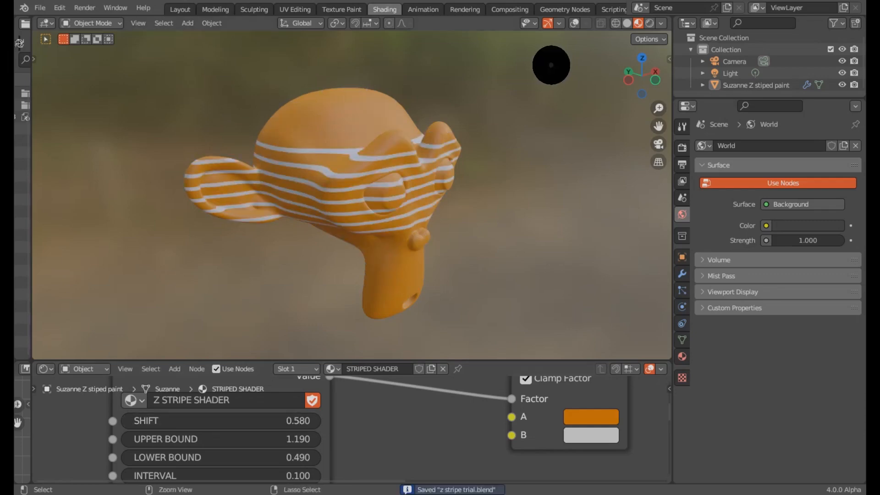
# - Maximize the 3D viewport and inspect the striped monkey from the side
pyautogui.hotkey('ctrl', 'space')
pyautogui.moveTo(441, 256); pyautogui.dragTo(429, 243, button='middle')
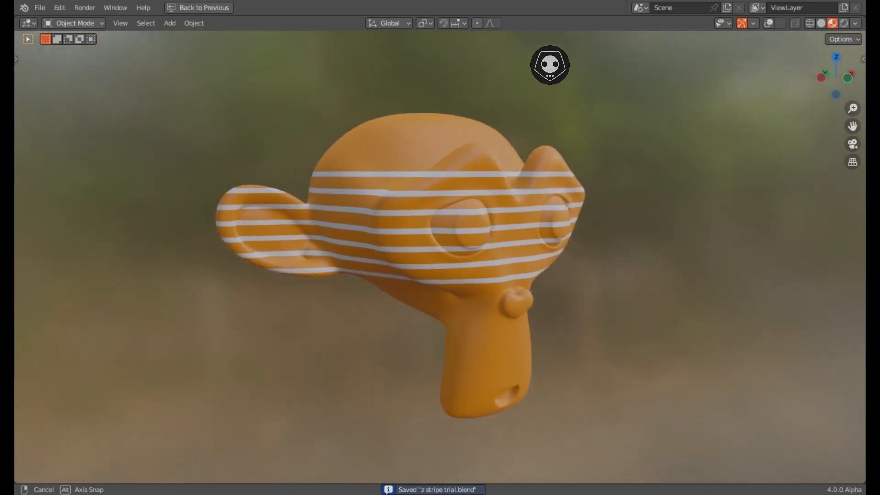